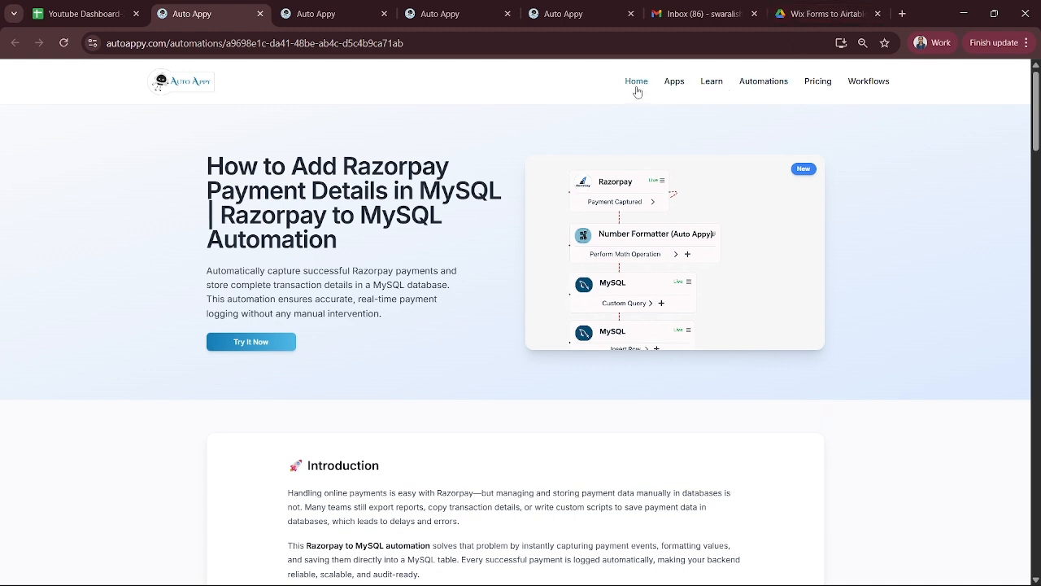
Step: Look through the Auto Appy home page, covering the connectable apps, the ready-made automations and the pricing plans
mouse_move(618, 585)
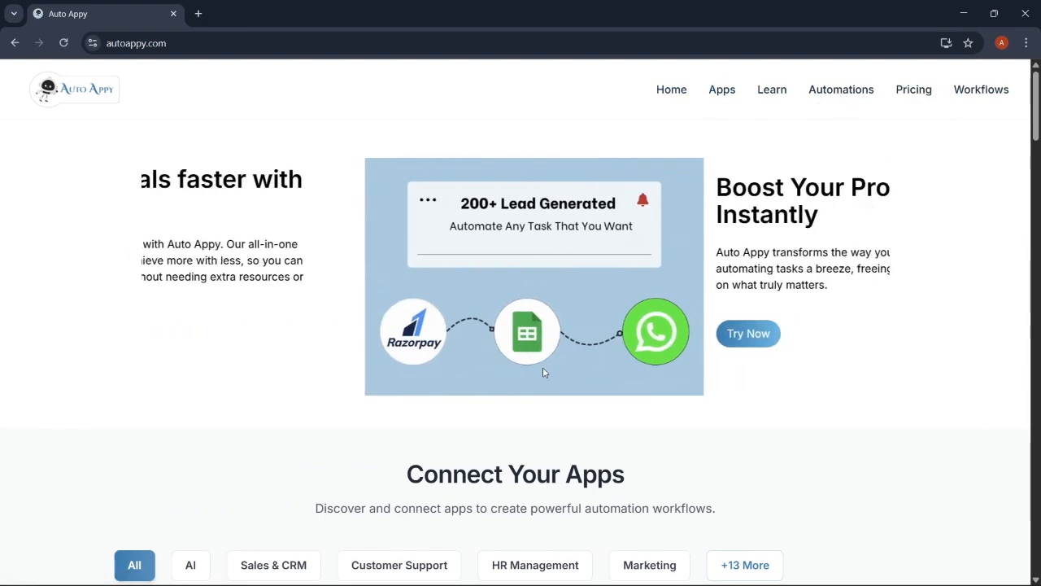
scroll(543, 372, down, 2)
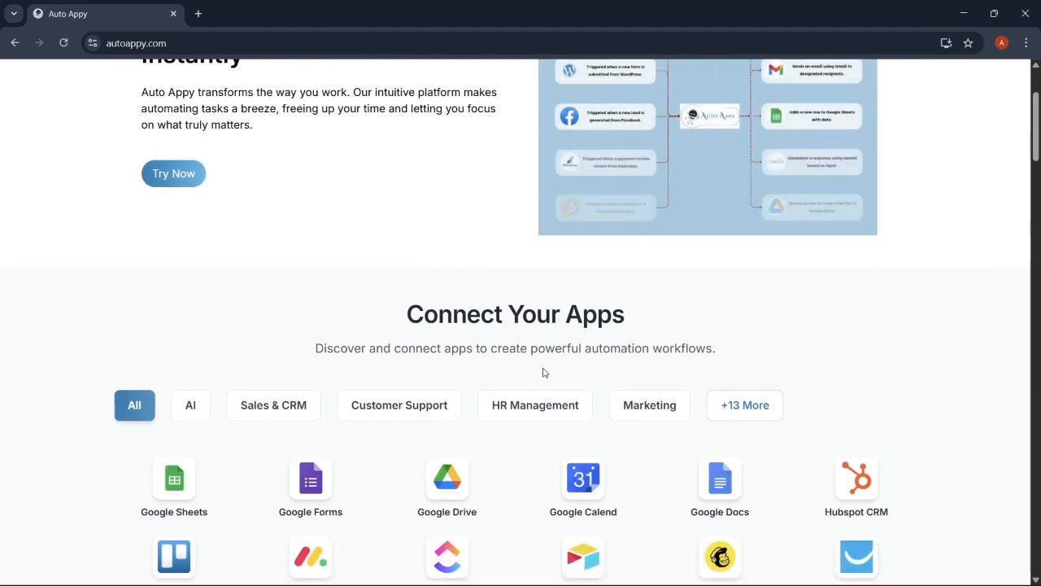
scroll(544, 372, down, 2)
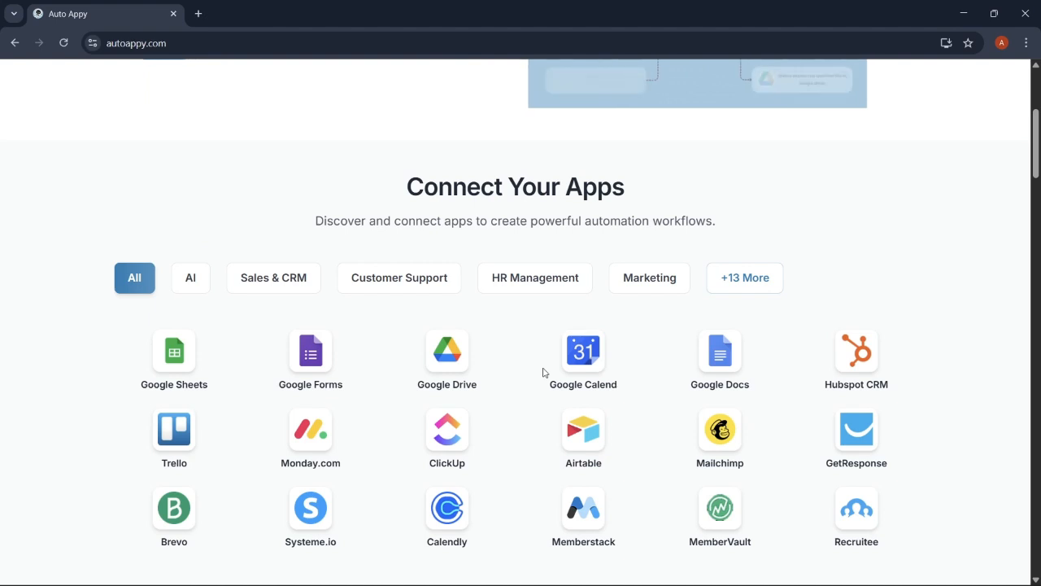
scroll(544, 373, down, 2)
scroll(543, 372, down, 3)
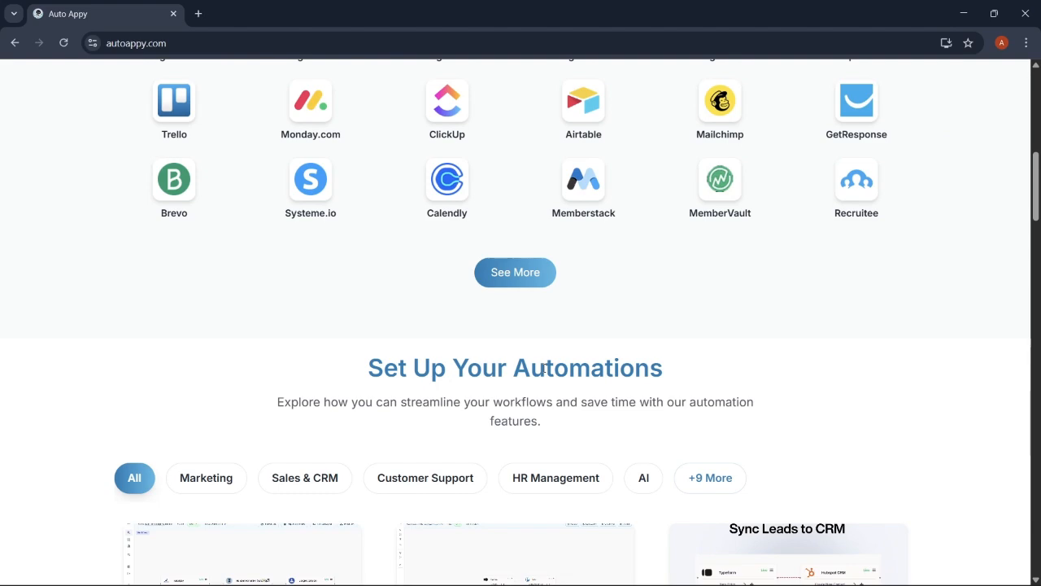
scroll(544, 370, down, 2)
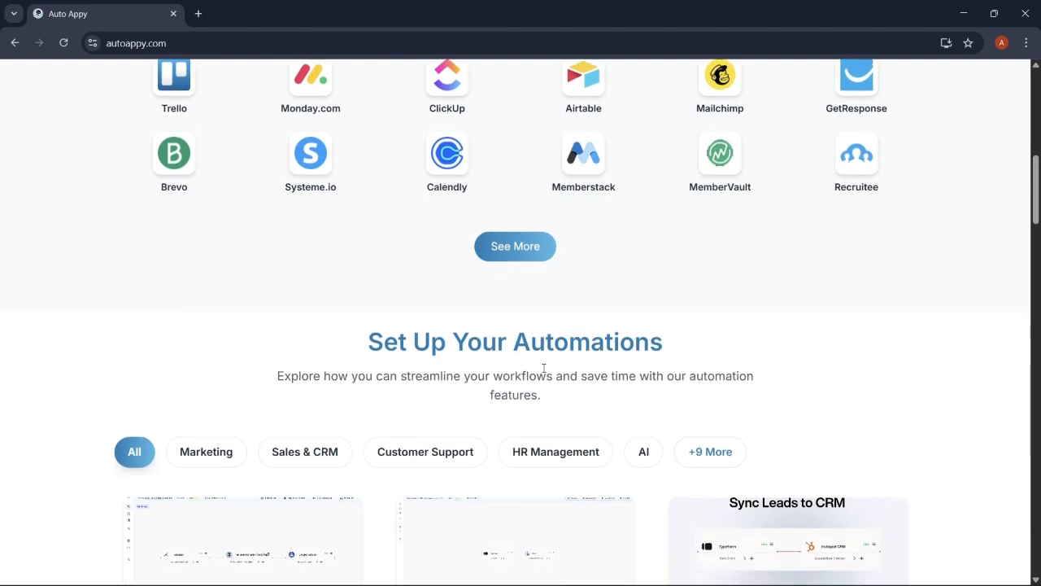
scroll(544, 372, down, 1)
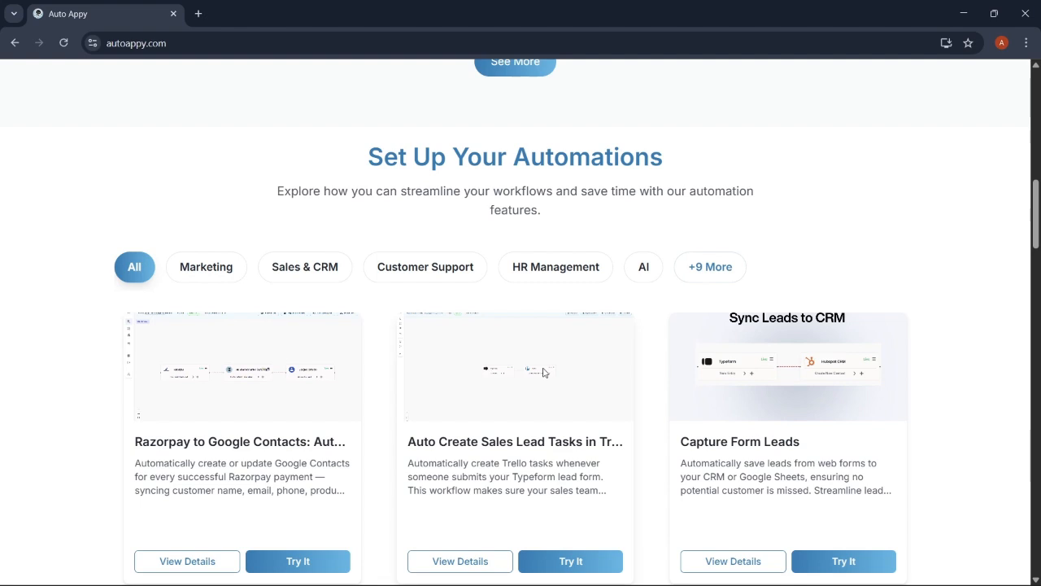
scroll(543, 373, down, 1)
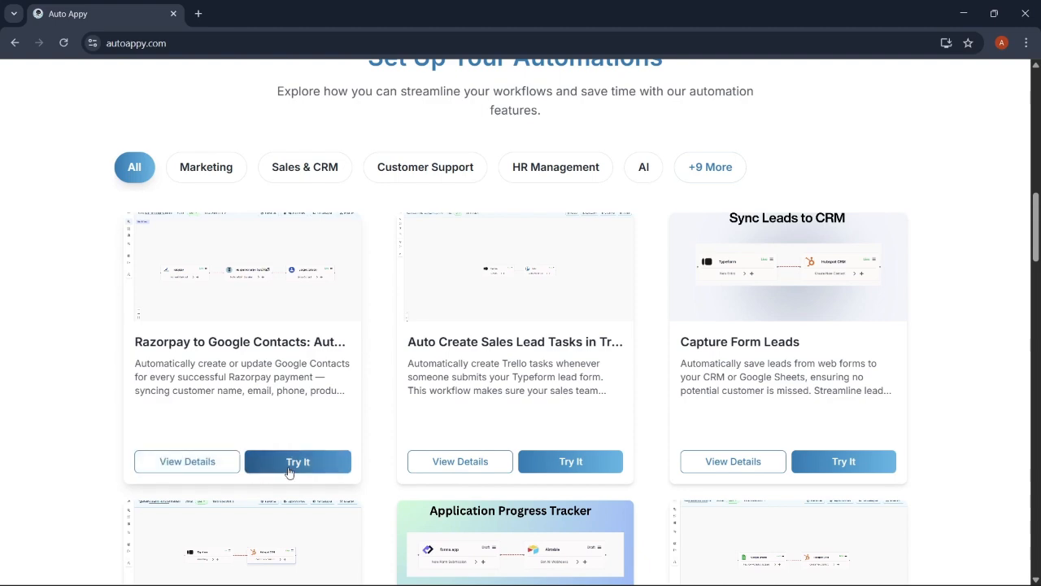
scroll(431, 488, down, 10)
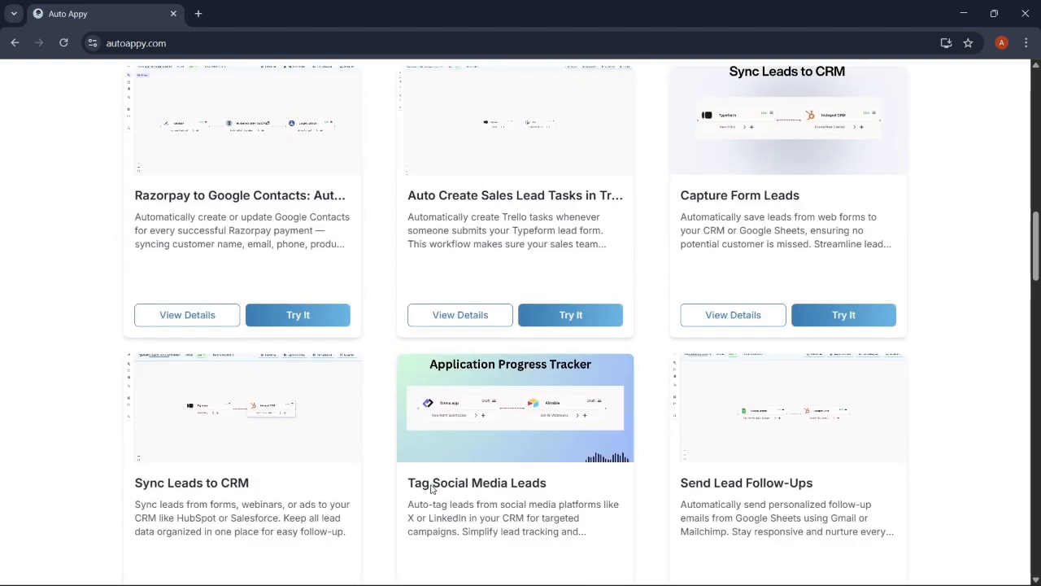
scroll(432, 489, down, 8)
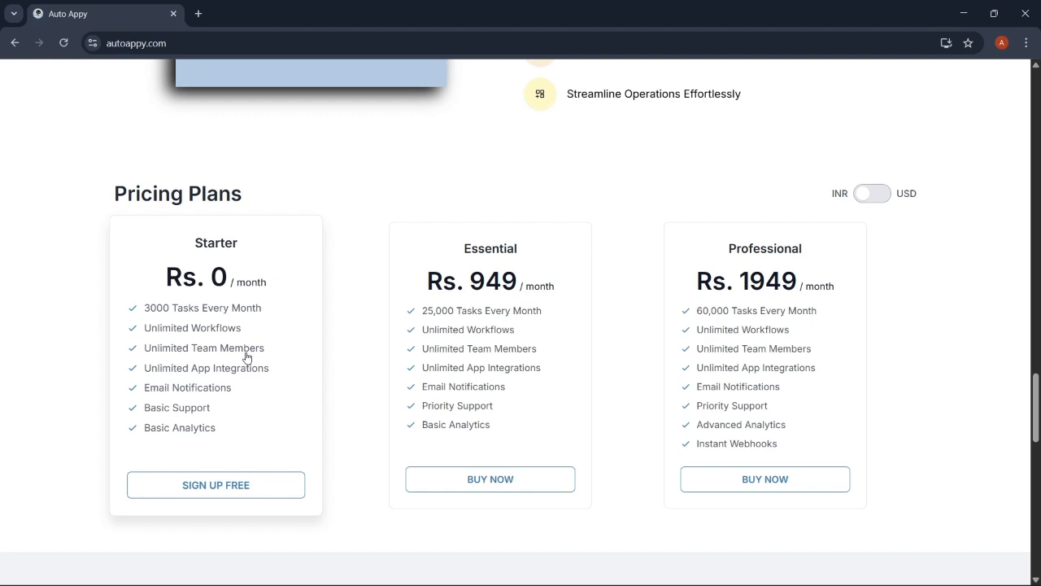
scroll(425, 209, up, 10)
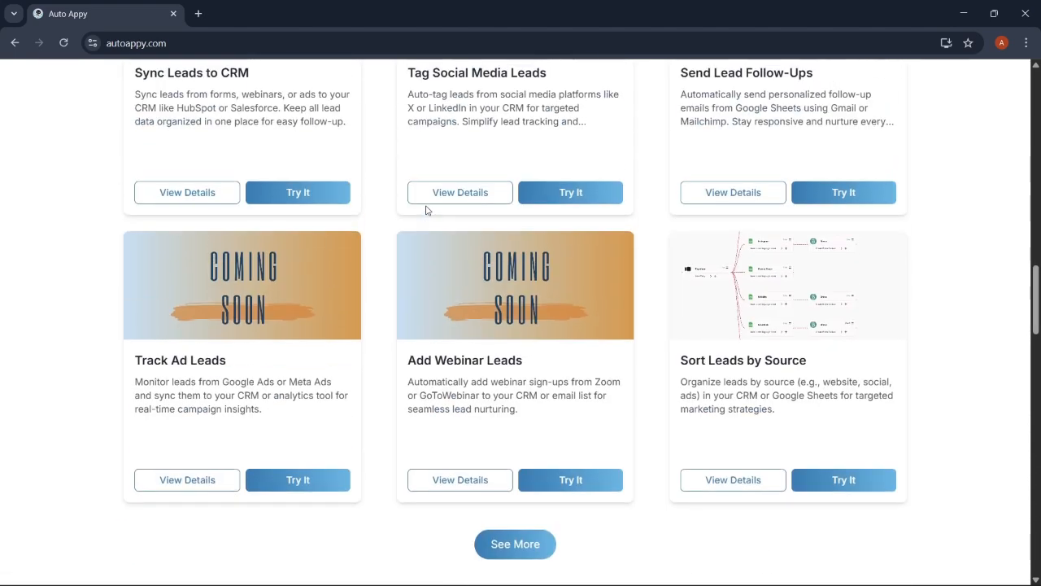
scroll(426, 209, up, 10)
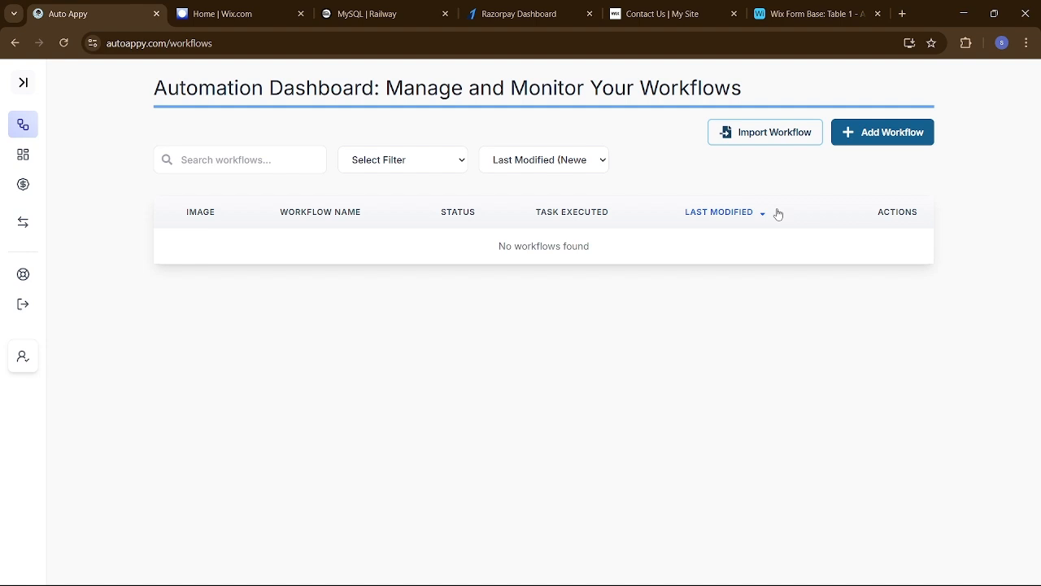
Step: Create a new workflow named "How to Add Razorpay Payment Details in MySQL | Razorpay to MySQL Automation"
click(864, 132)
click(526, 331)
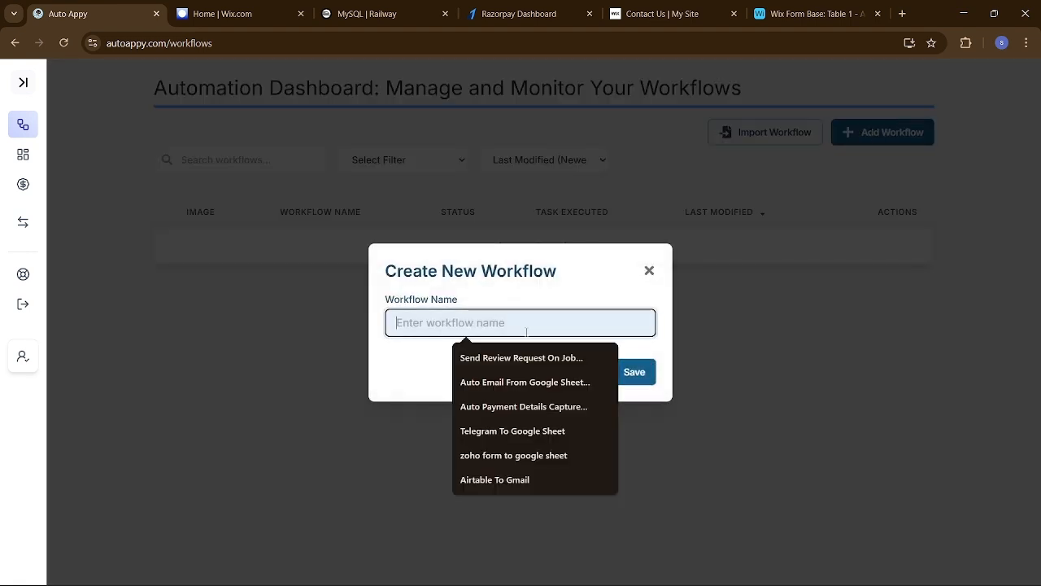
key(ctrl+v)
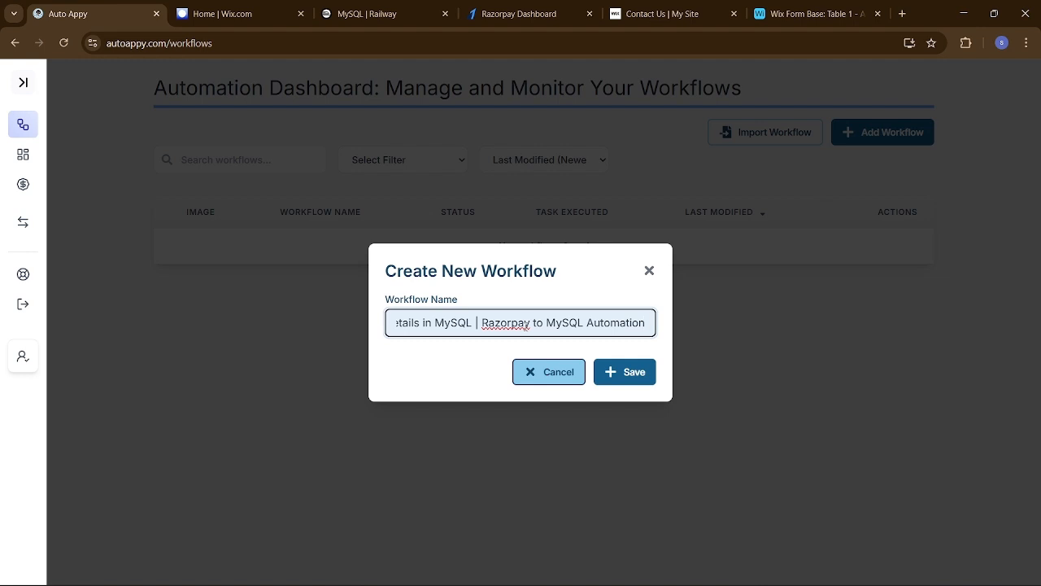
scroll(513, 327, left, 3)
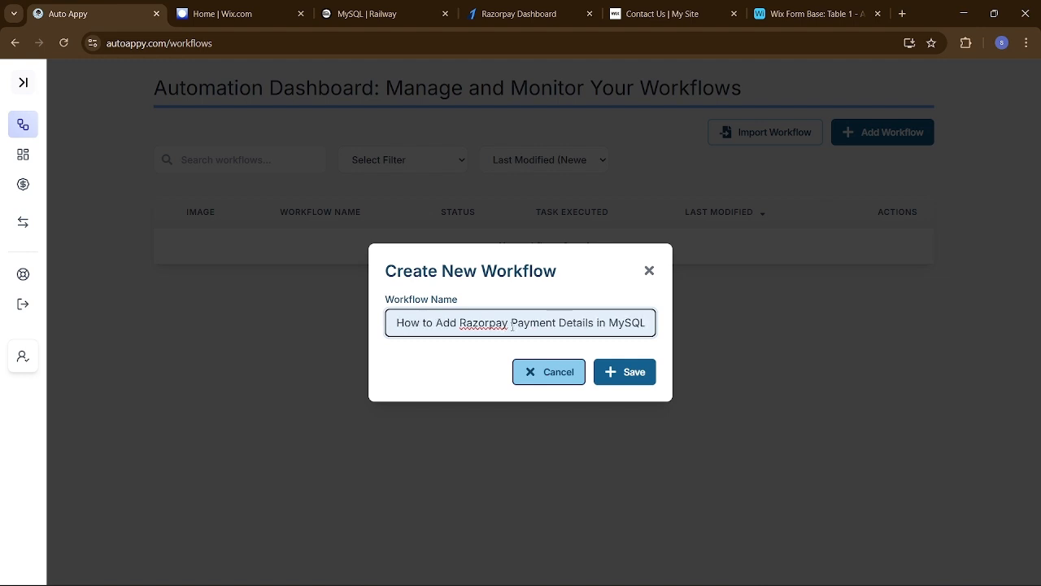
scroll(513, 326, right, 5)
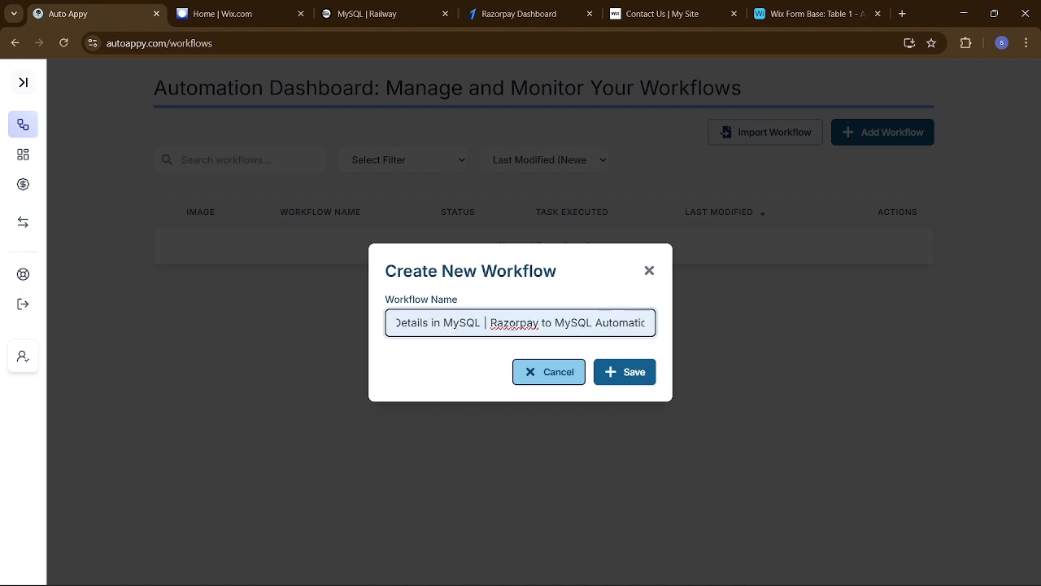
scroll(605, 316, right, 1)
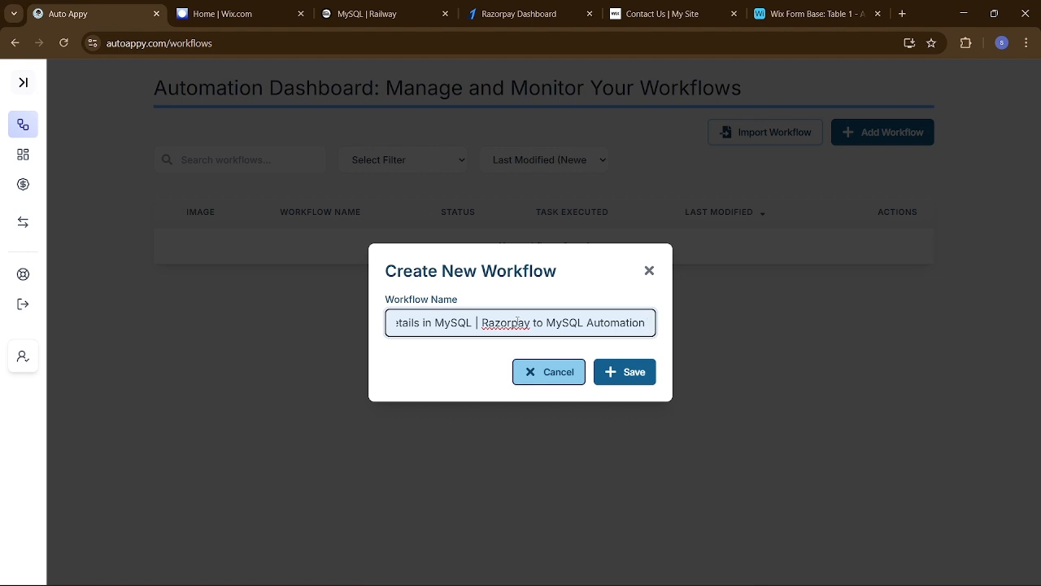
scroll(517, 322, left, 2)
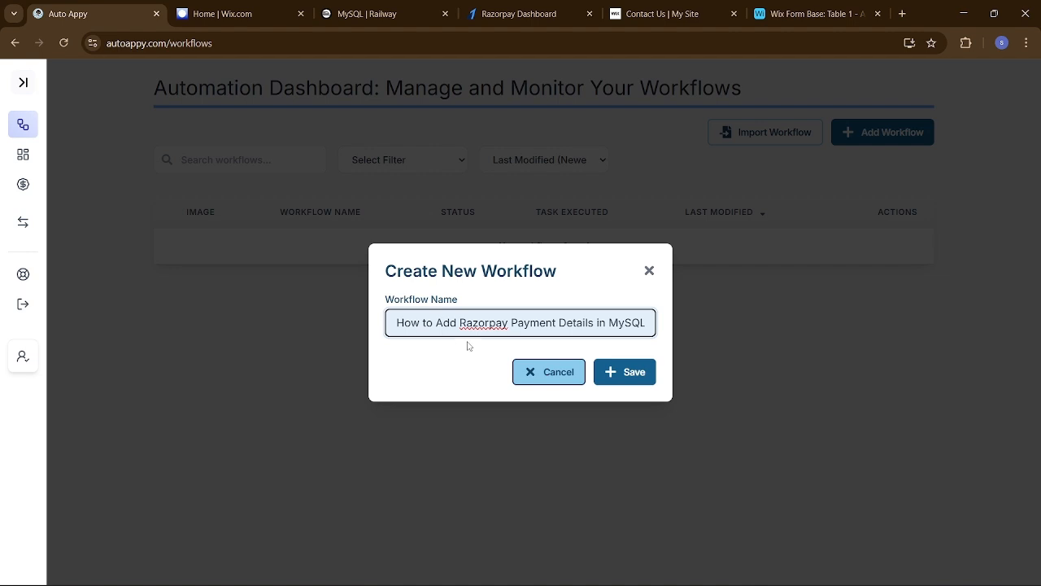
click(629, 373)
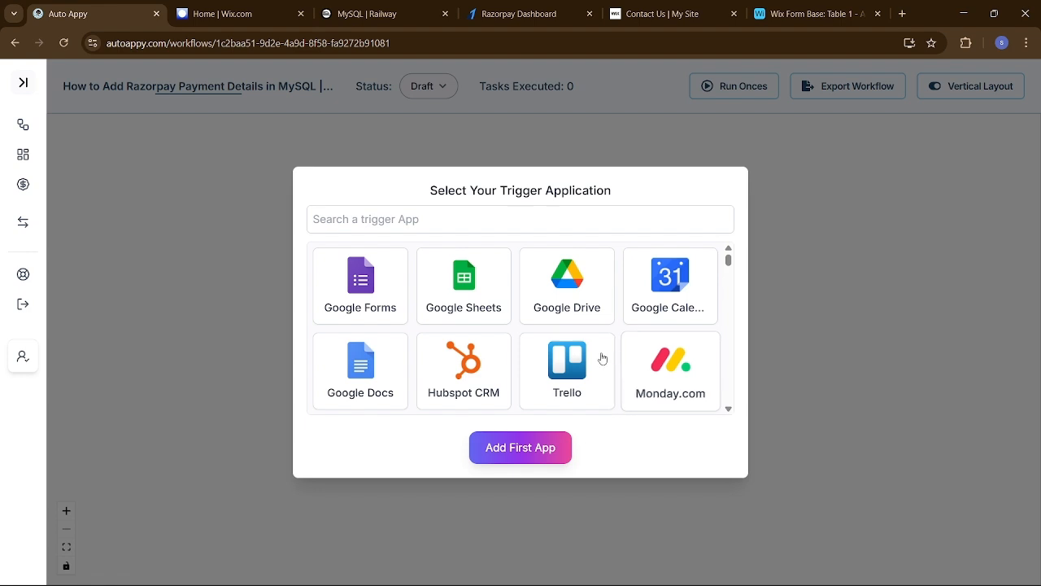
Step: Find Razorpay among the trigger applications and choose it as the workflow's trigger app
click(530, 219)
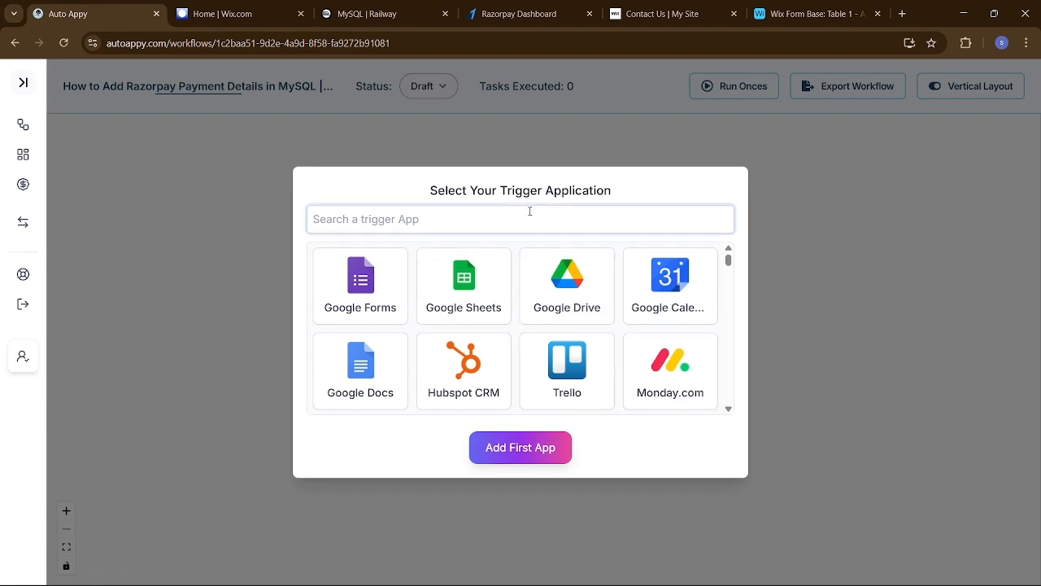
text(raz)
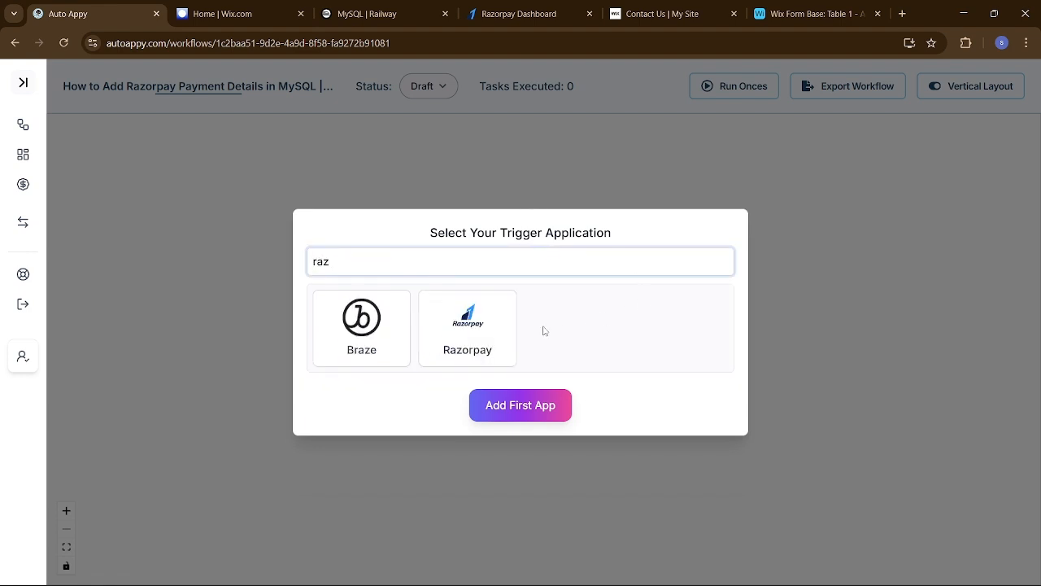
click(498, 332)
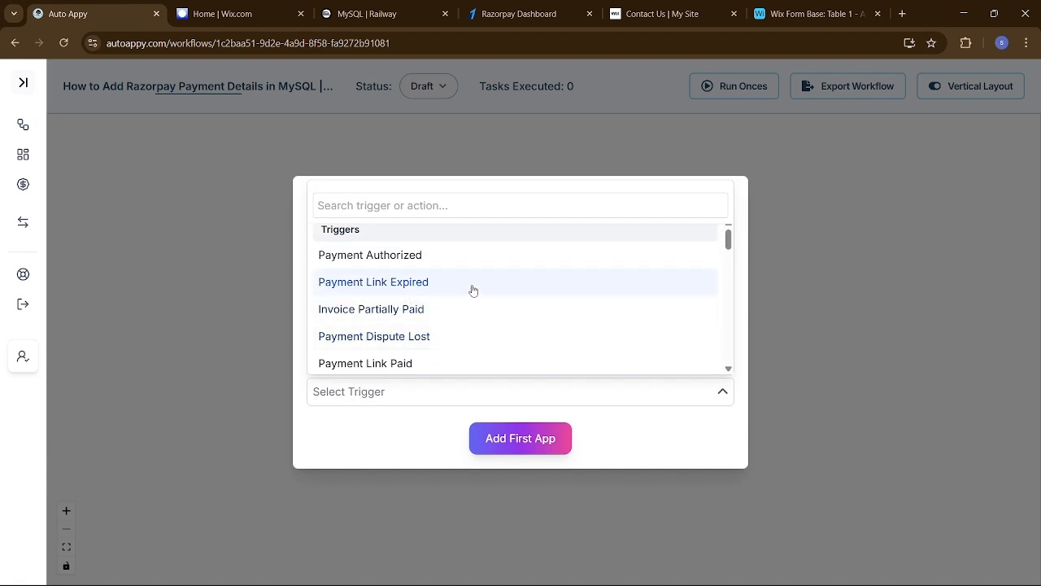
Step: Set the Razorpay task type to Payment Captured and add it as the workflow's first app
scroll(472, 290, down, 1)
scroll(473, 290, up, 1)
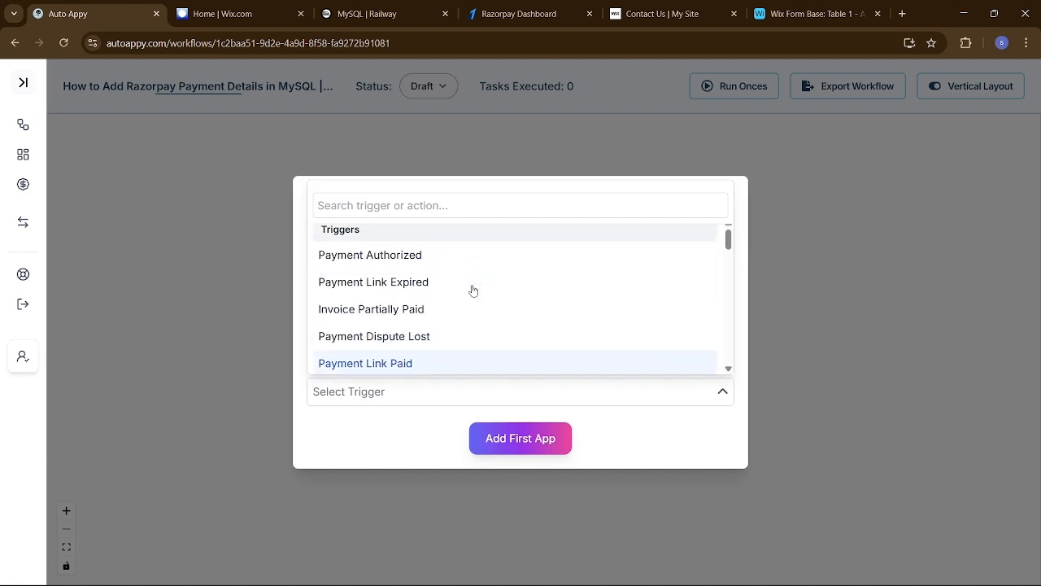
scroll(473, 291, down, 2)
scroll(473, 291, up, 1)
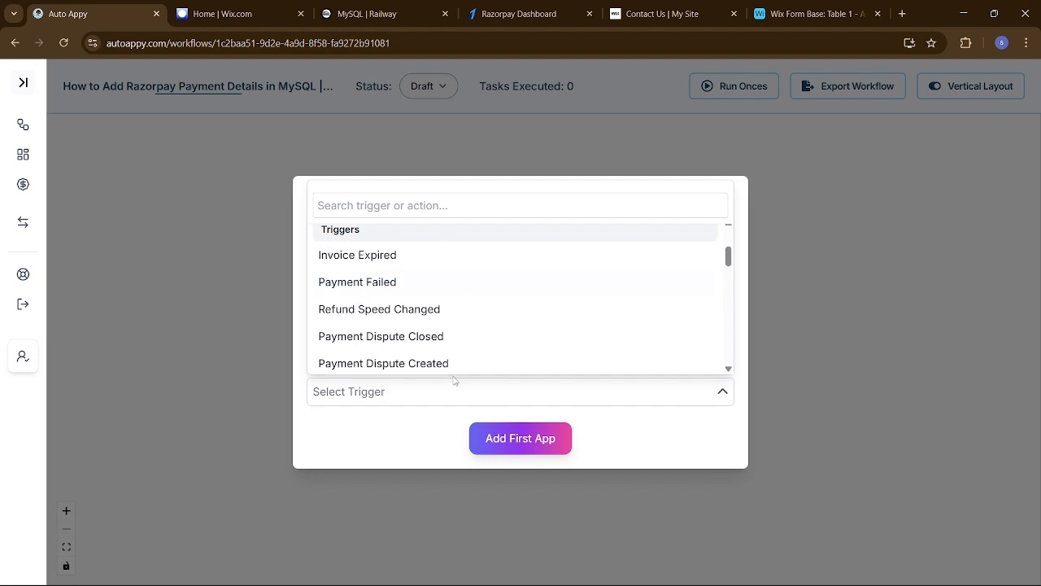
scroll(461, 371, down, 1)
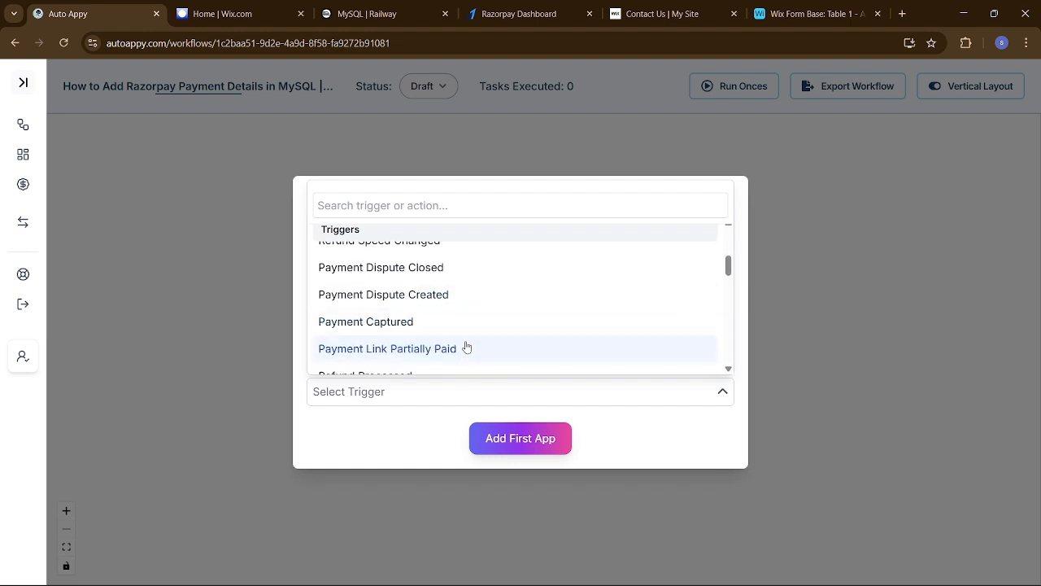
scroll(467, 347, down, 3)
scroll(464, 329, up, 1)
scroll(463, 325, down, 2)
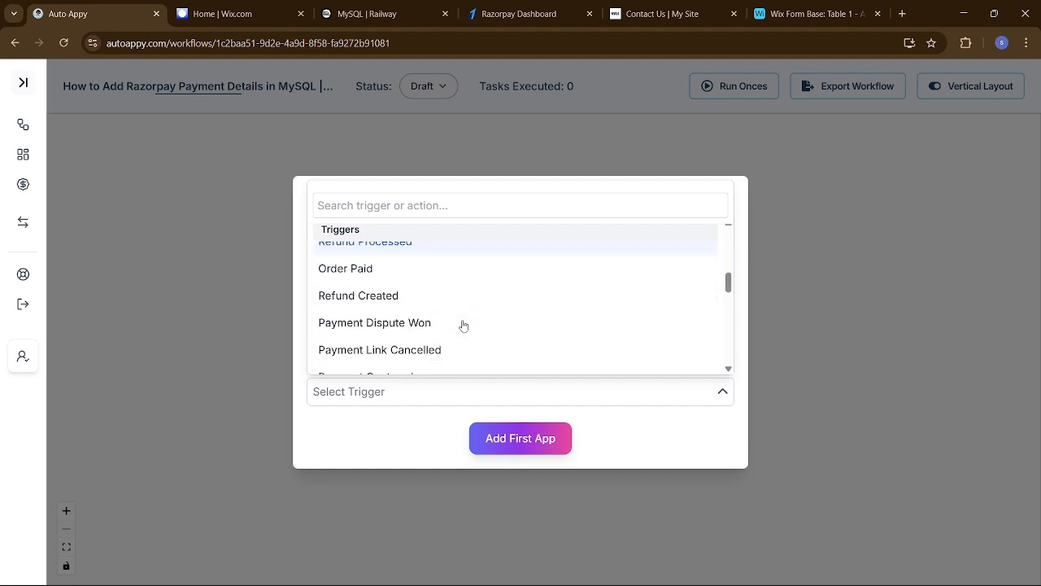
scroll(463, 325, down, 1)
scroll(463, 325, up, 1)
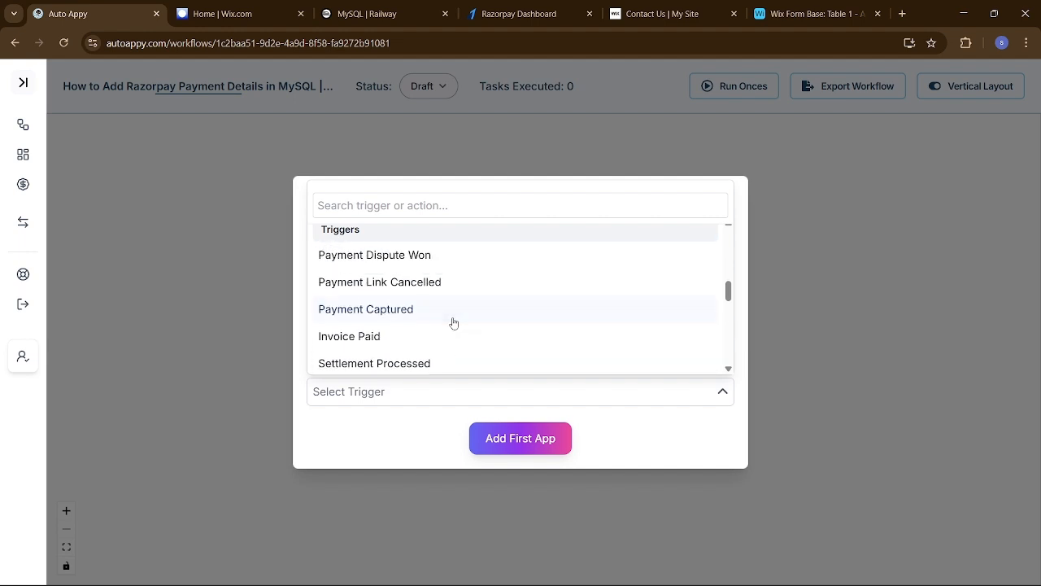
click(456, 319)
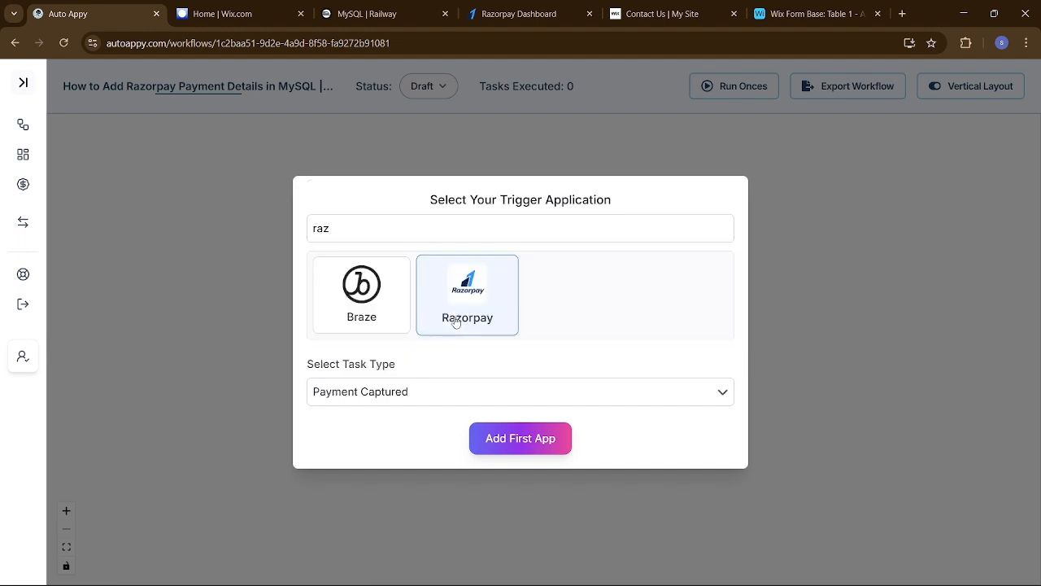
click(521, 443)
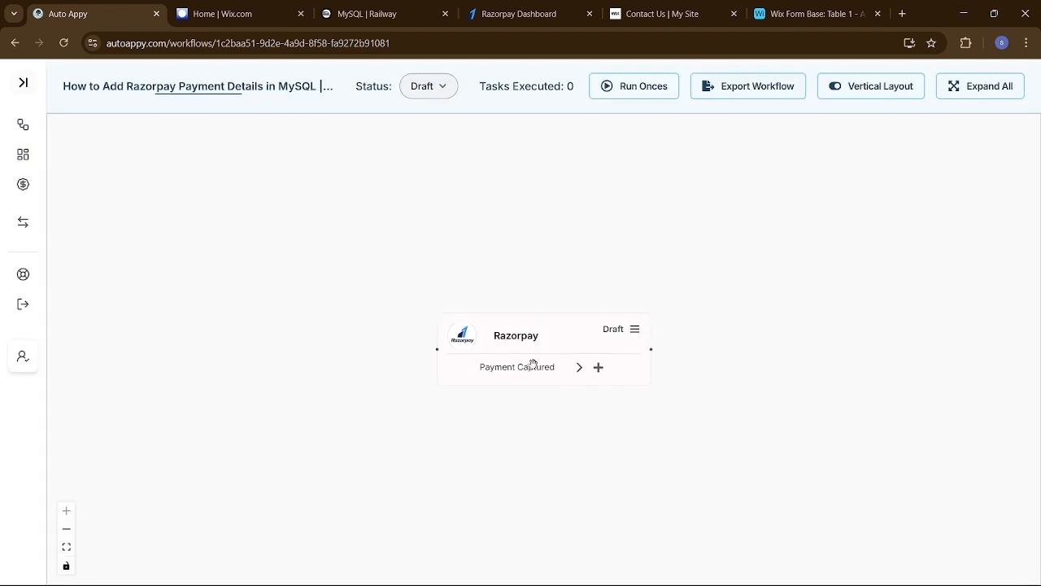
Step: Reposition the Razorpay trigger on the canvas and copy the webhook URL from its setup
drag(545, 348, 494, 331)
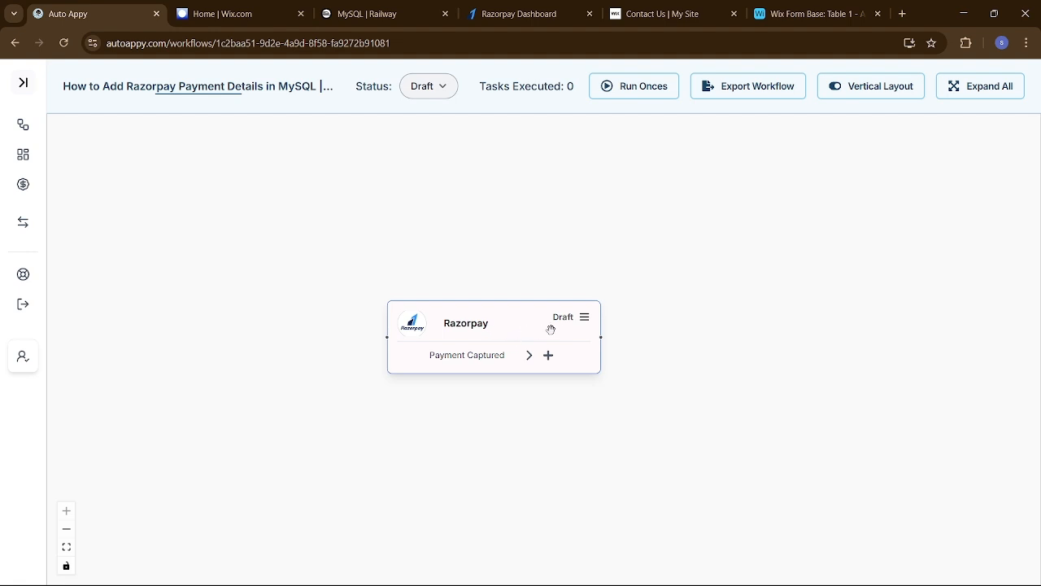
click(585, 321)
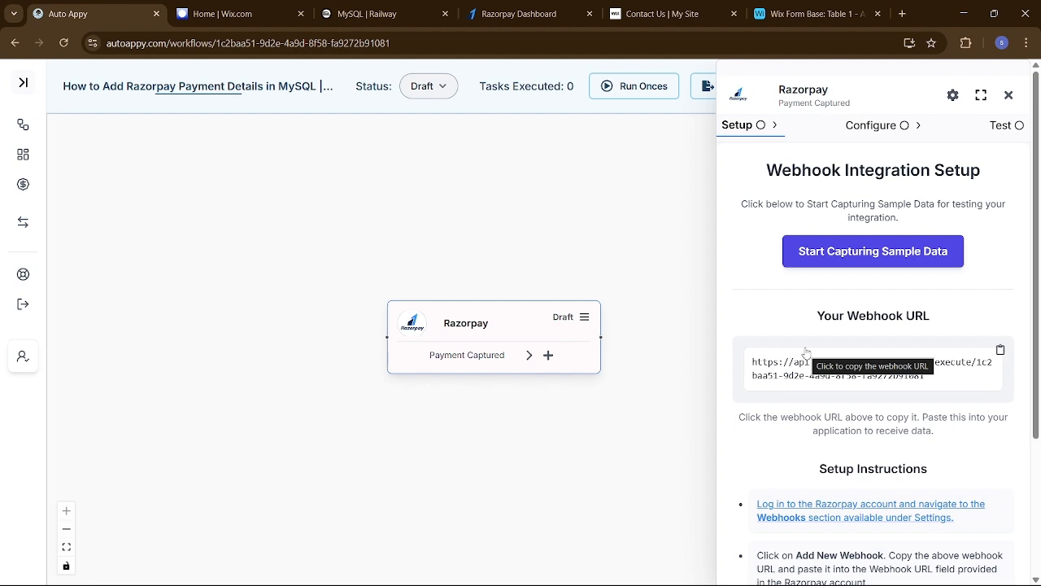
scroll(806, 352, down, 1)
click(805, 321)
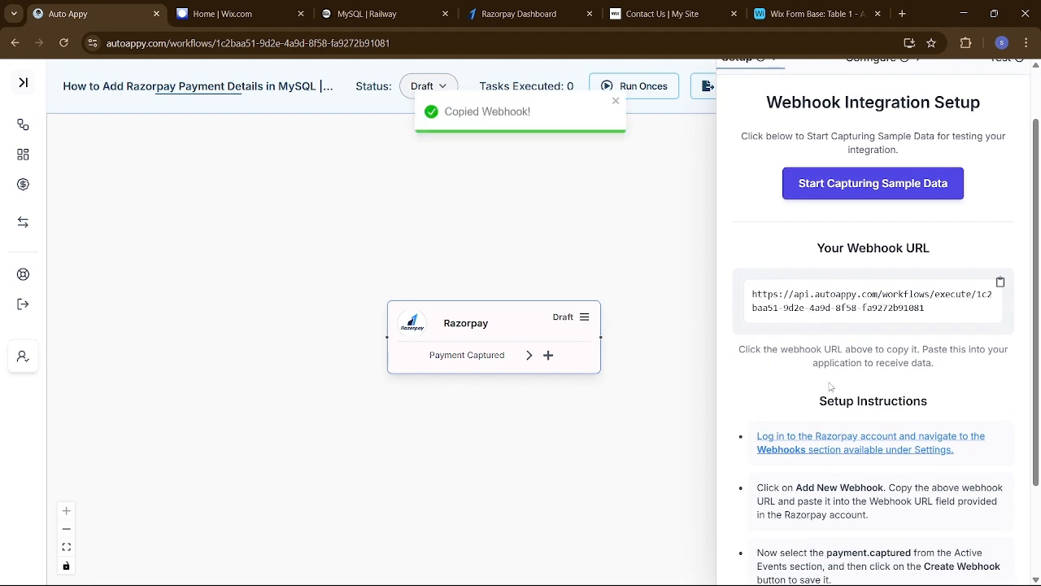
scroll(831, 387, down, 2)
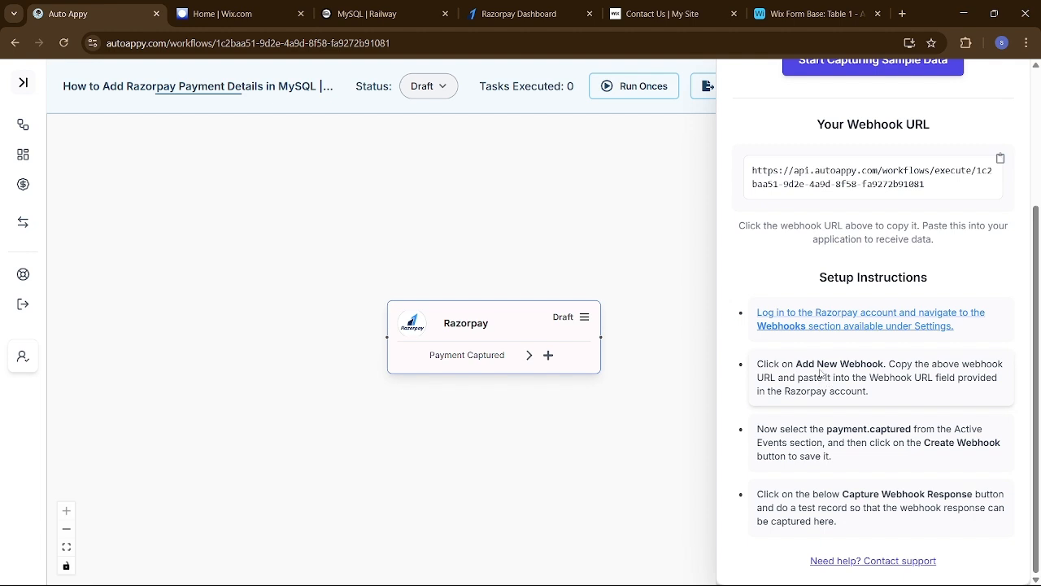
key(XF86AudioRaiseVolume)
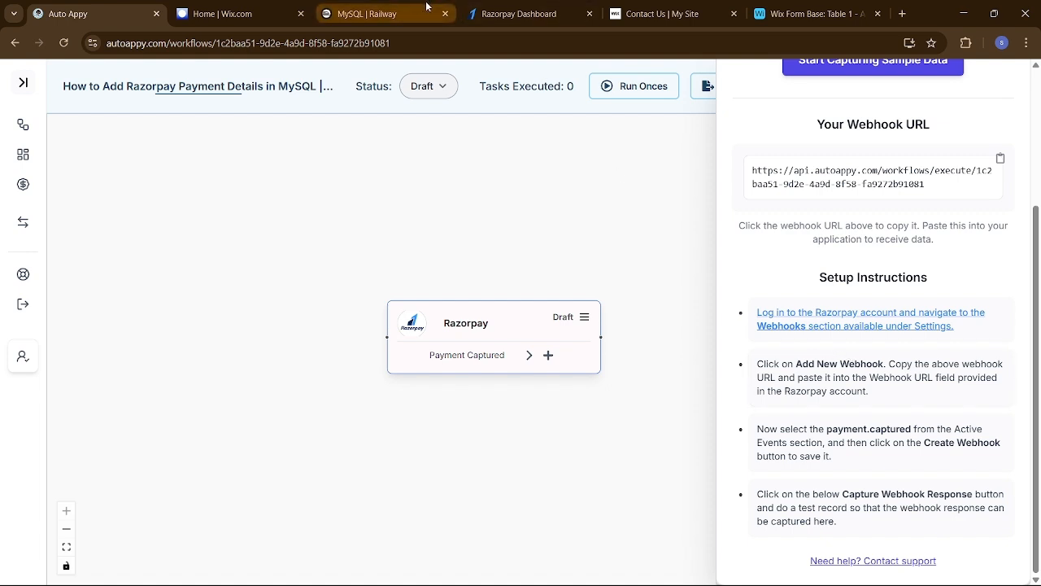
Step: Switch to the Razorpay Dashboard and examine the list of existing payment pages
click(515, 14)
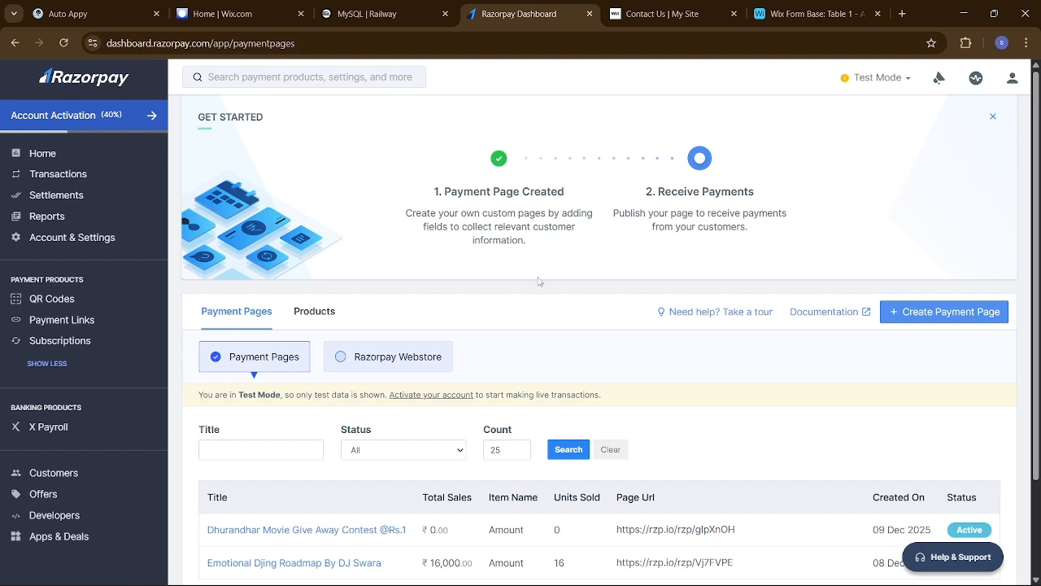
scroll(559, 349, down, 2)
scroll(558, 349, down, 1)
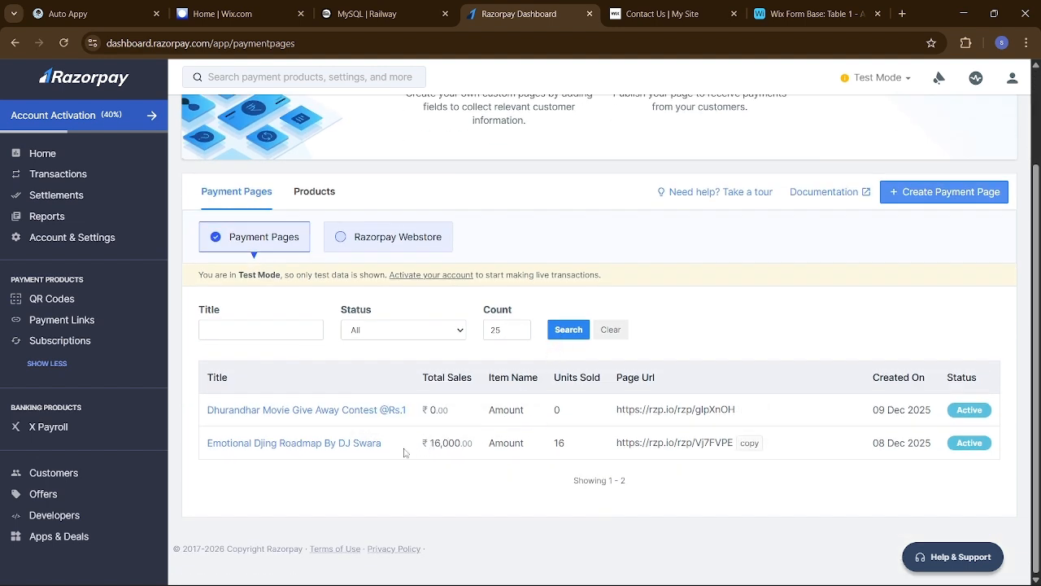
Step: Copy the page URL of the Emotional Djing Roadmap payment page
click(749, 442)
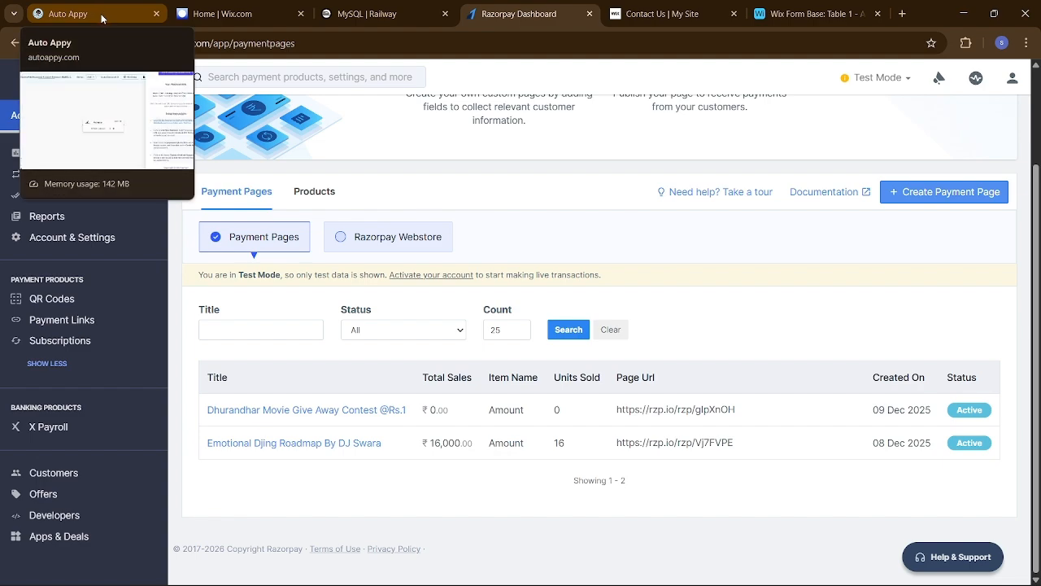
click(902, 14)
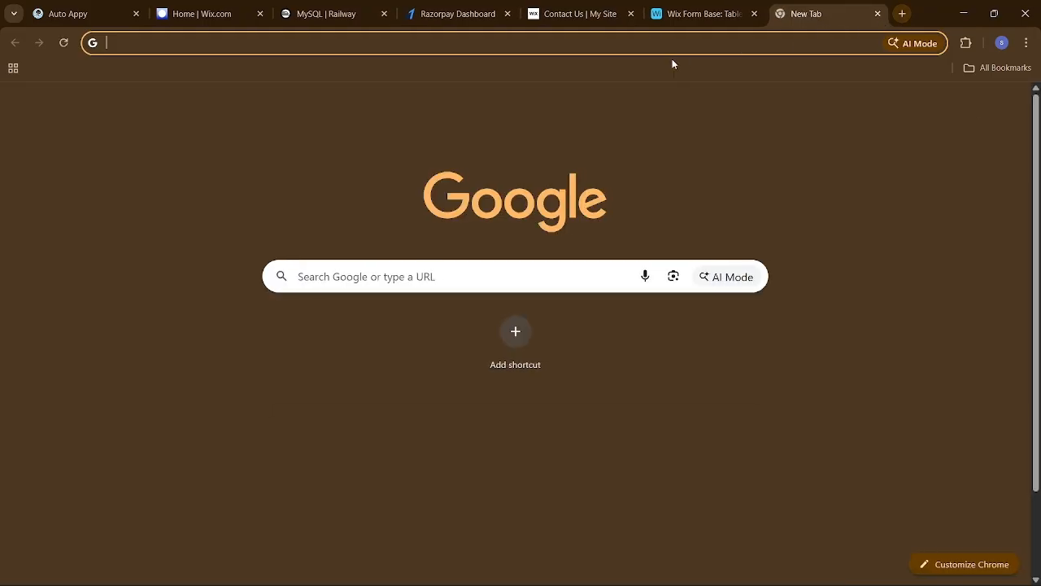
click(671, 49)
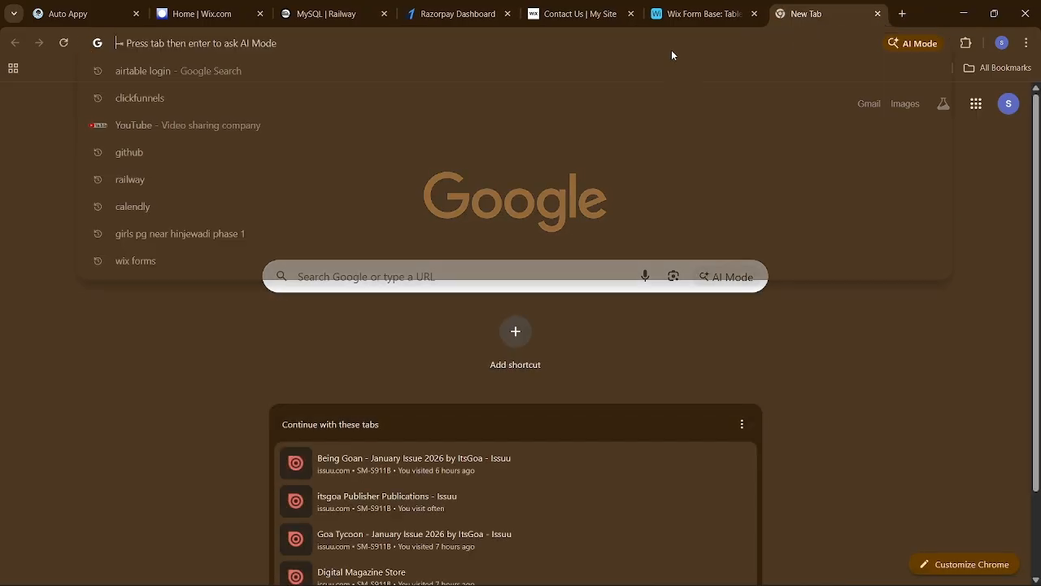
click(877, 14)
Step: Switch to the Work profile's Chrome window and open the copied payment page URL in a new tab
mouse_move(813, 579)
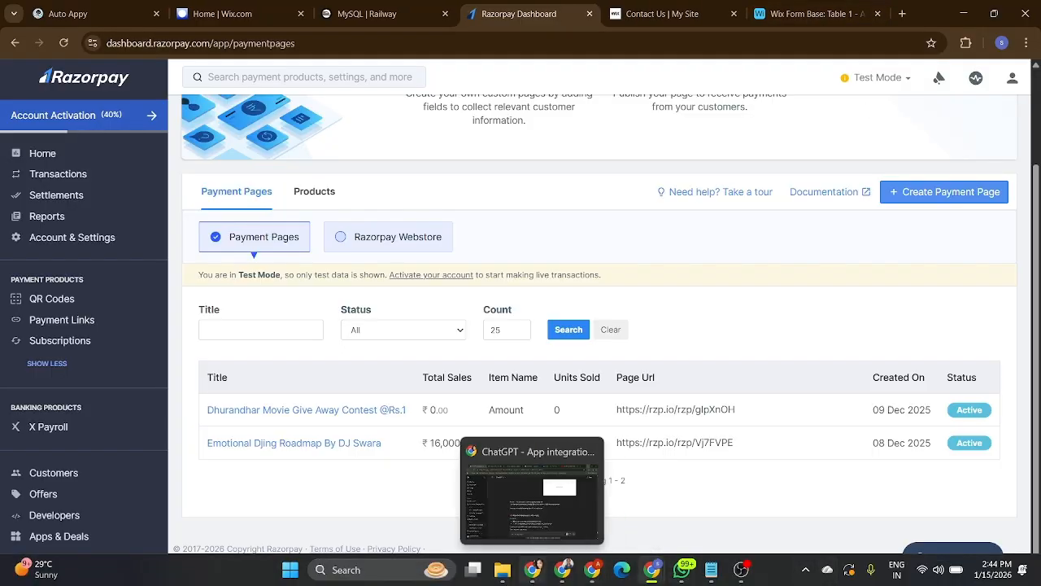
click(563, 569)
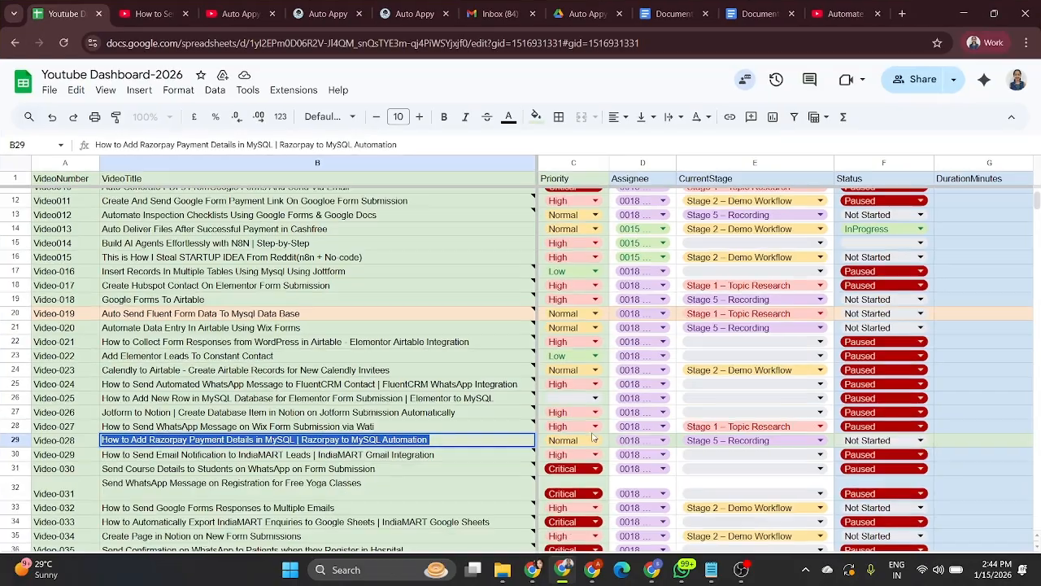
click(901, 14)
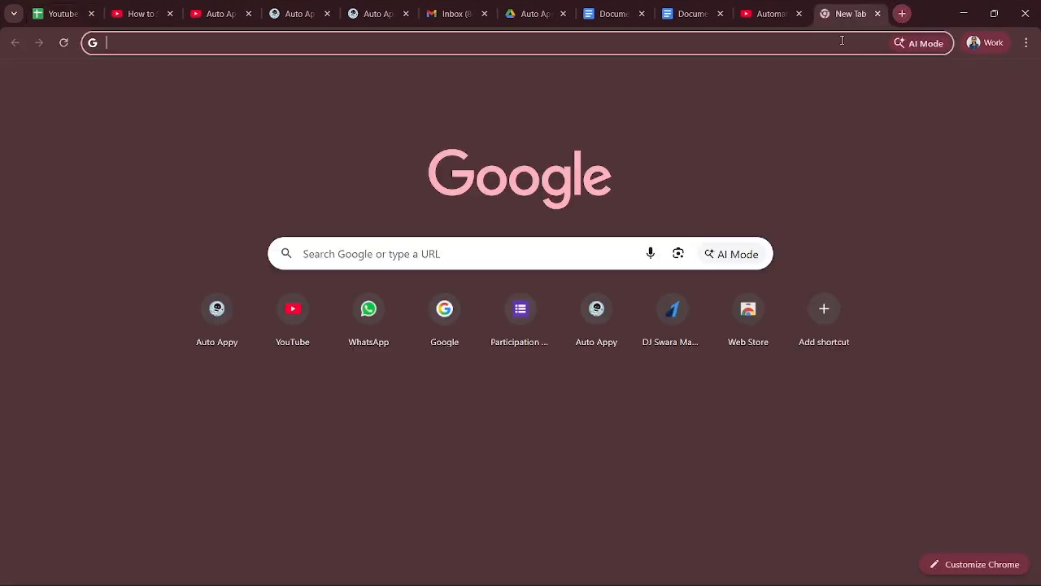
click(824, 49)
key(ctrl+v)
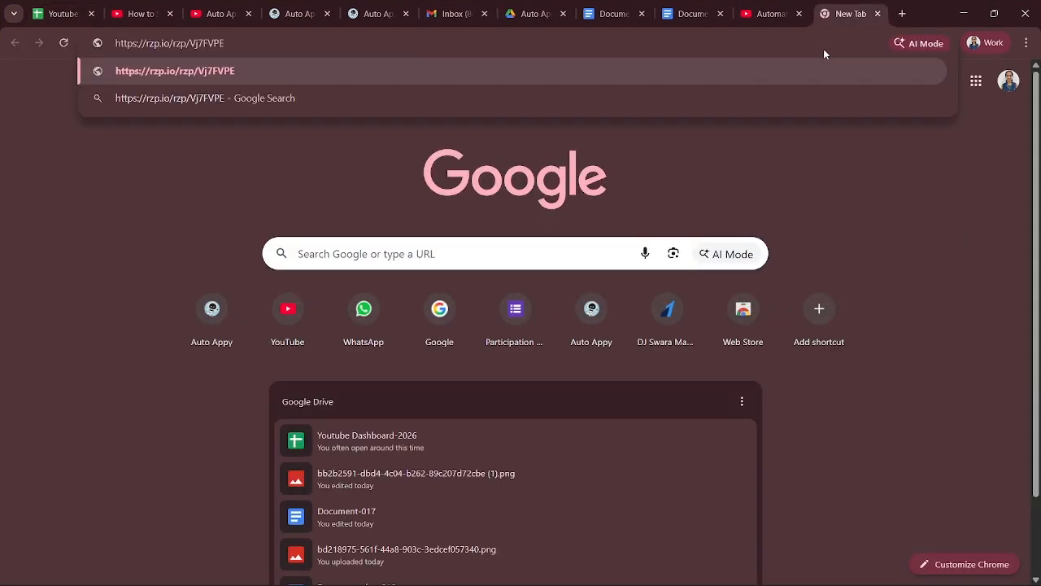
key(Return)
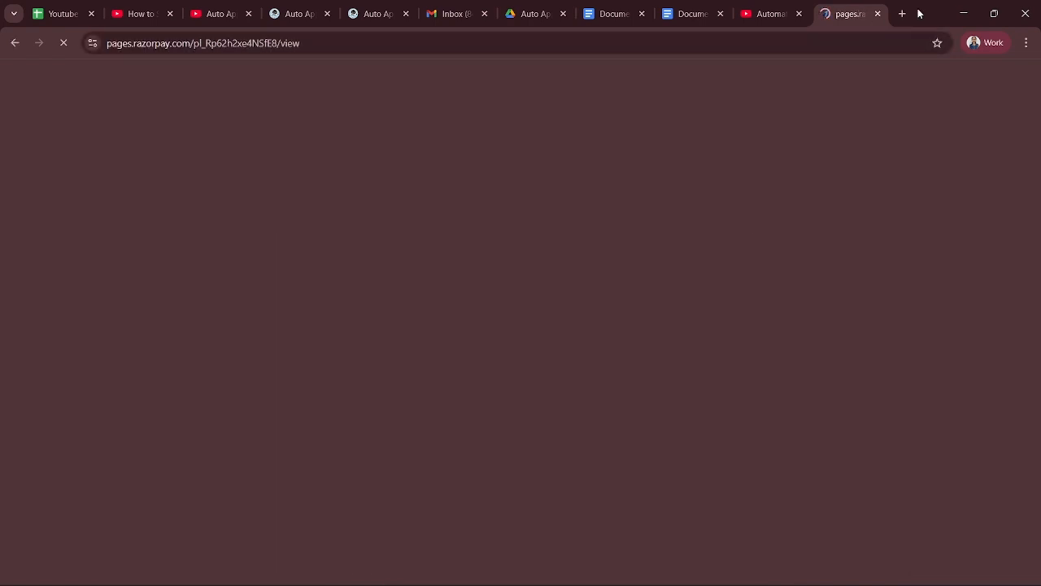
Step: Return to the Auto Appy workflow and copy the Razorpay trigger's webhook URL again
key(alt+Tab)
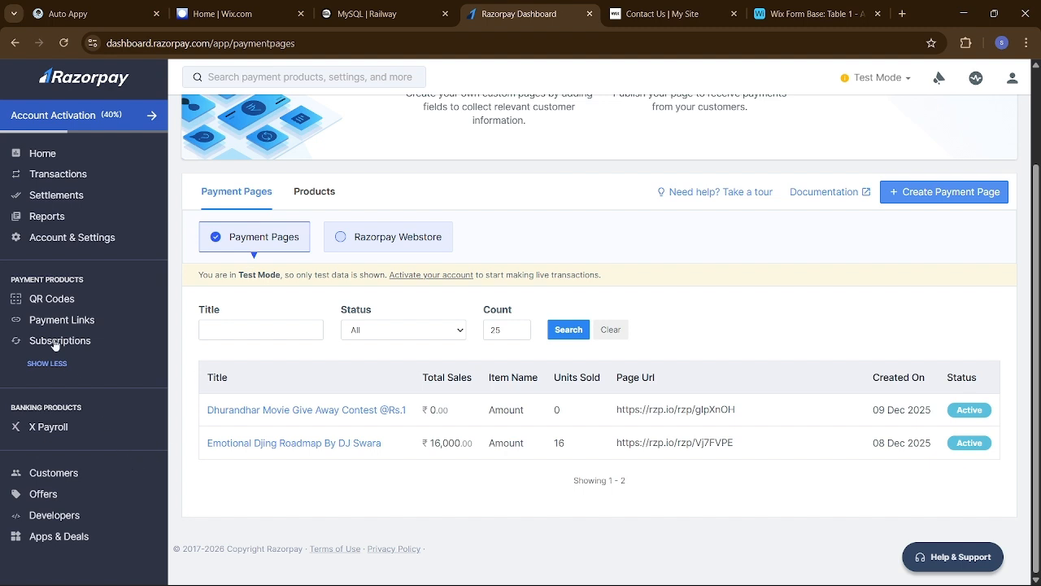
click(111, 18)
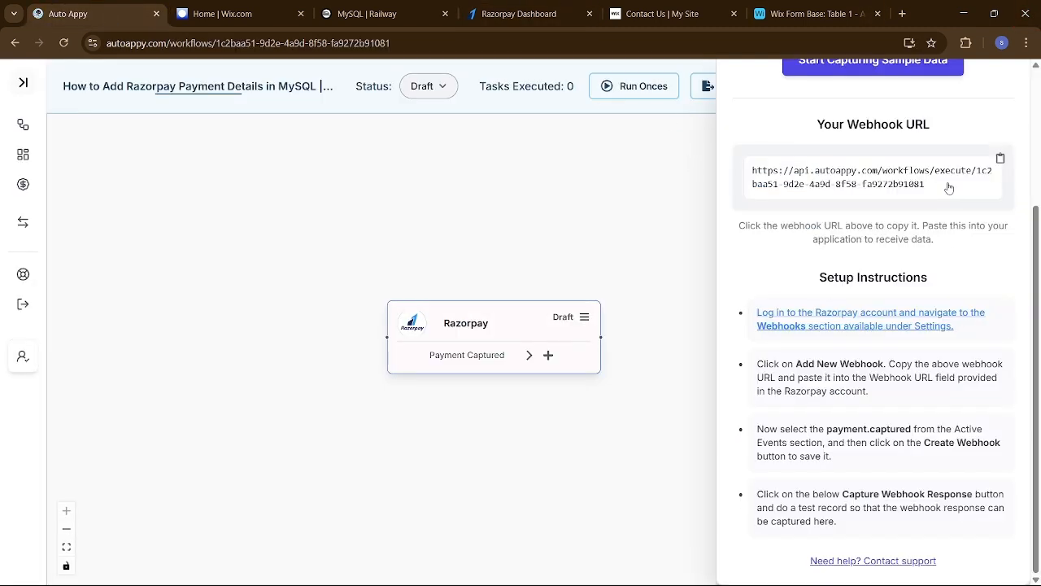
click(876, 169)
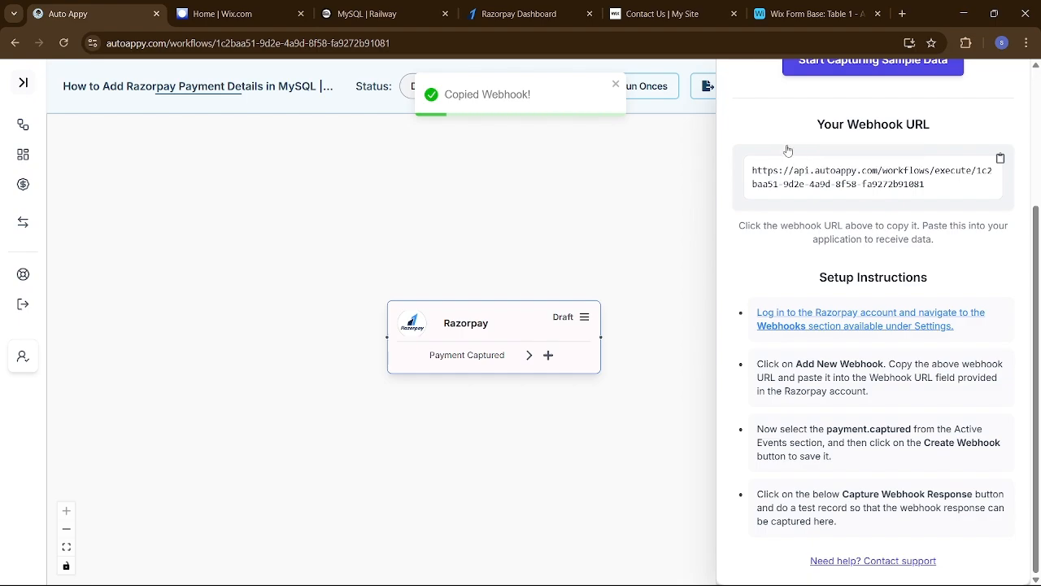
key(alt+Tab)
key(alt+Tab)
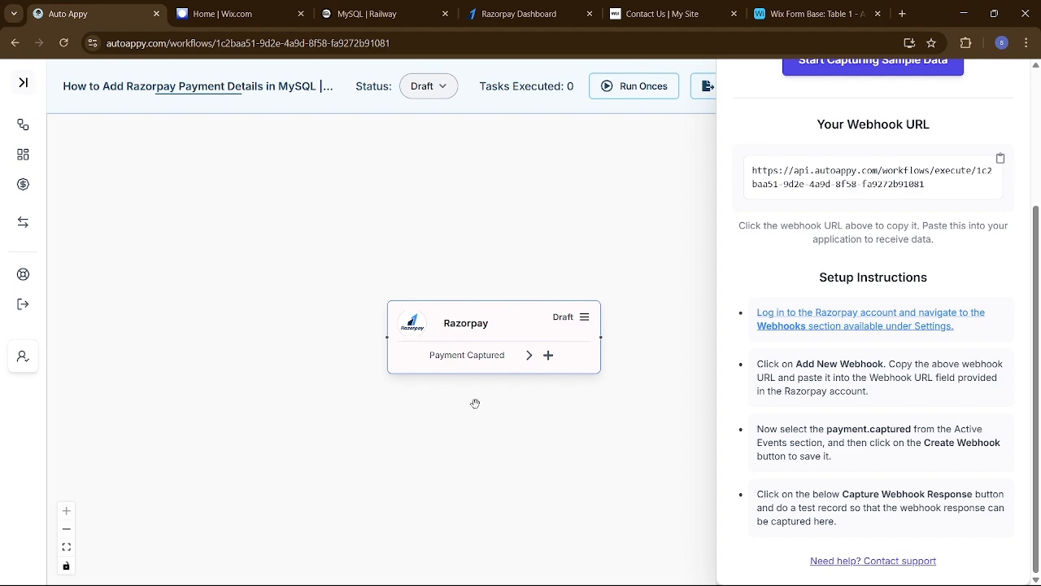
Step: Switch to the Razorpay Dashboard and create a webhook with the copied URL and payment.captured as its active event
click(537, 16)
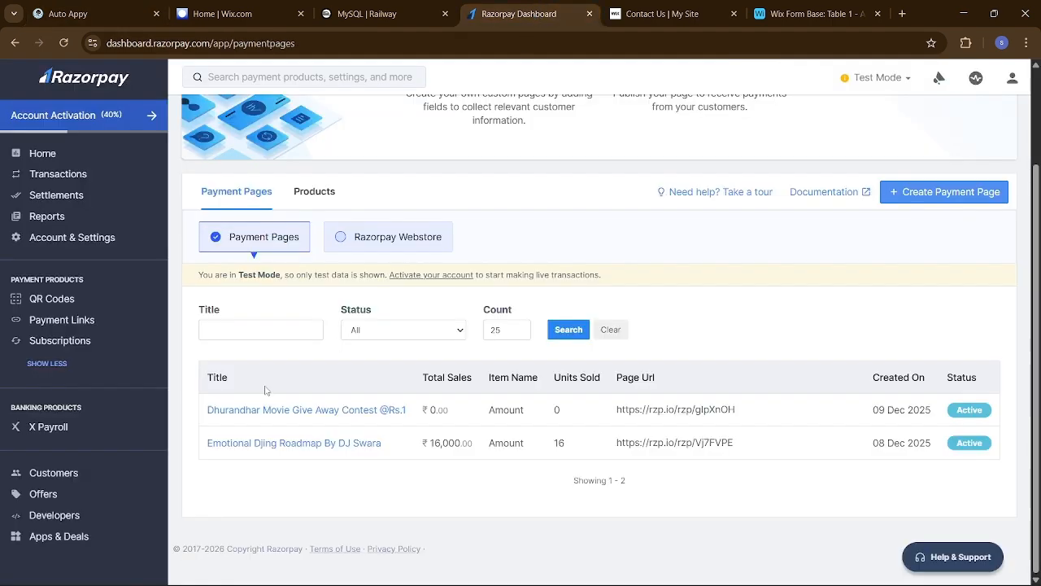
click(44, 517)
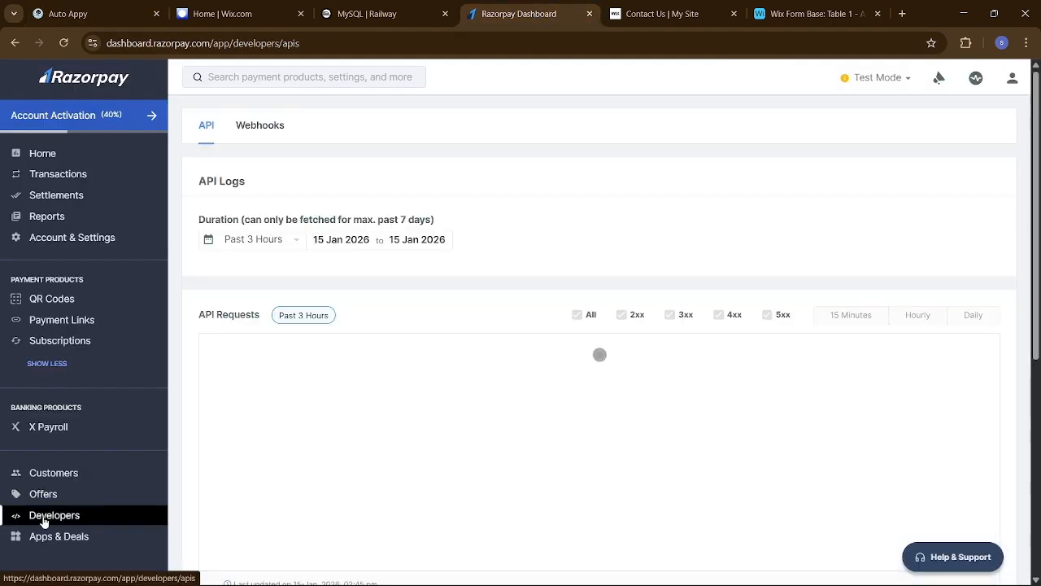
click(275, 134)
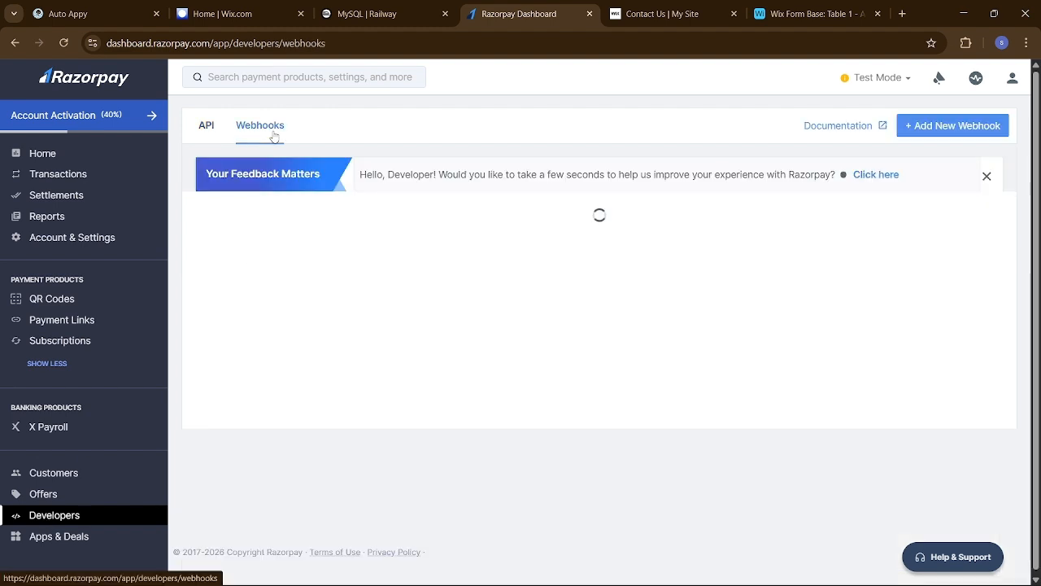
click(928, 125)
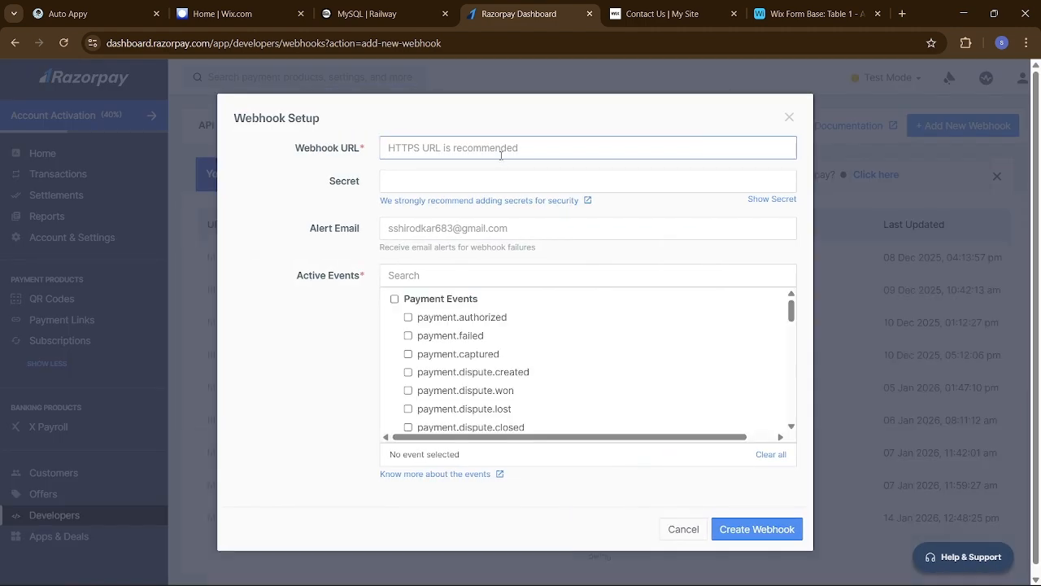
key(ctrl+v)
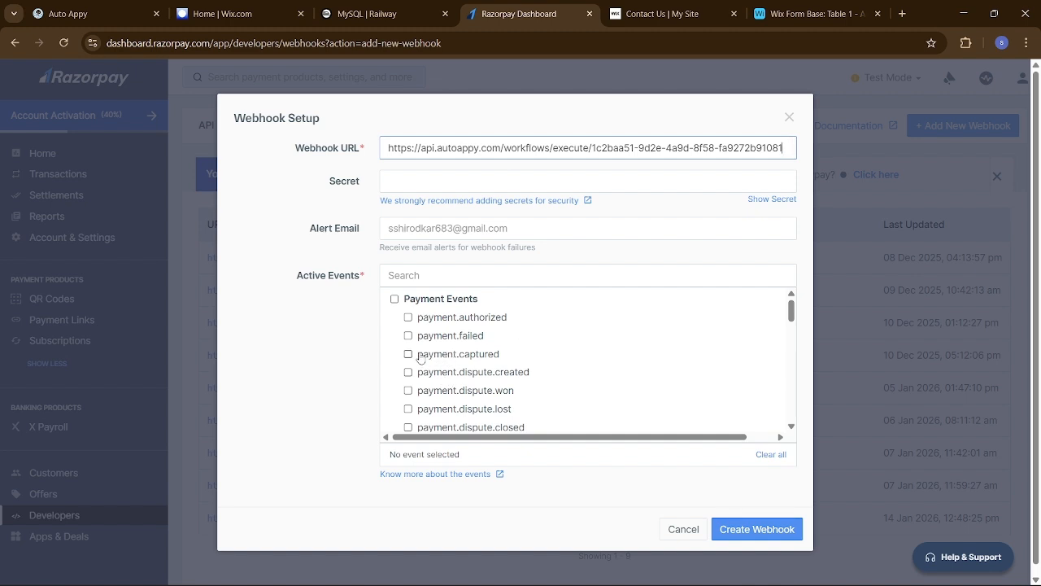
click(408, 355)
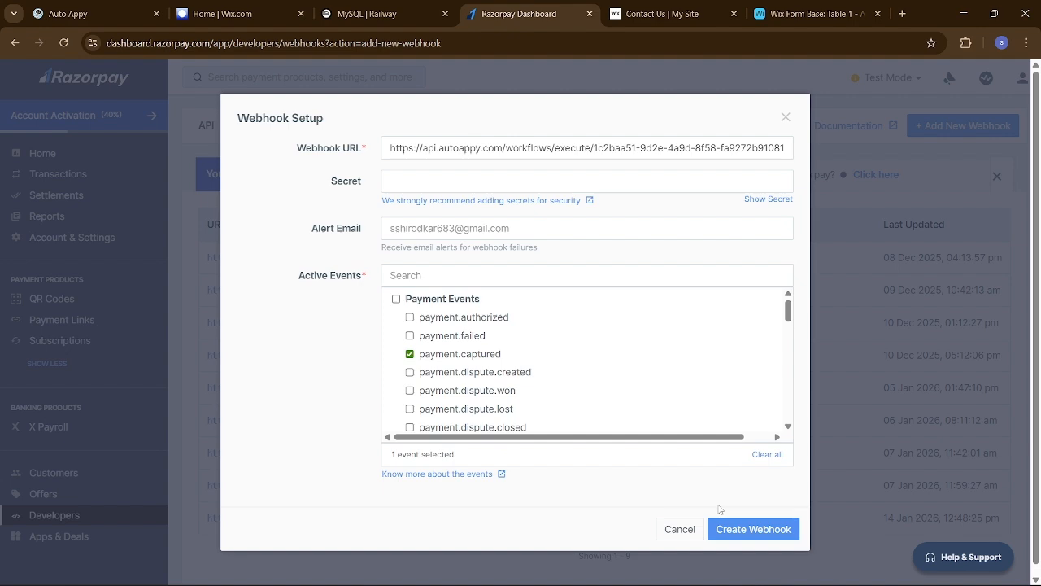
click(737, 530)
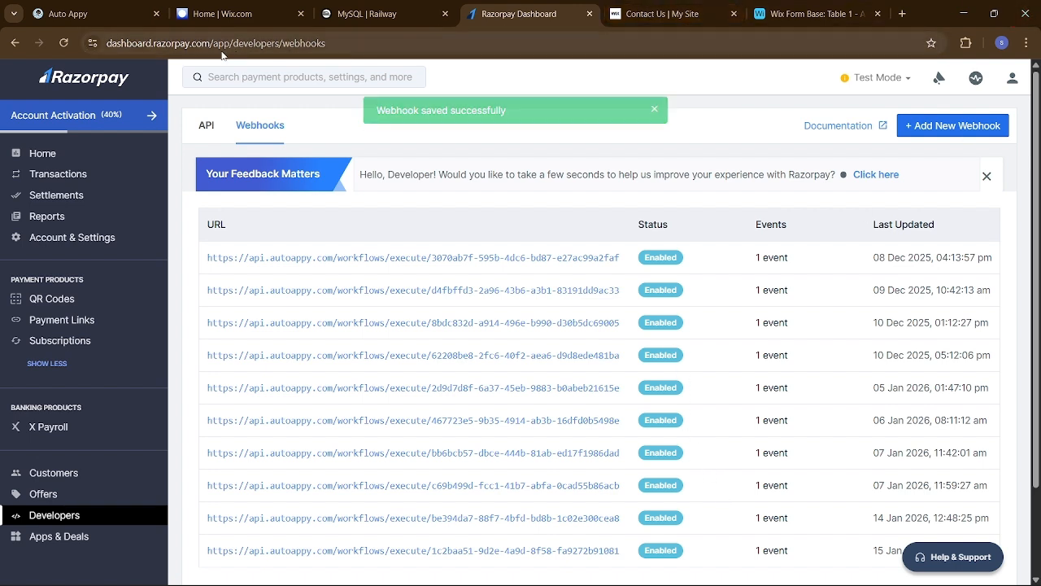
Step: Switch back to Auto Appy, reposition the Razorpay trigger on the canvas and start capturing sample data
click(59, 15)
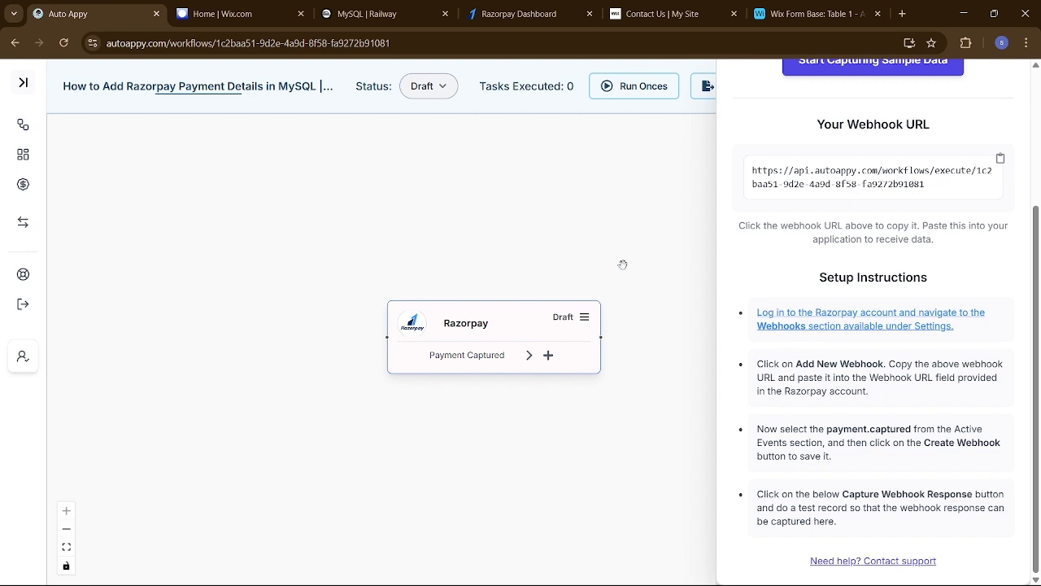
drag(649, 388, 590, 360)
scroll(812, 222, up, 3)
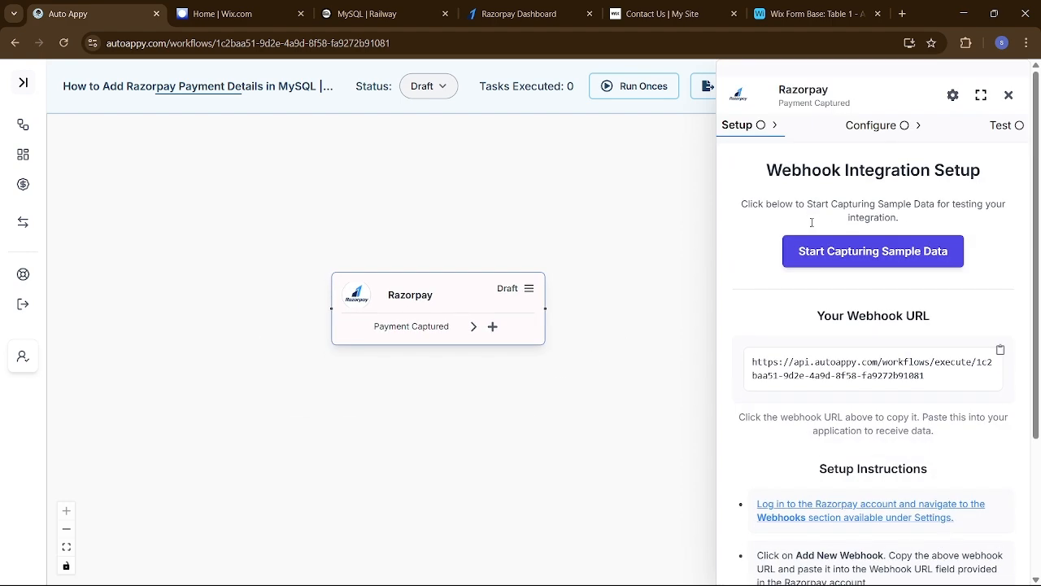
click(887, 258)
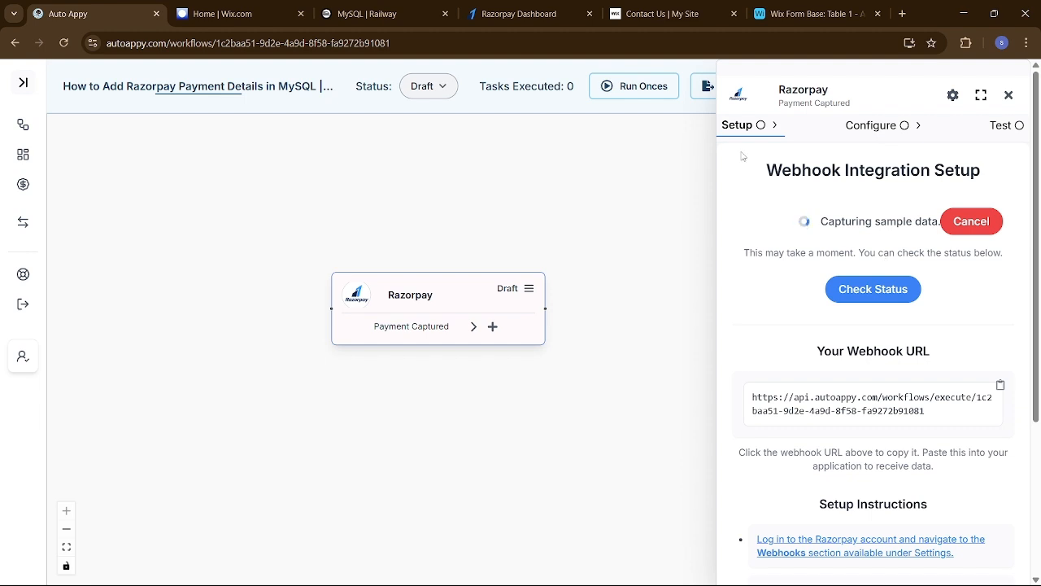
Step: Switch to the opened payment page, fill in the payer's email and phone number, and proceed to pay ₹1,000.00
key(alt+Tab)
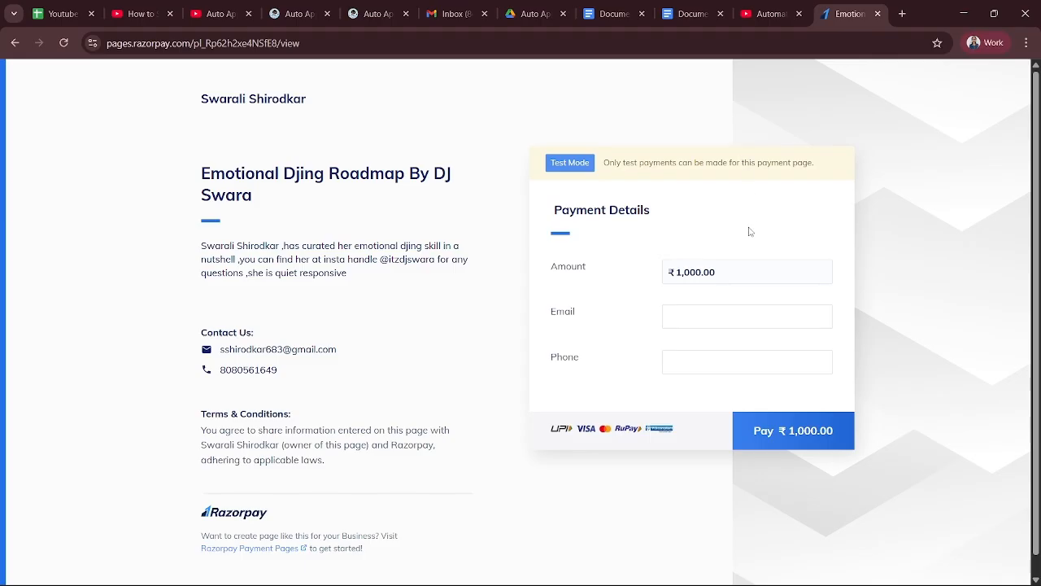
click(703, 324)
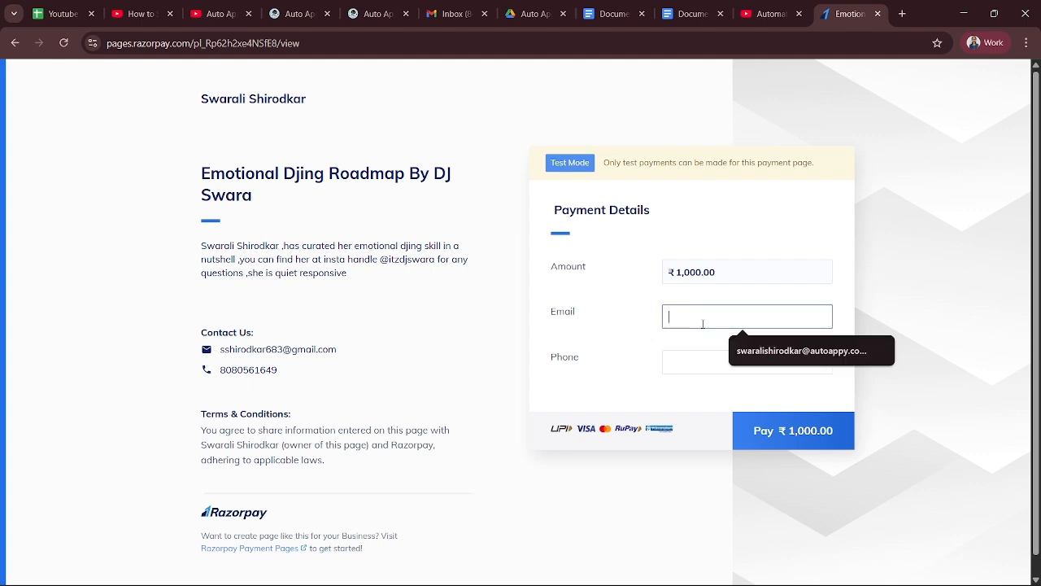
click(773, 352)
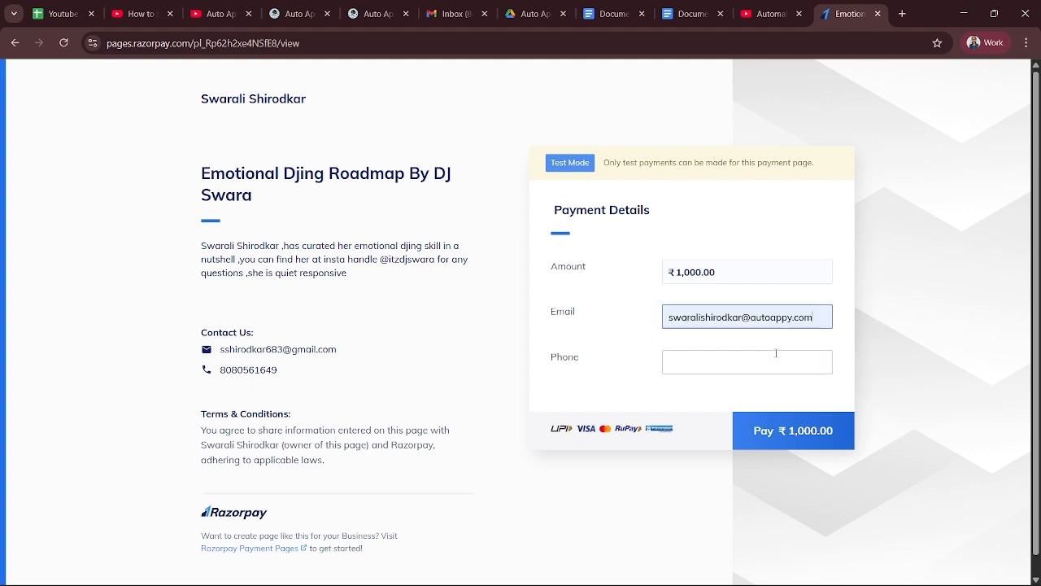
click(717, 367)
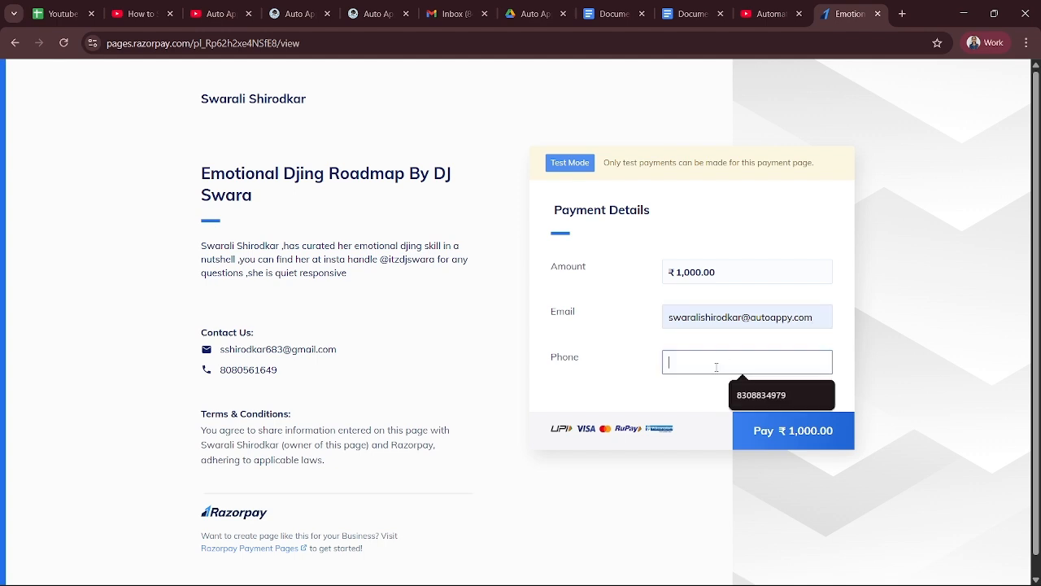
click(759, 398)
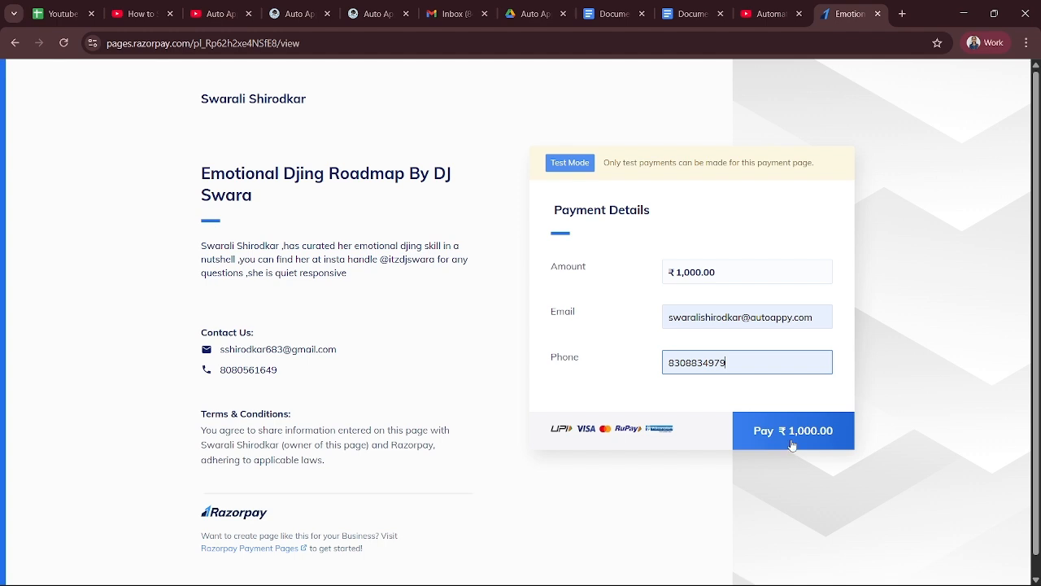
click(790, 440)
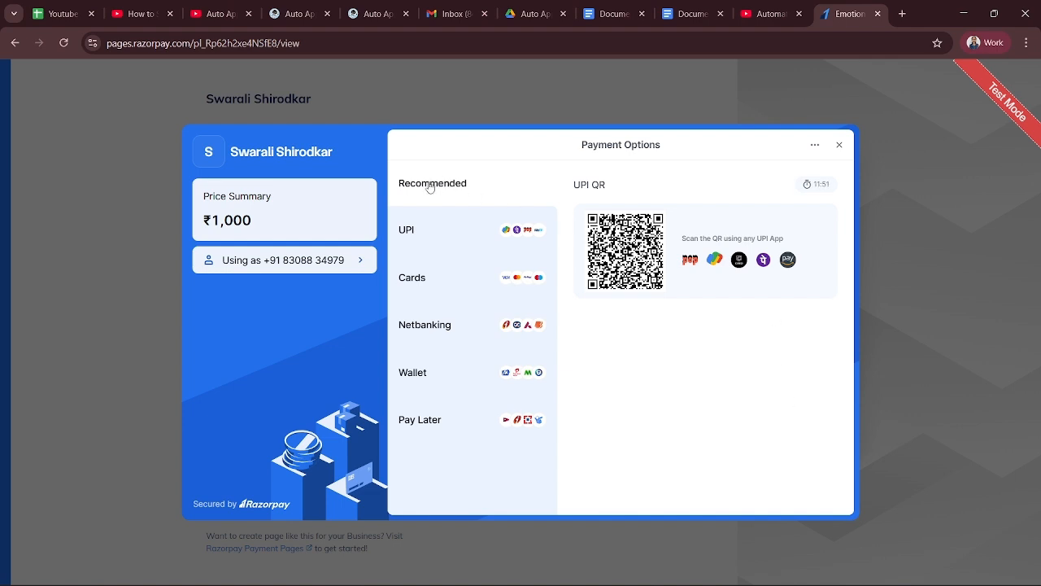
Step: Choose UPI as the payment method, enter the UPI ID success@razorpay, and verify and pay
click(436, 221)
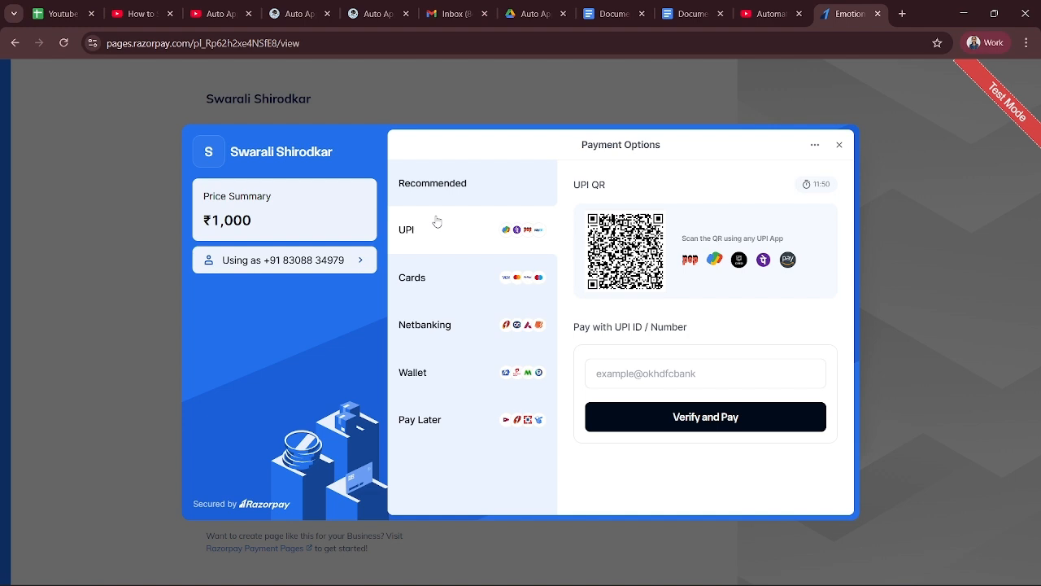
click(660, 375)
click(674, 409)
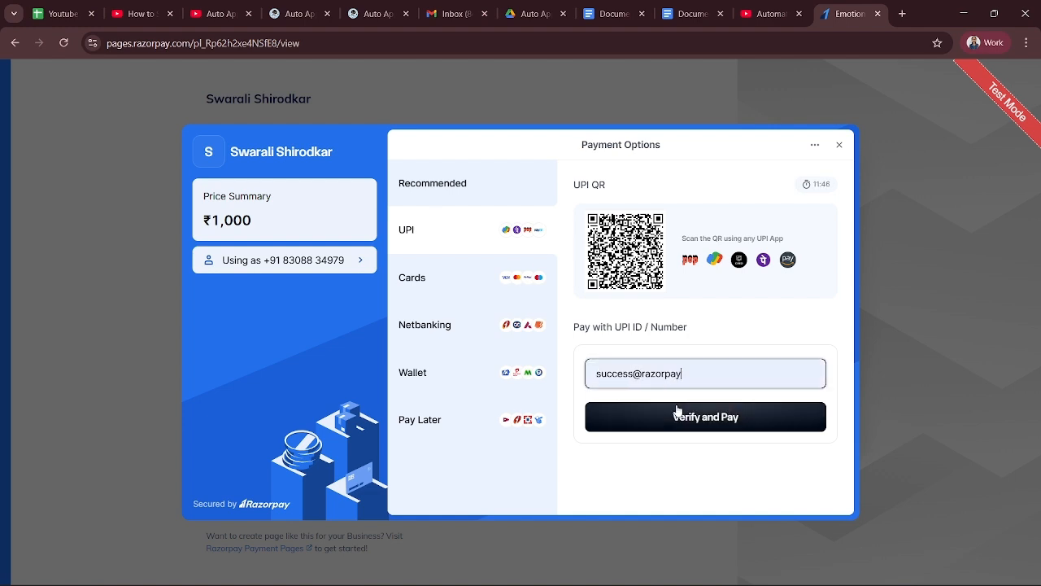
click(695, 424)
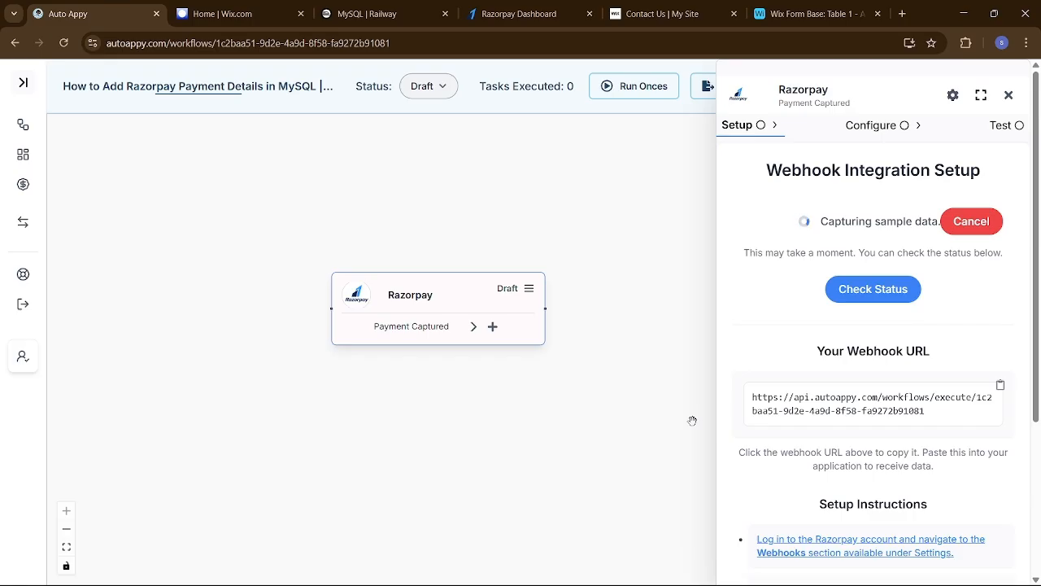
Step: Check the Razorpay trigger's capture status in Auto Appy and review the captured payment's sample data
click(890, 291)
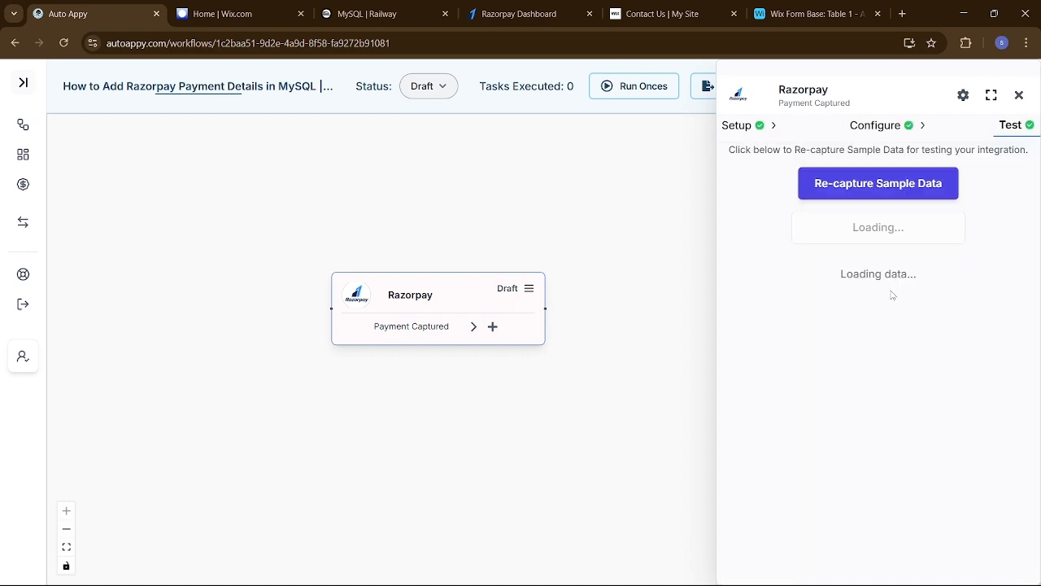
scroll(930, 455, down, 7)
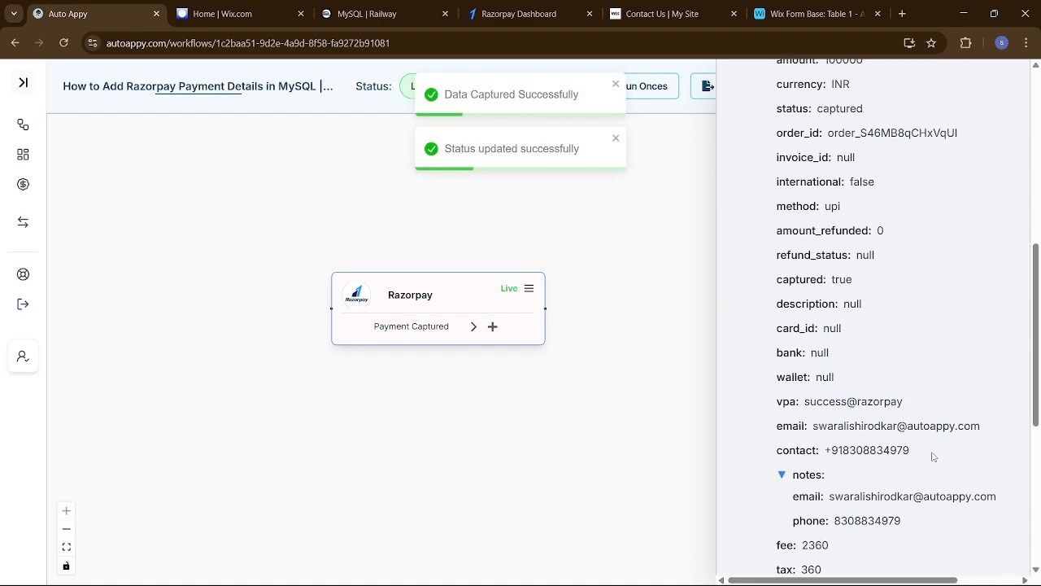
scroll(933, 456, down, 1)
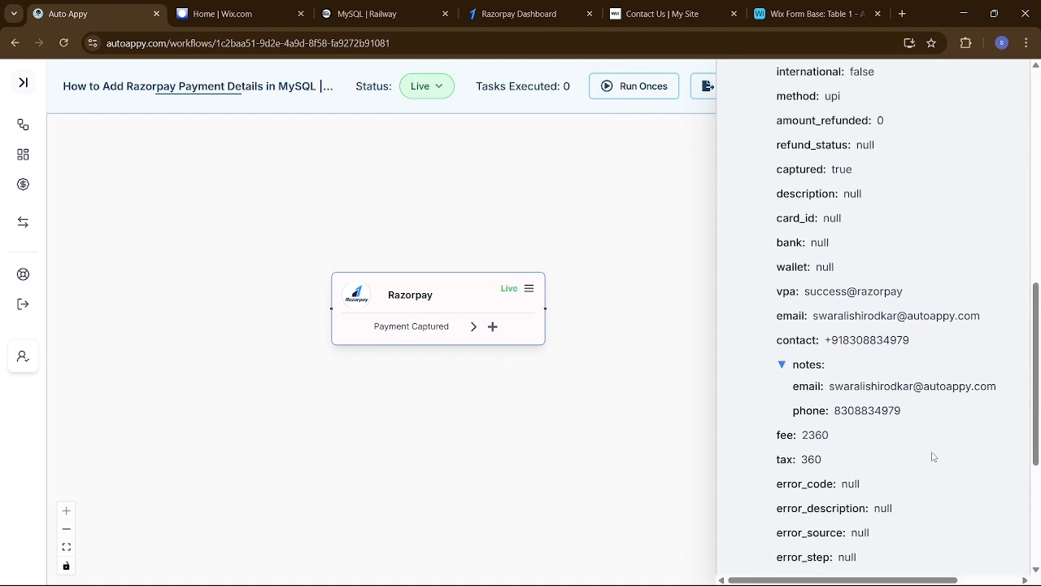
scroll(934, 456, up, 10)
scroll(919, 440, down, 2)
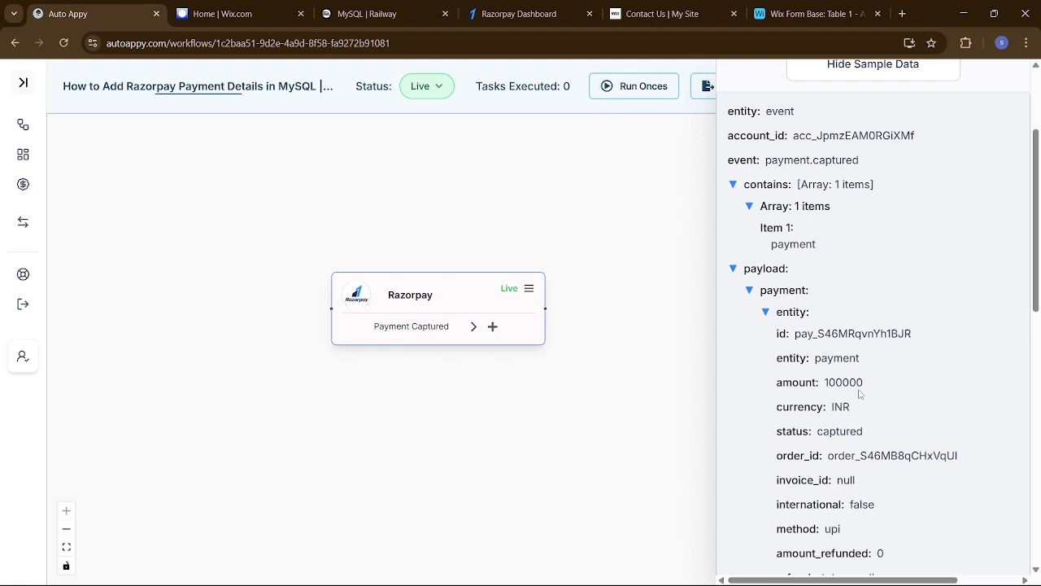
Step: Close the Razorpay trigger's settings and add a Number Formatter node after it with the Perform Math Operation action
scroll(860, 395, up, 2)
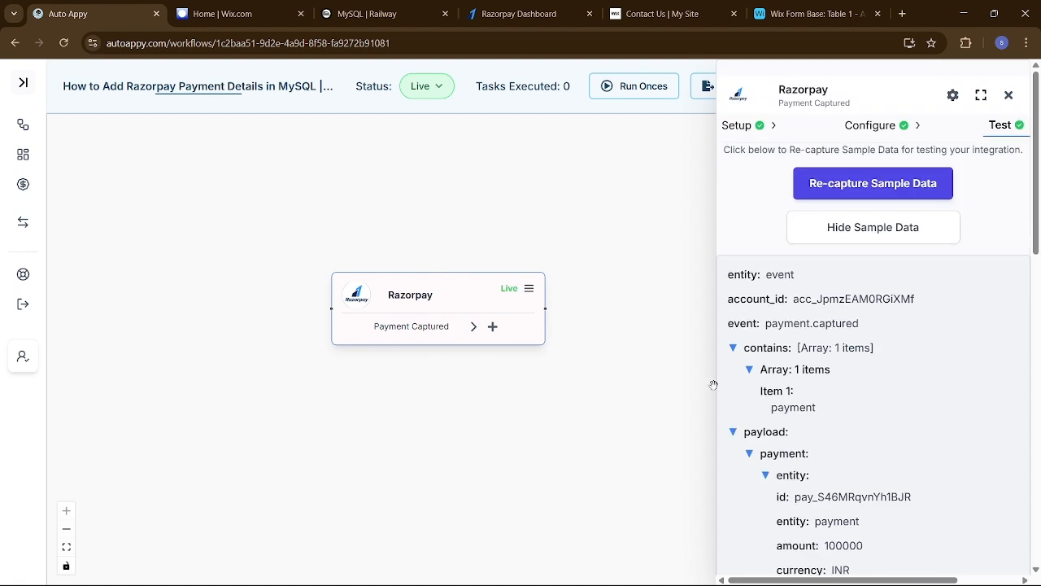
click(1009, 95)
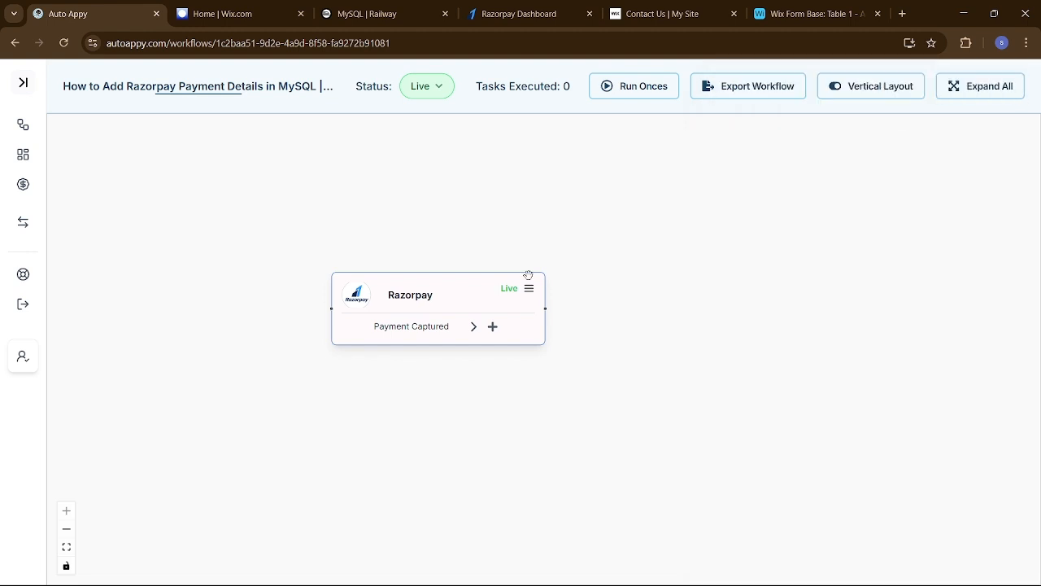
click(493, 327)
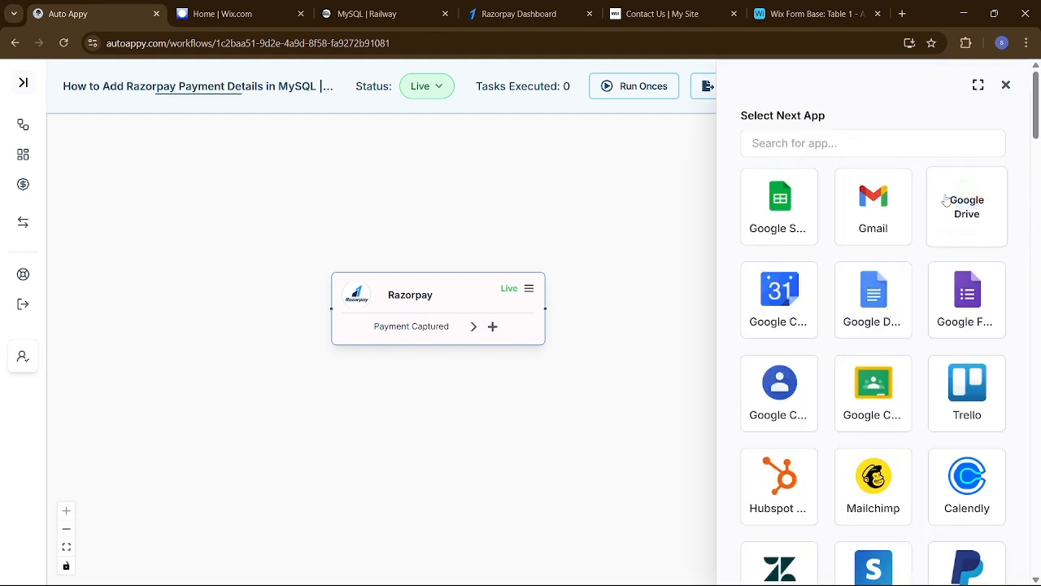
click(867, 148)
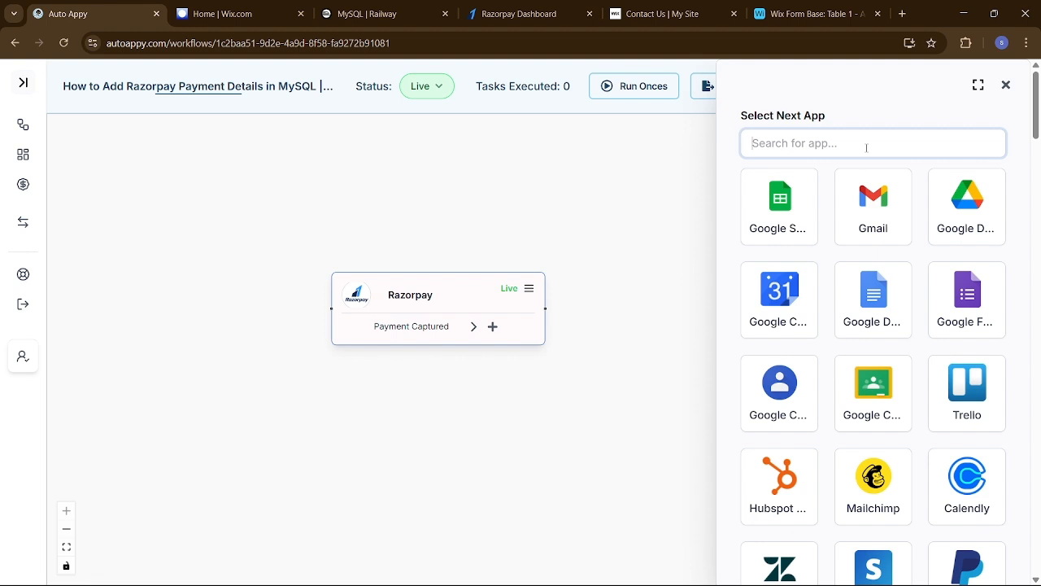
text(numb)
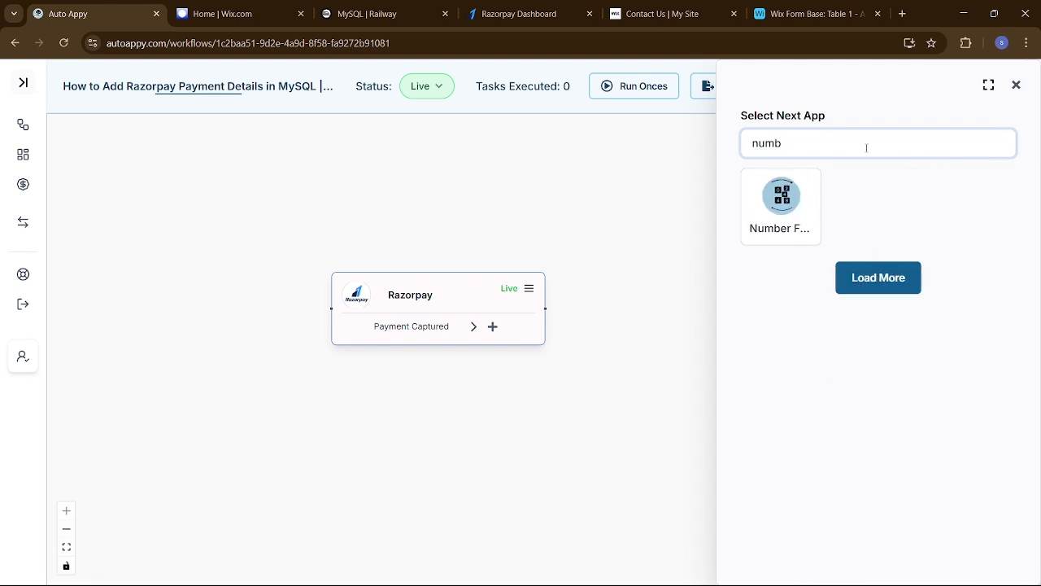
click(783, 205)
click(787, 214)
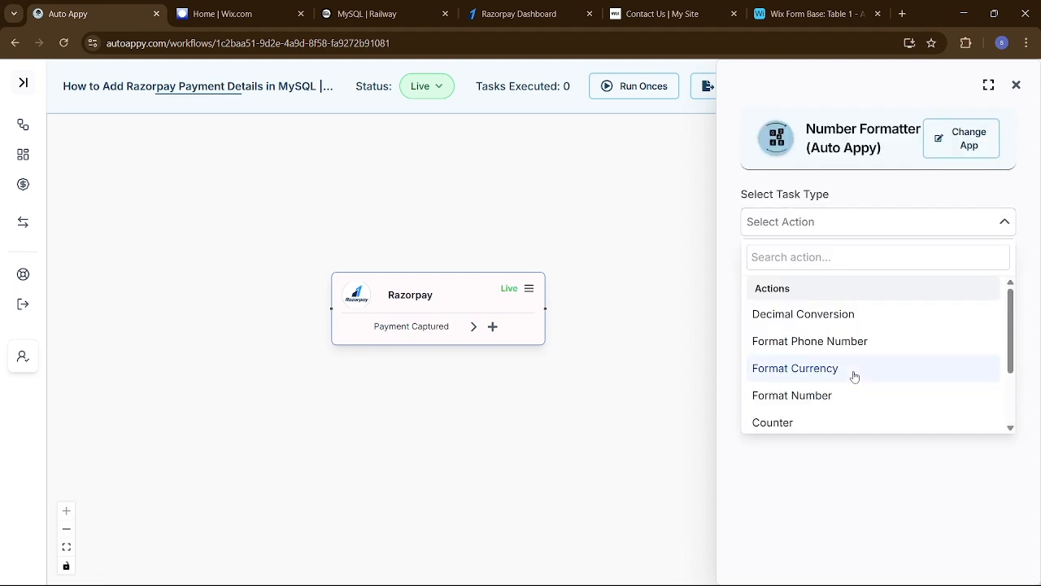
scroll(854, 376, down, 3)
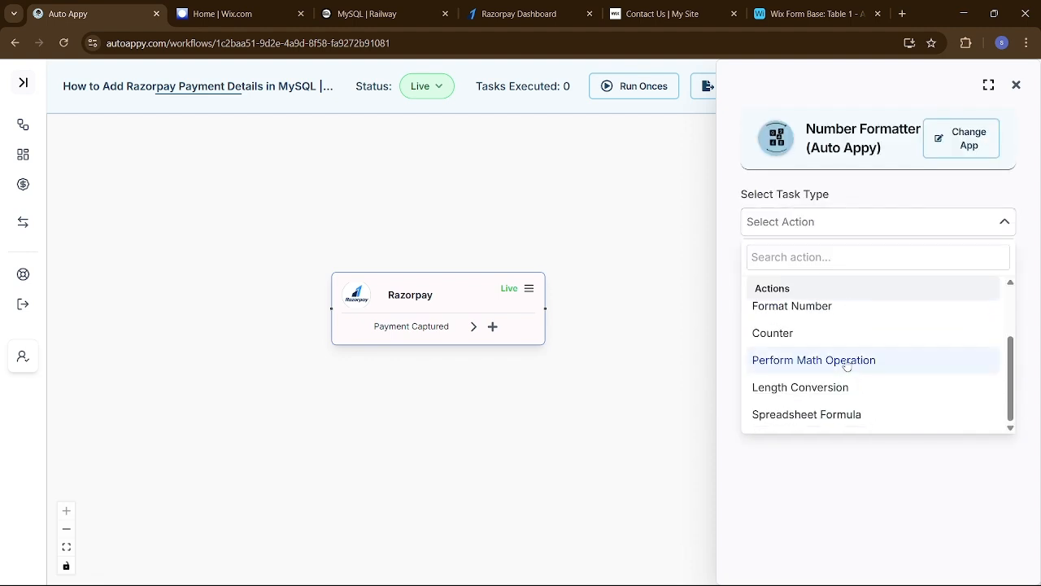
click(847, 363)
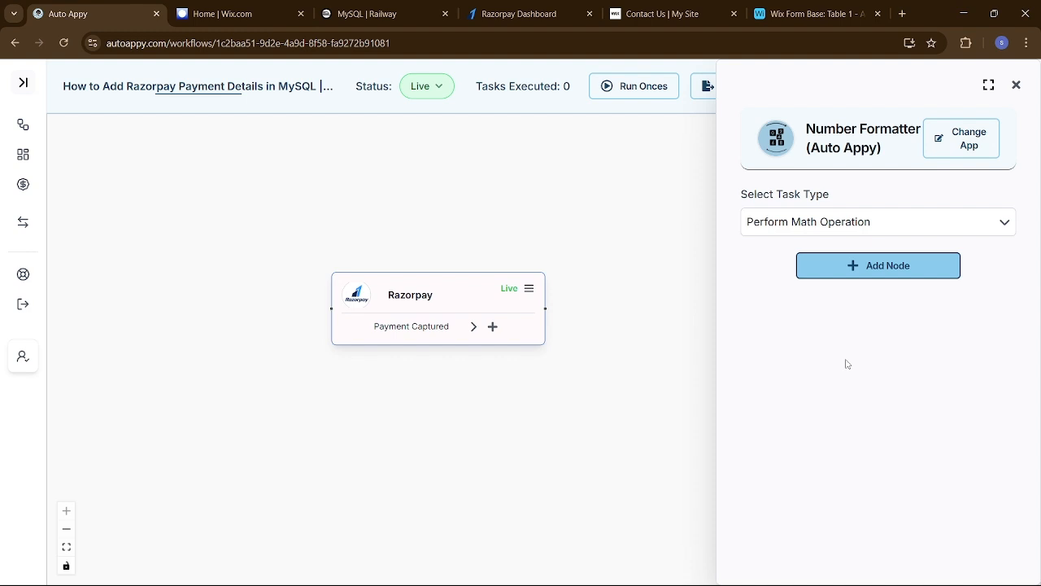
click(857, 270)
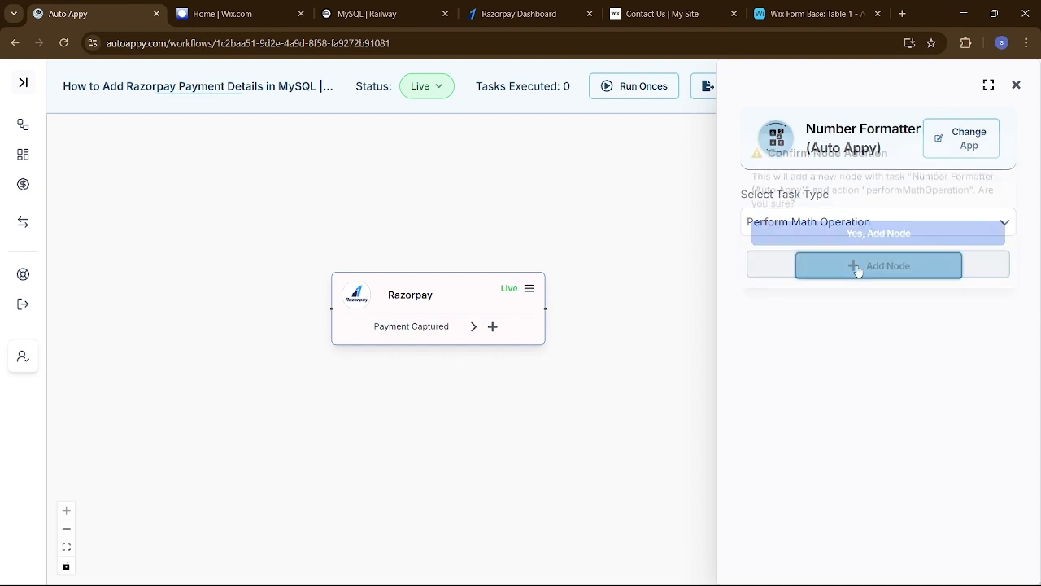
click(858, 225)
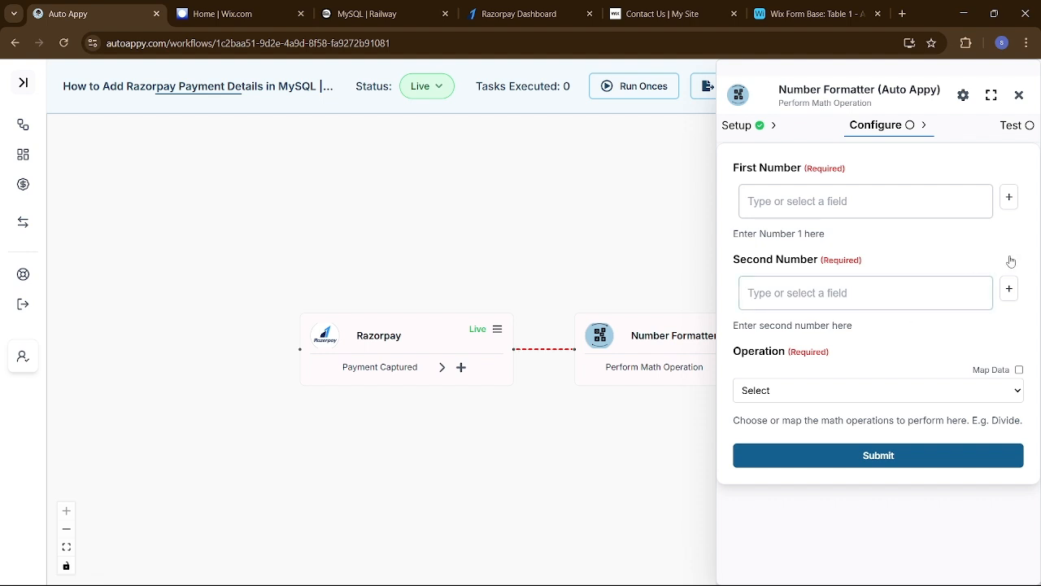
Step: Map the First Number of the math operation to Razorpay's Payload.payment.entity.amount field
click(1009, 198)
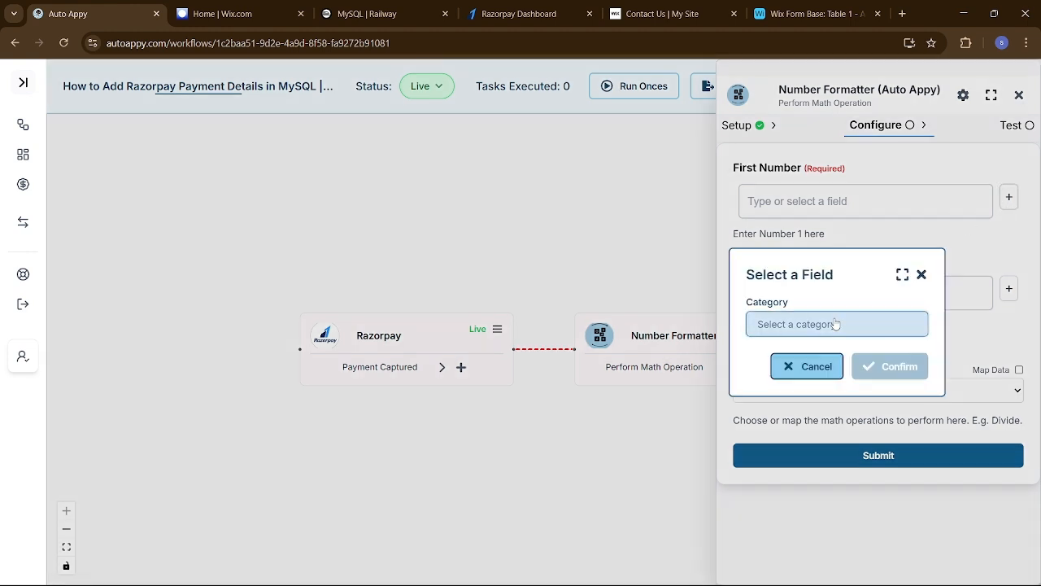
click(836, 324)
click(827, 353)
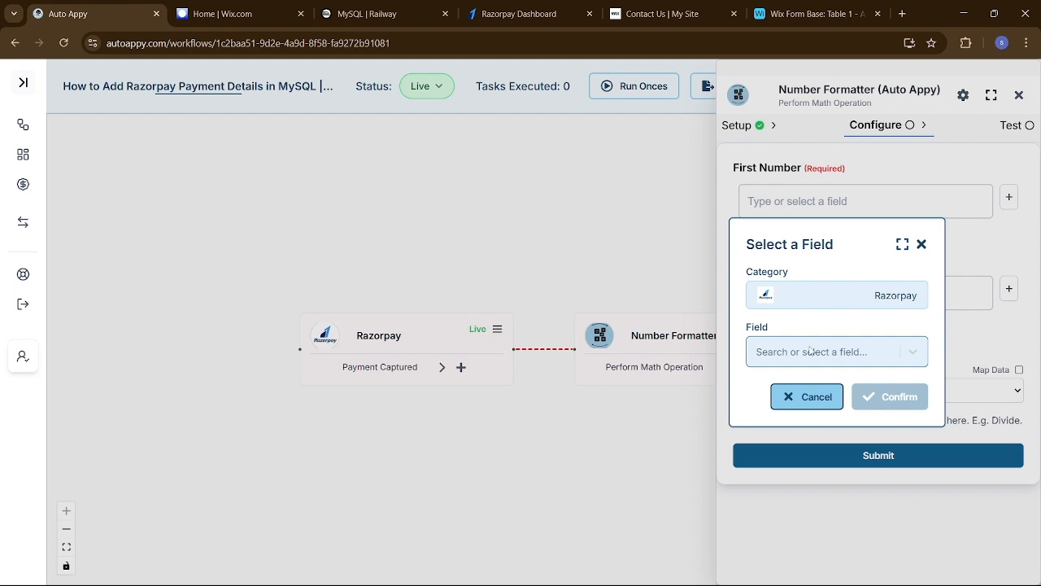
click(808, 352)
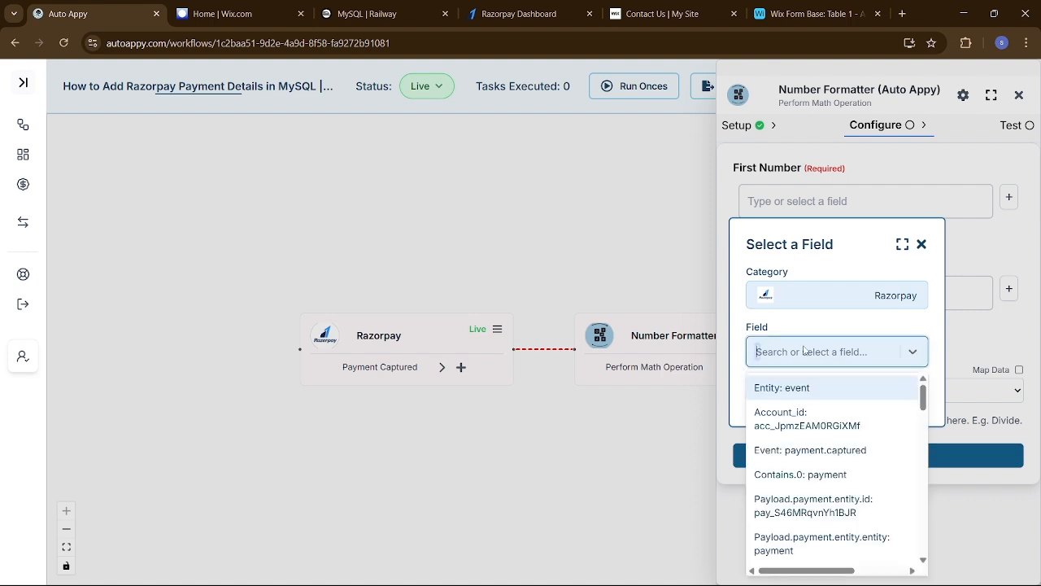
text(1000)
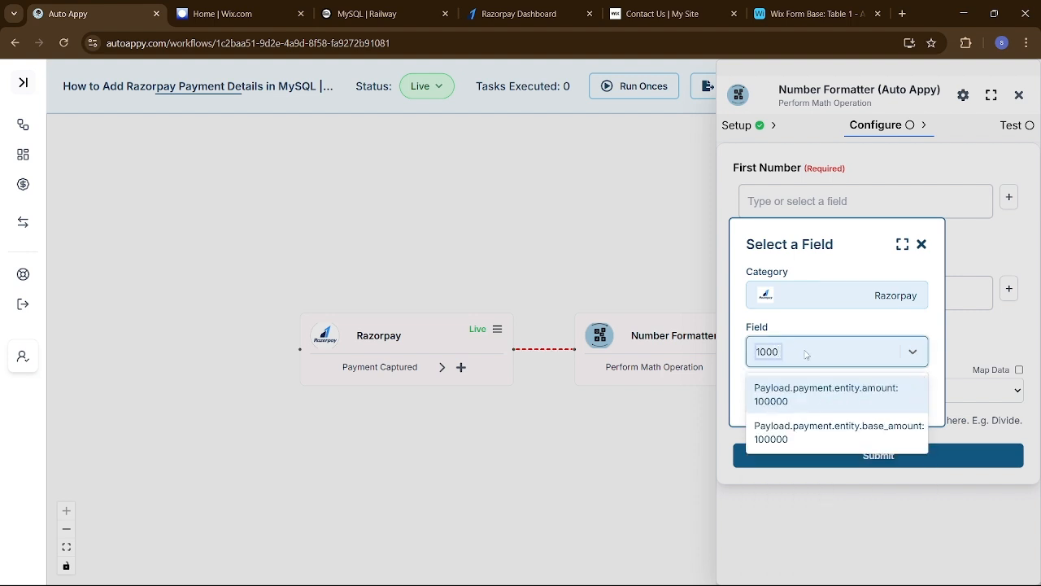
click(810, 404)
click(877, 403)
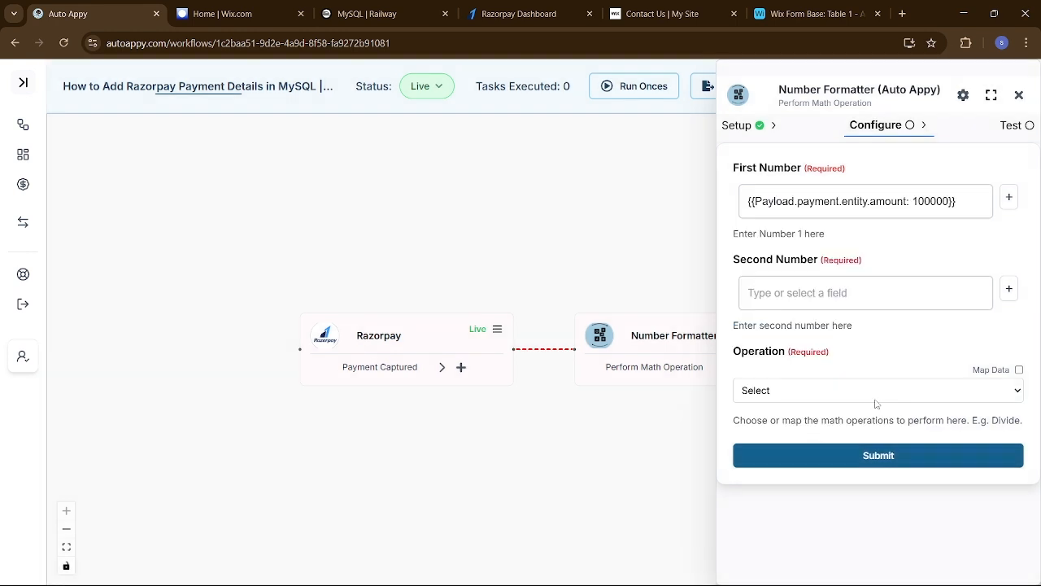
Step: Set the Second Number to 100, choose Division as the operation and submit the configuration
click(861, 290)
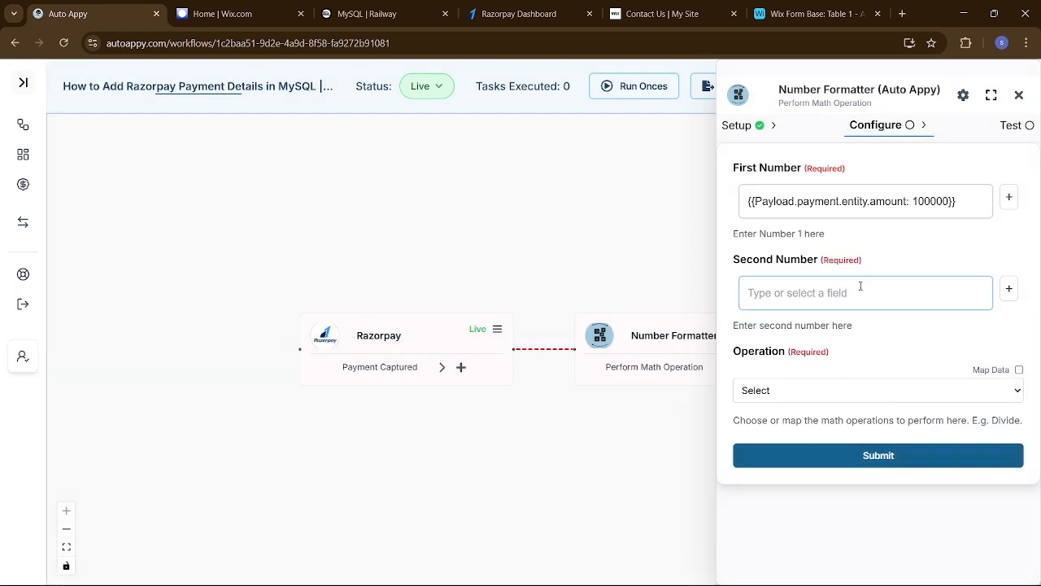
click(908, 304)
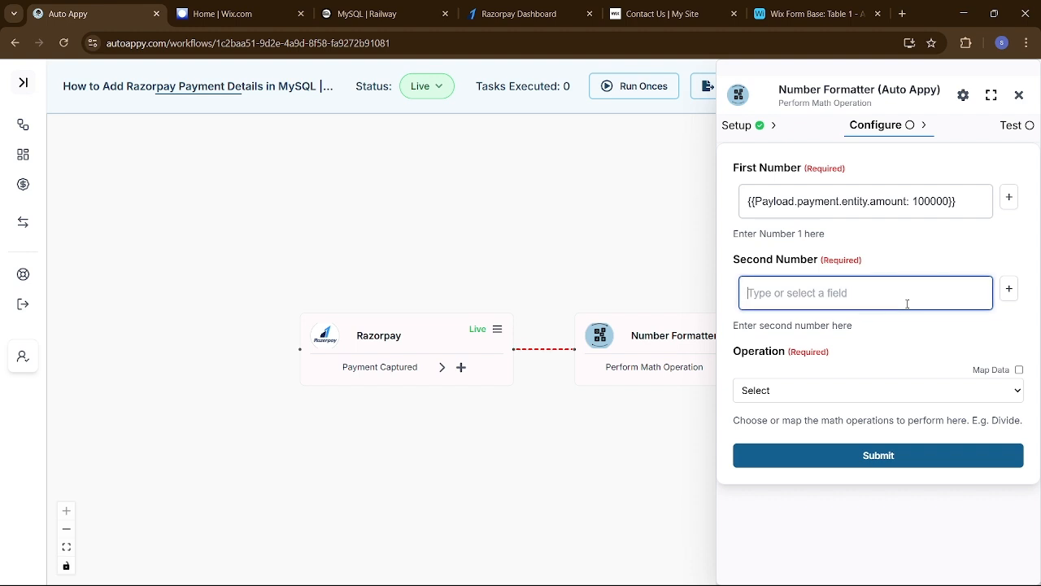
text(100)
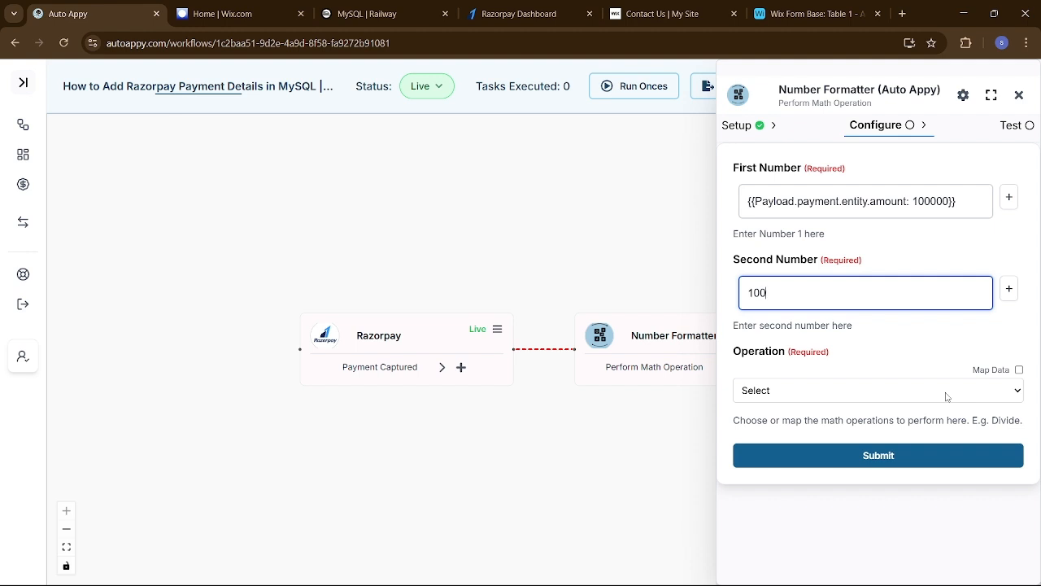
click(946, 393)
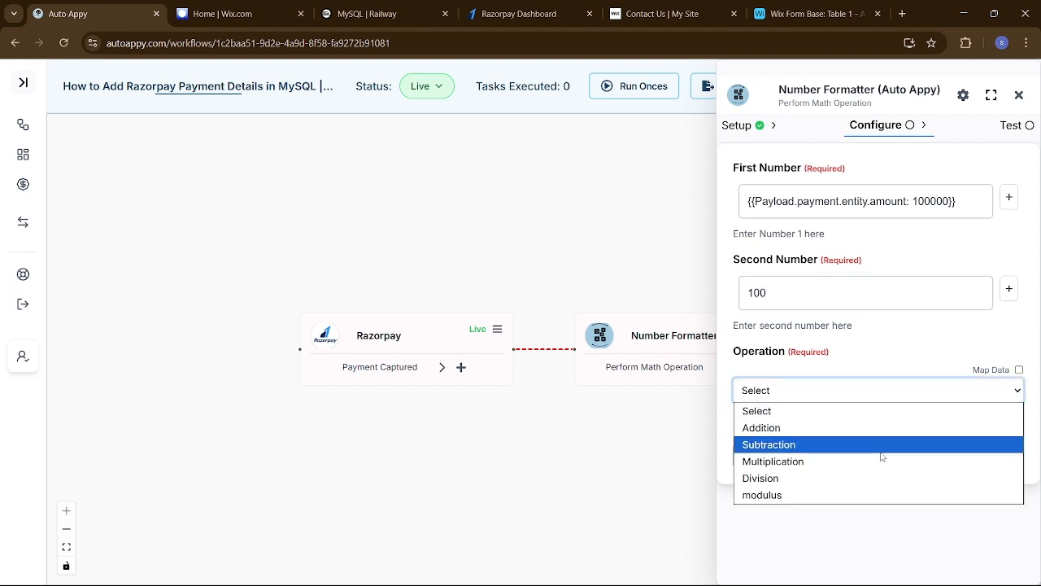
click(822, 479)
click(925, 460)
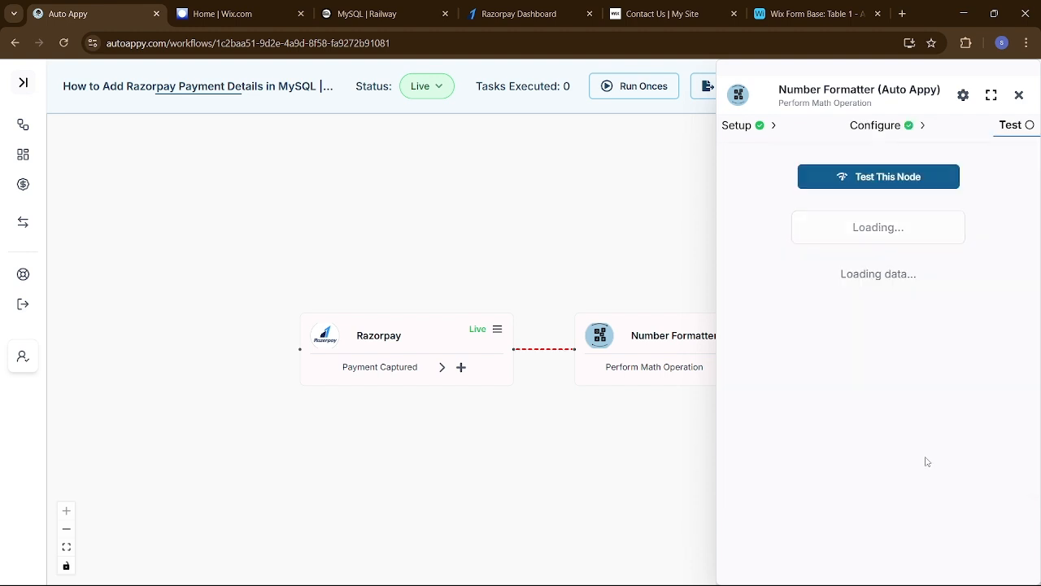
Step: Test the Number Formatter node, review its sample data and close its settings
click(885, 176)
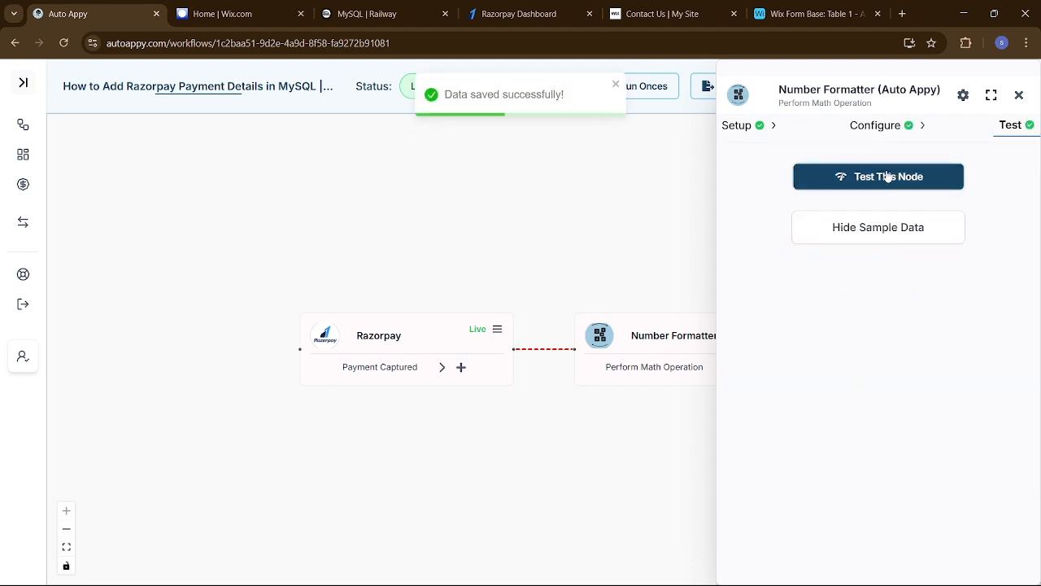
click(875, 230)
click(877, 233)
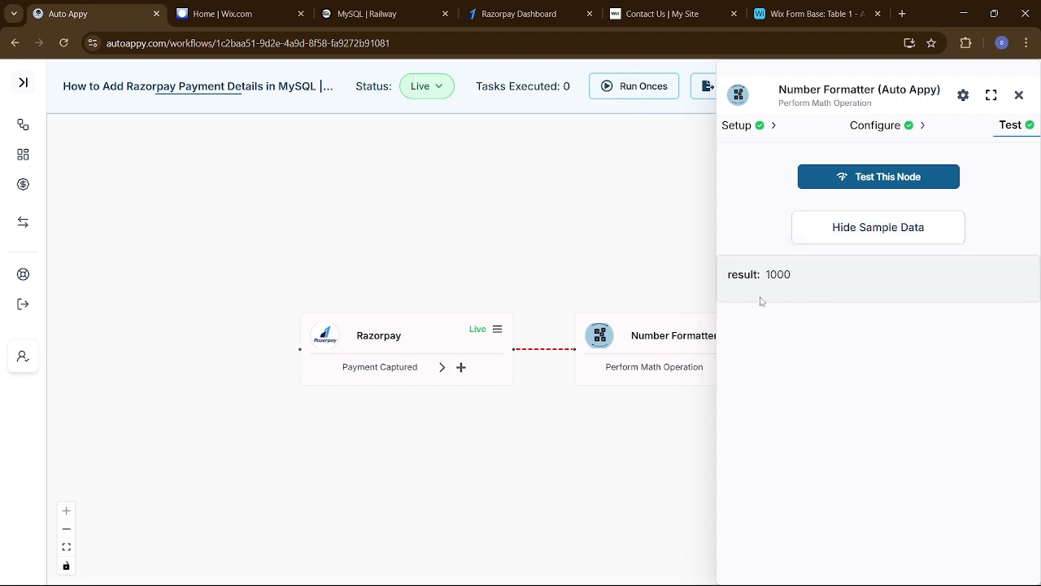
click(1019, 95)
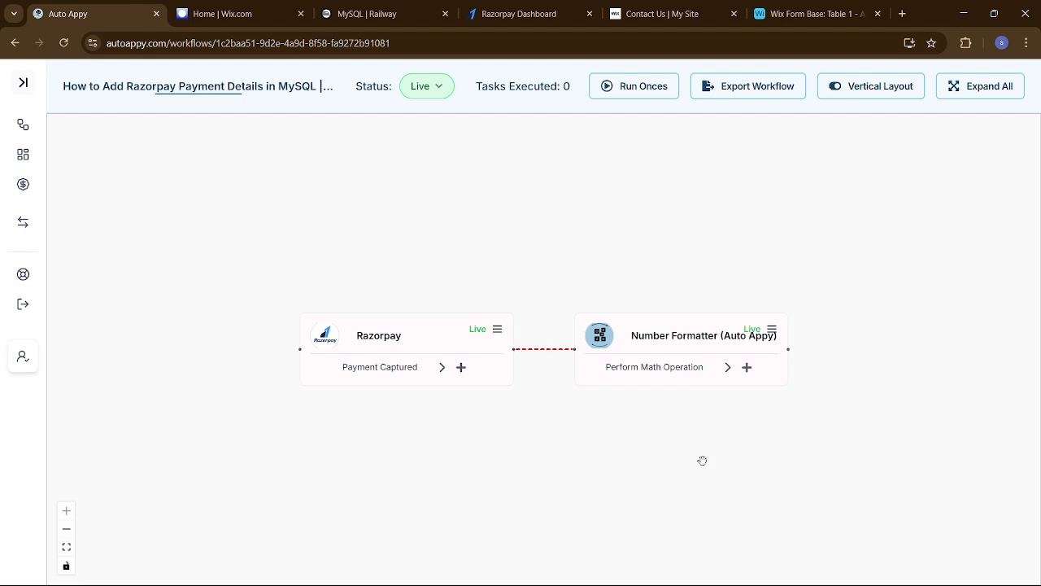
Step: Start adding a node after the Number Formatter and choose MySQL as its app
drag(704, 472, 562, 464)
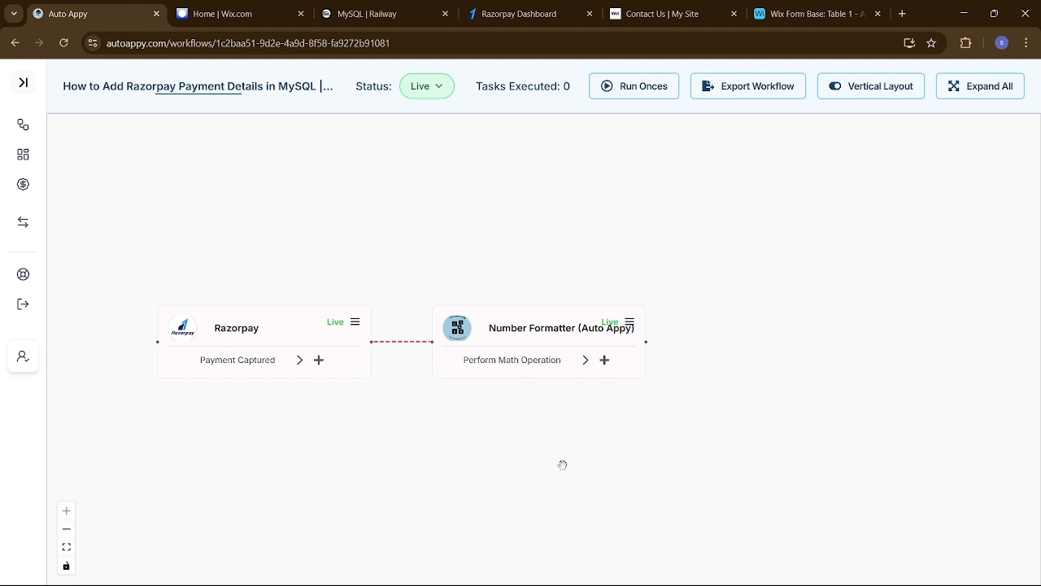
click(605, 359)
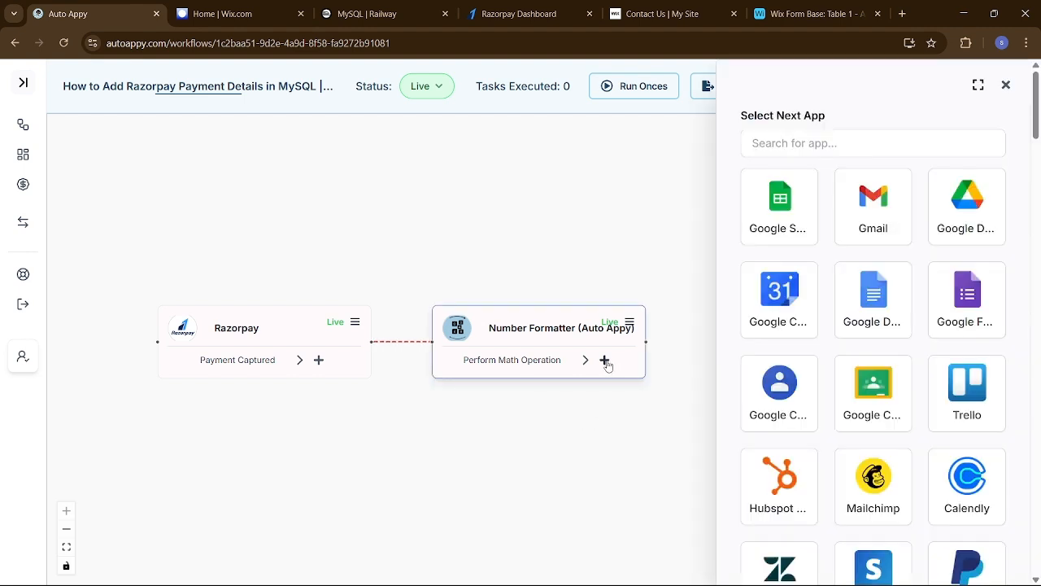
click(837, 140)
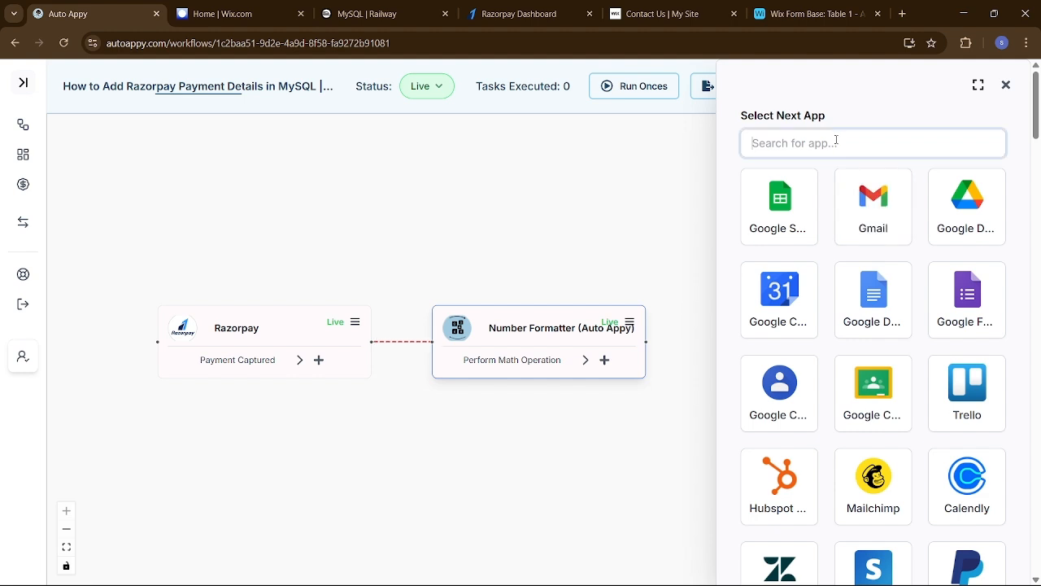
text(mysq)
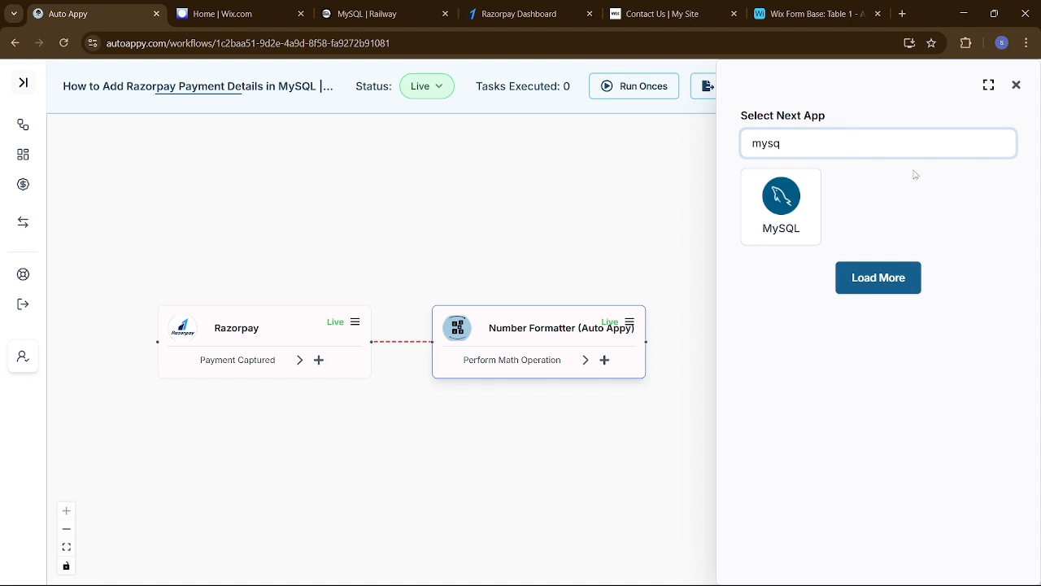
click(768, 214)
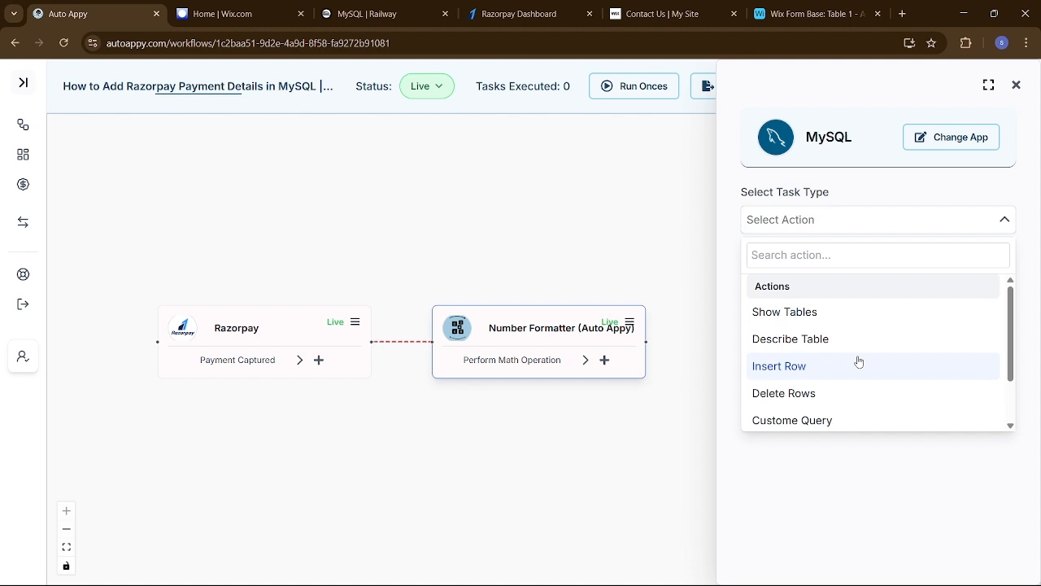
click(795, 254)
text(crea)
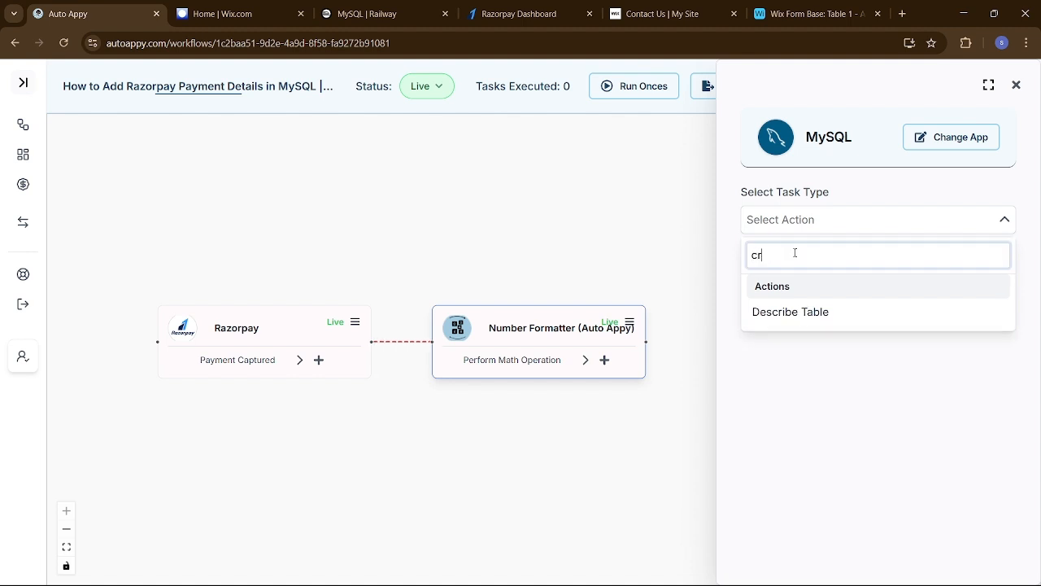
key(BackSpace)
key(BackSpace)
key(BackSpace)
key(BackSpace)
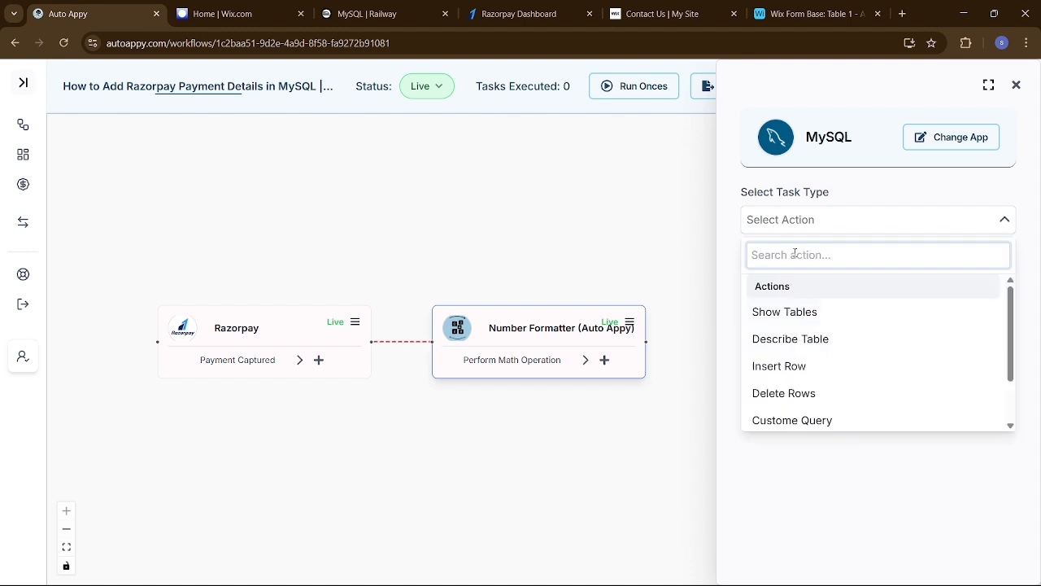
Step: Select Custome Query as the MySQL task type and add the node to the workflow
scroll(832, 388, down, 1)
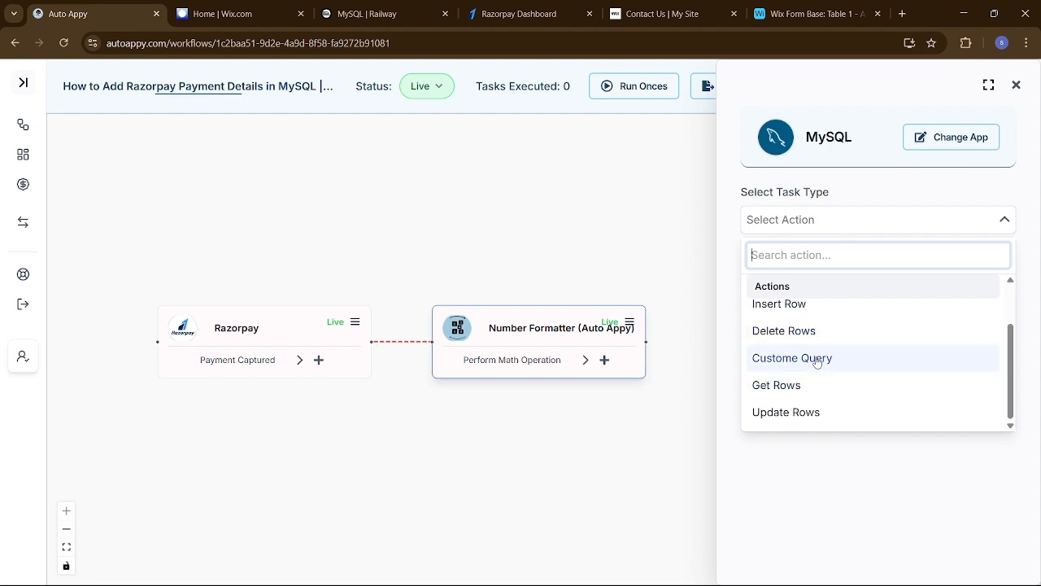
click(818, 359)
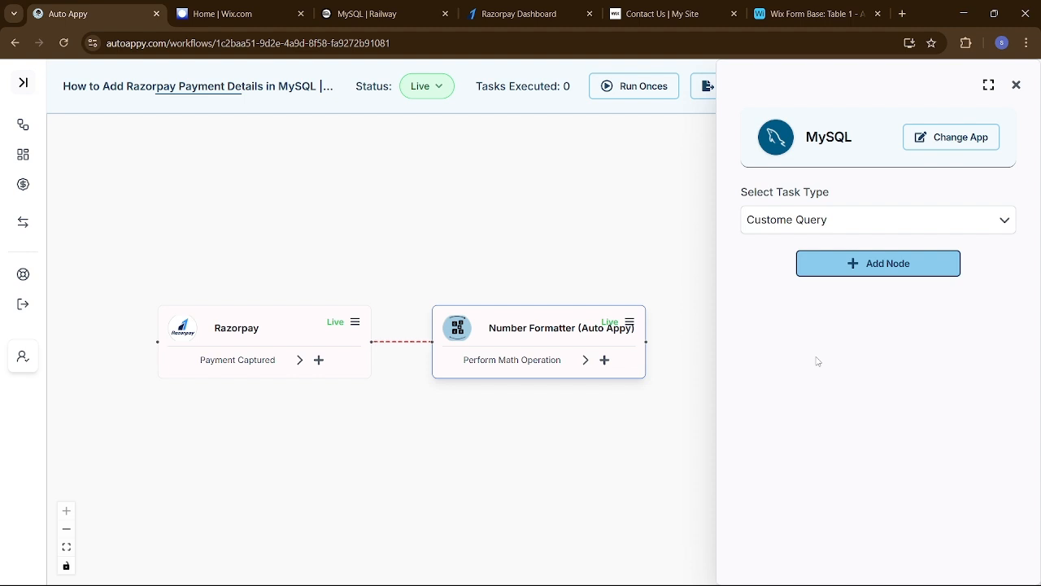
click(877, 266)
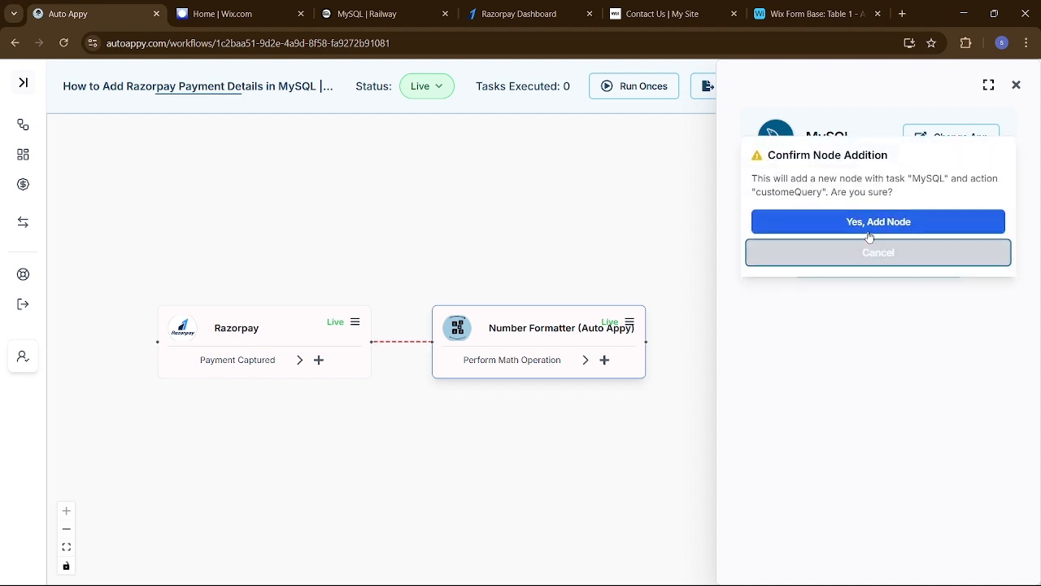
click(867, 227)
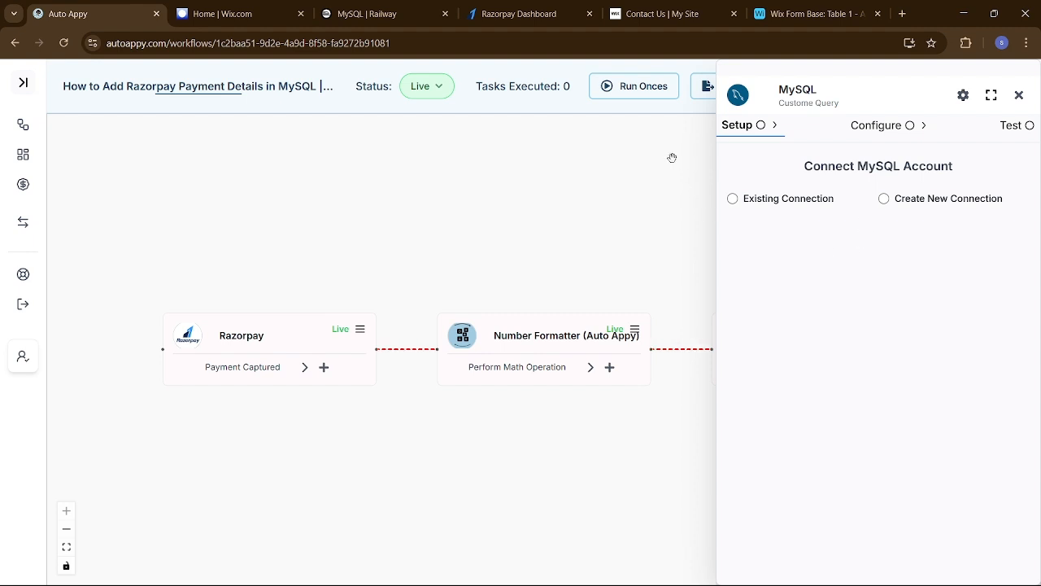
Step: Switch to Railway and examine the MySQL service's public networking address and its service variables
click(358, 10)
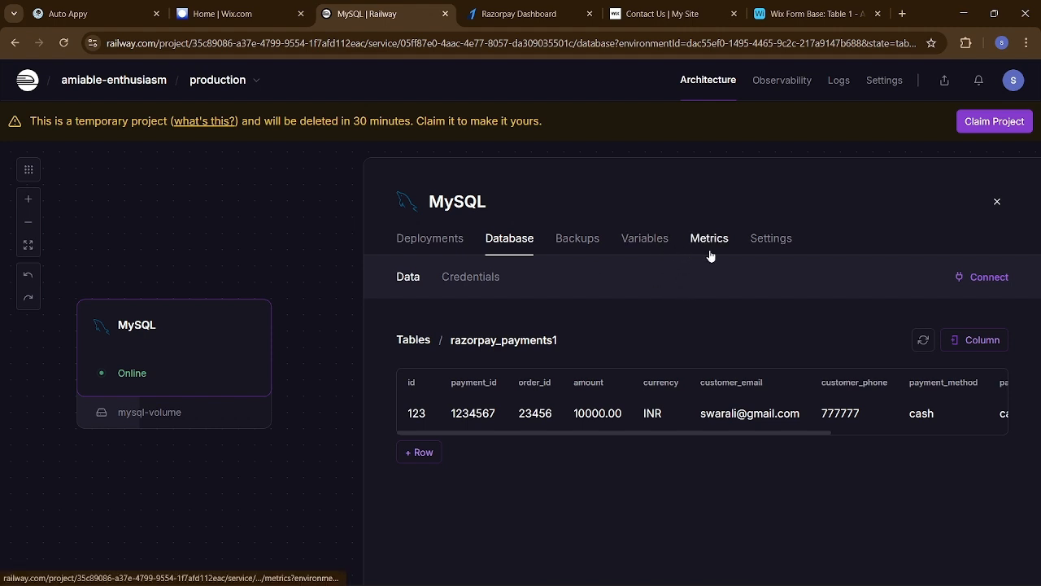
click(771, 238)
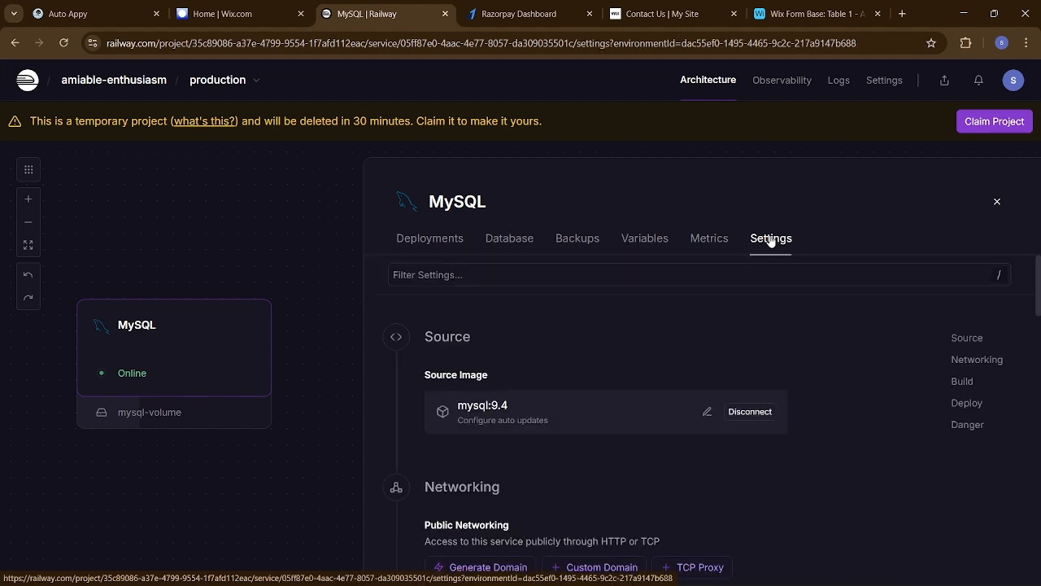
scroll(735, 384, down, 2)
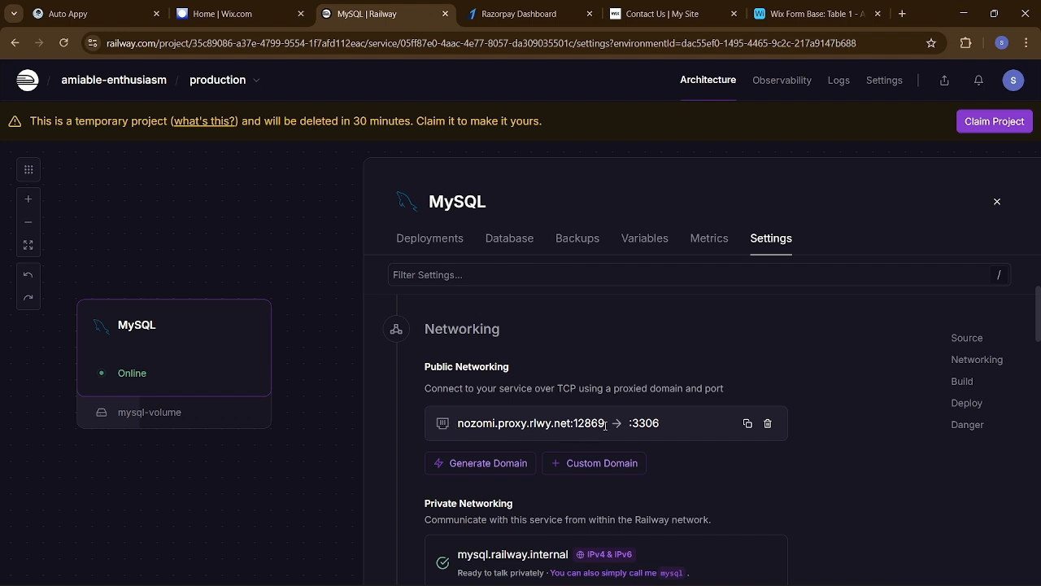
scroll(625, 379, up, 3)
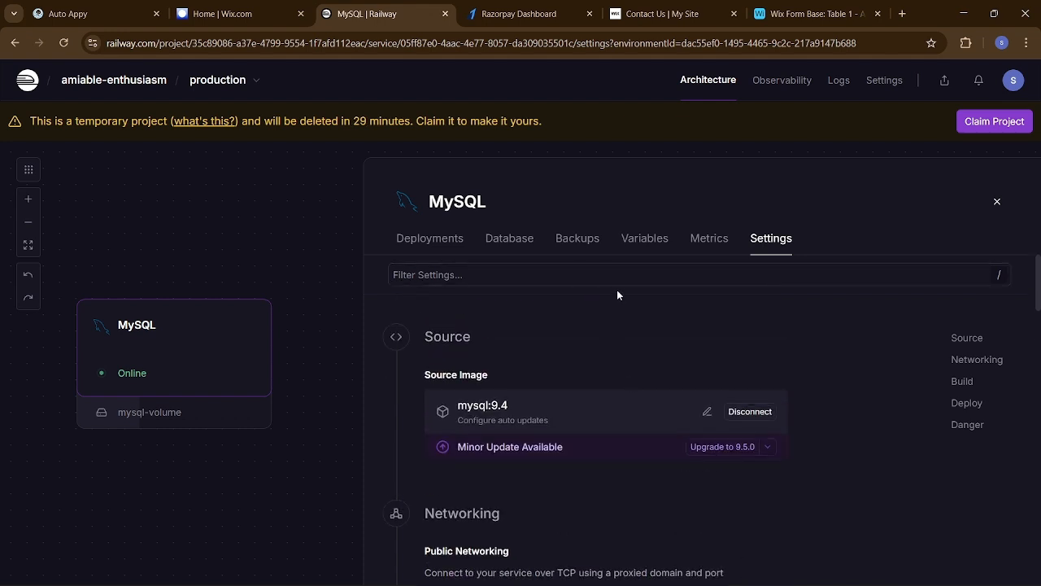
scroll(618, 365, down, 2)
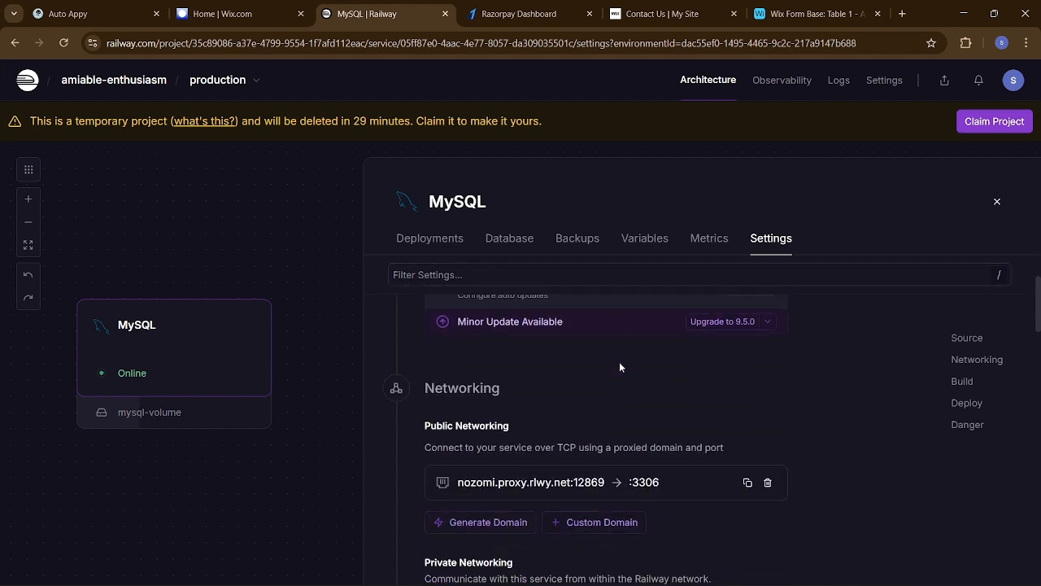
click(642, 249)
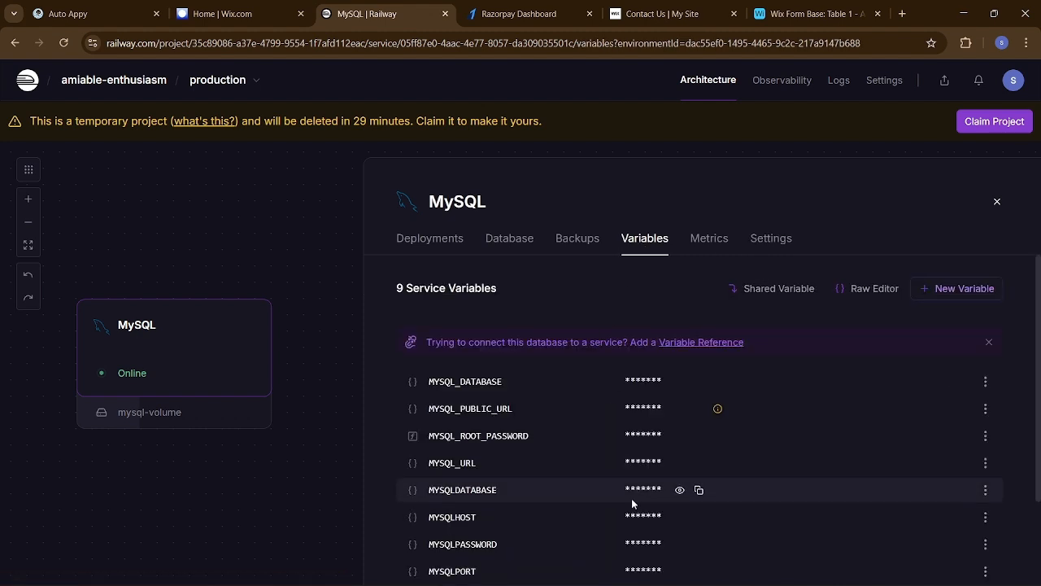
scroll(631, 498, down, 1)
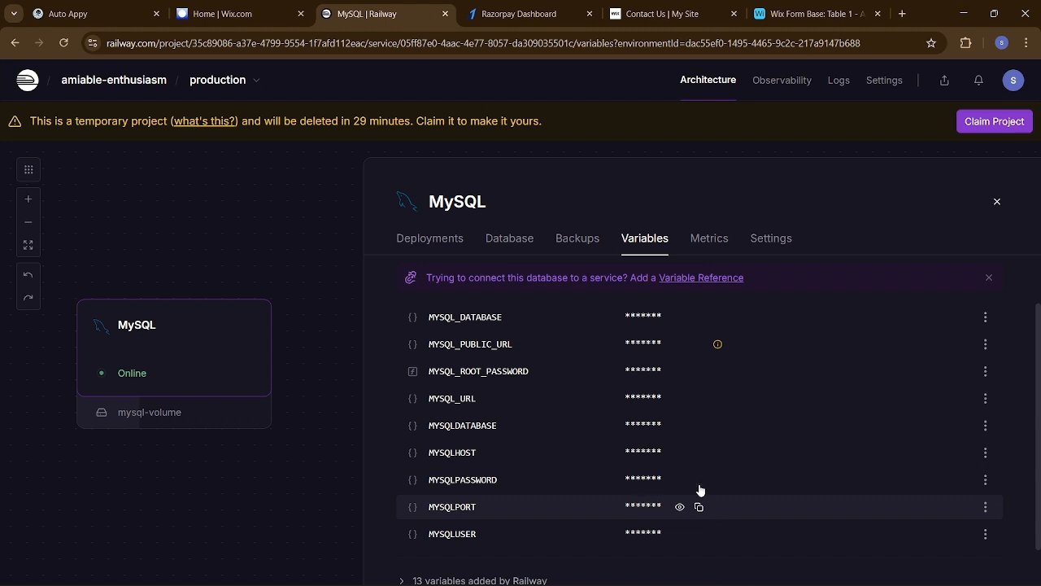
Step: Return to Auto Appy and start a new connection for the MySQL node with the database username root
click(81, 14)
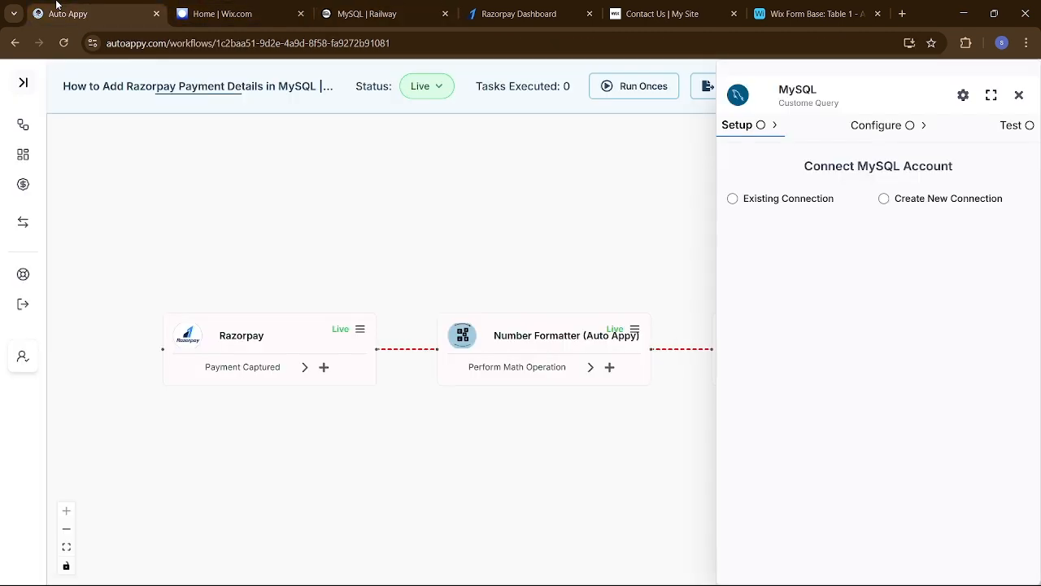
click(885, 200)
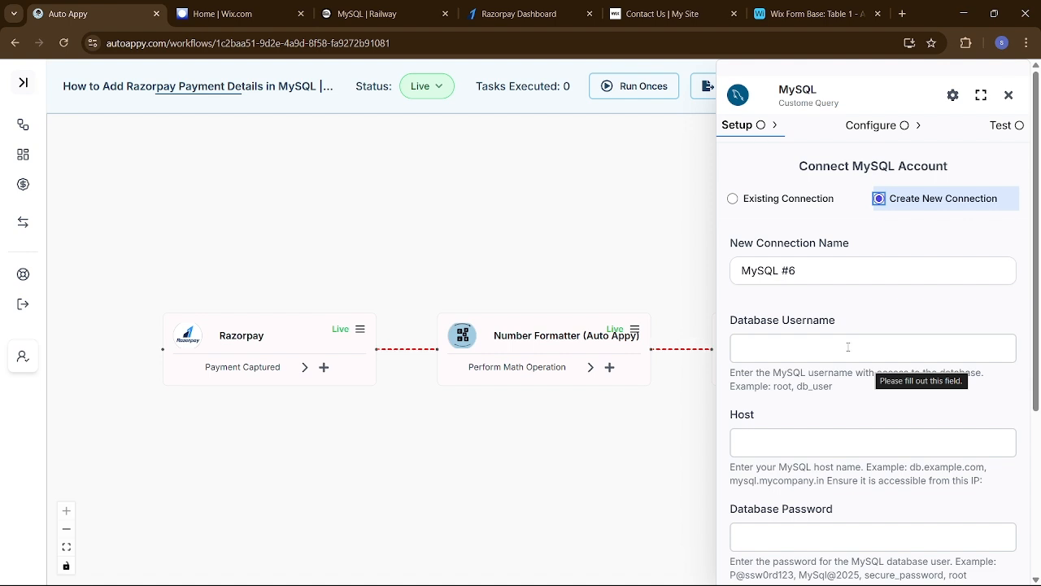
click(829, 347)
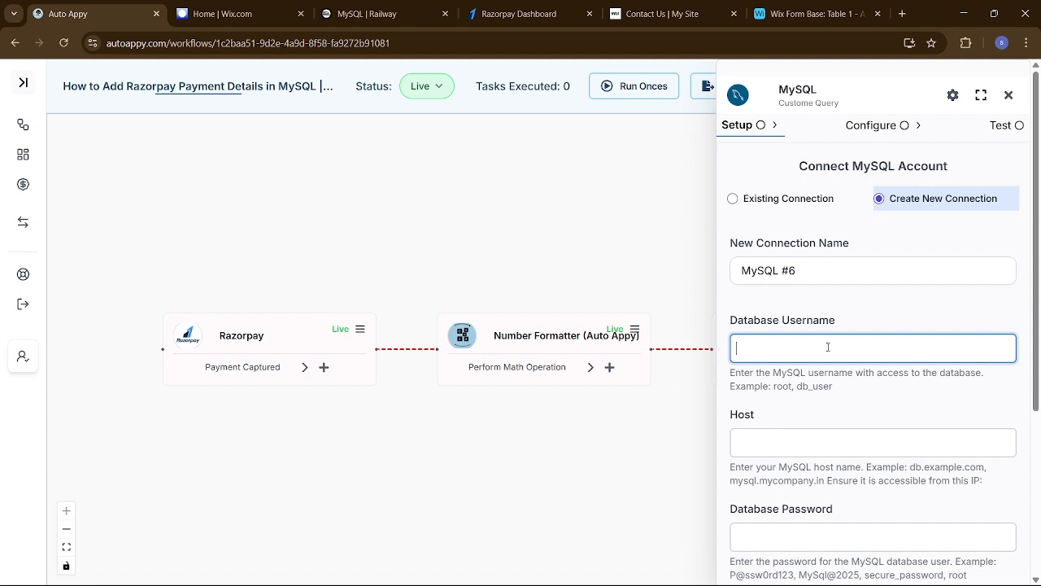
text(root)
Step: Copy the public host nozomi.proxy.rlwy.net, without its port, from Railway's MySQL networking settings into the connection's Host in Auto Appy
click(824, 439)
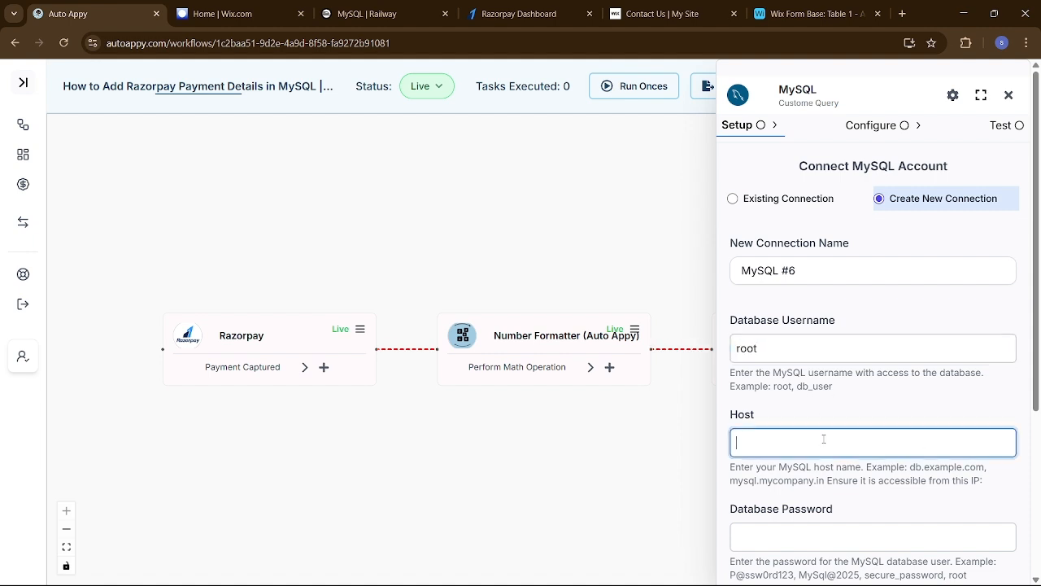
click(383, 8)
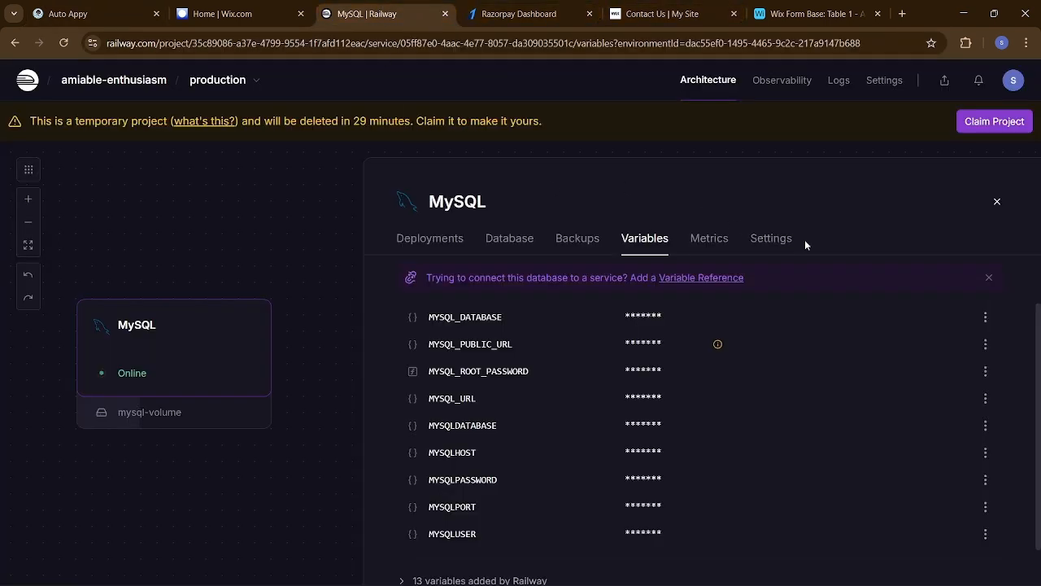
click(775, 244)
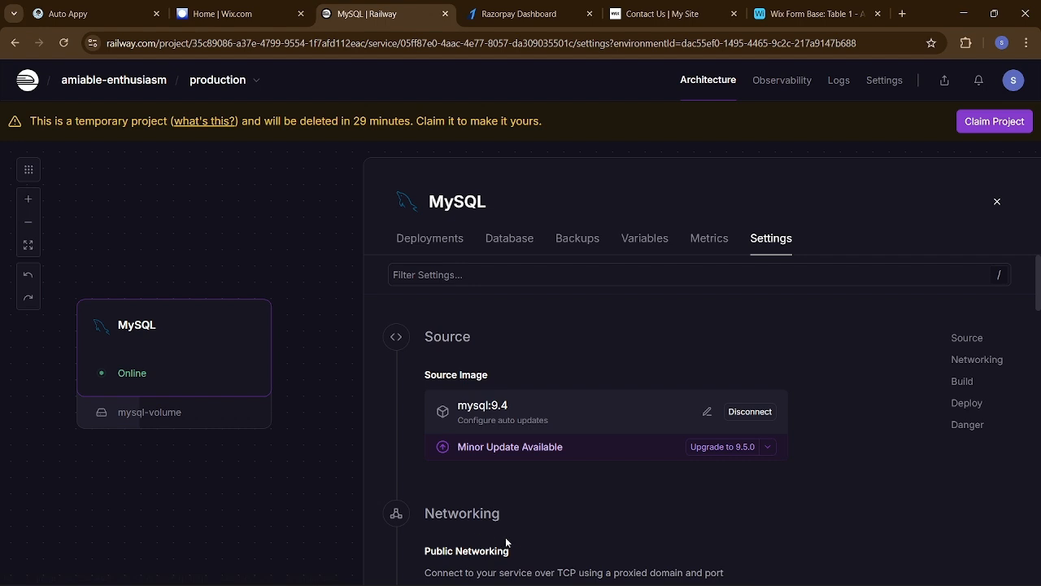
scroll(506, 542, down, 2)
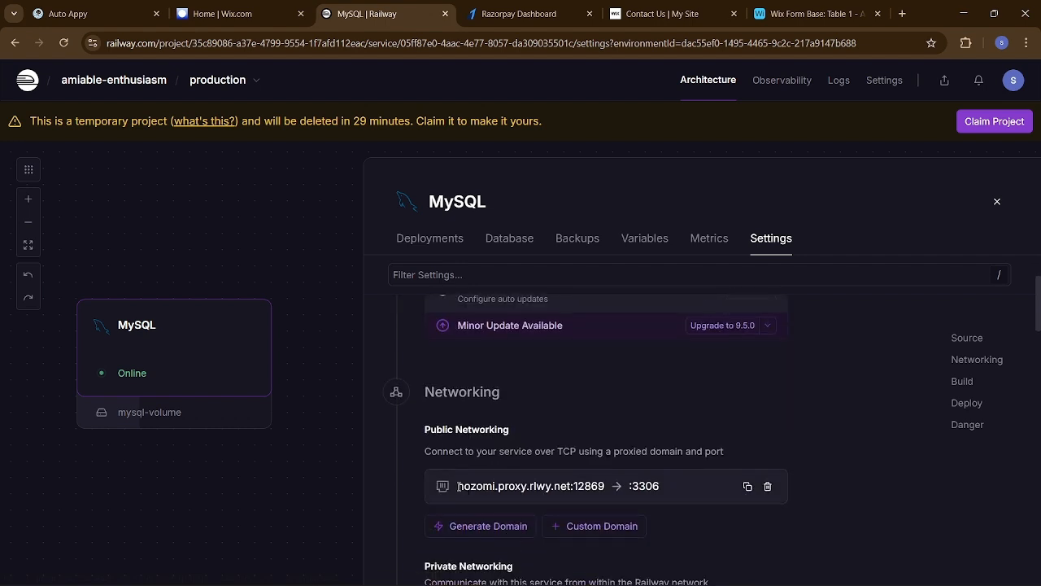
drag(459, 486, 570, 486)
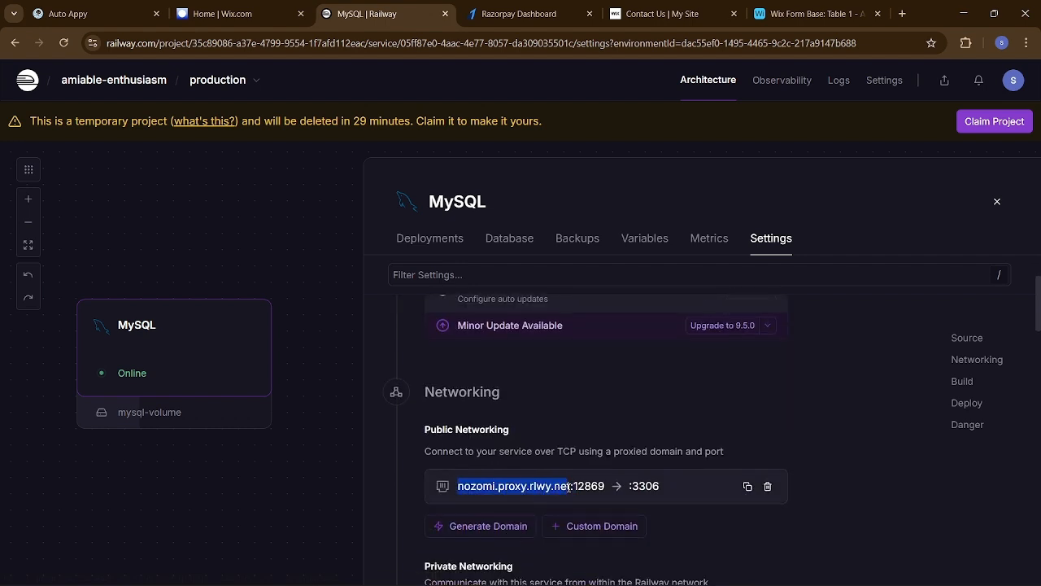
key(shift+Right)
key(ctrl+c)
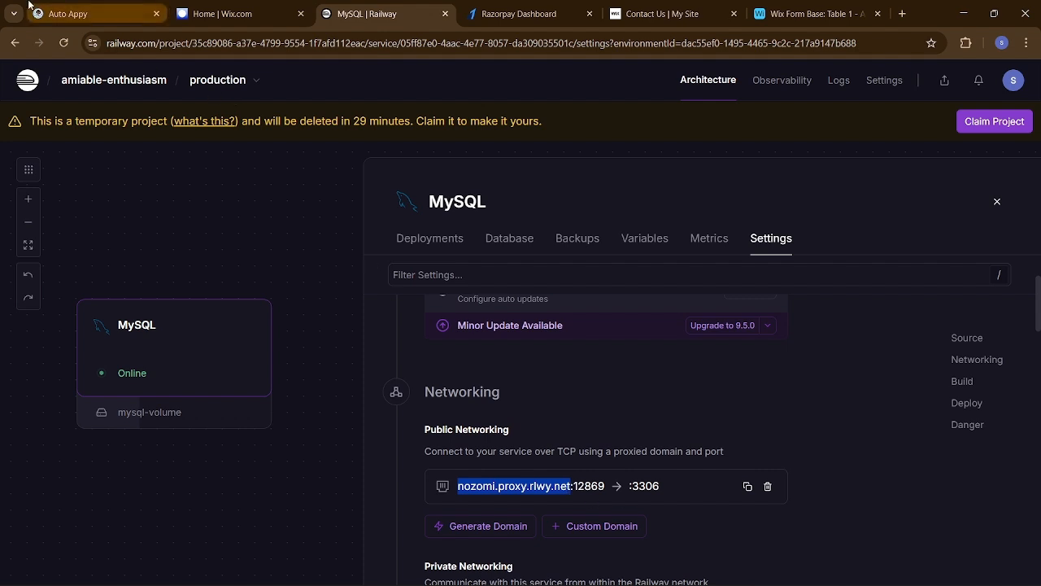
click(69, 14)
key(ctrl+v)
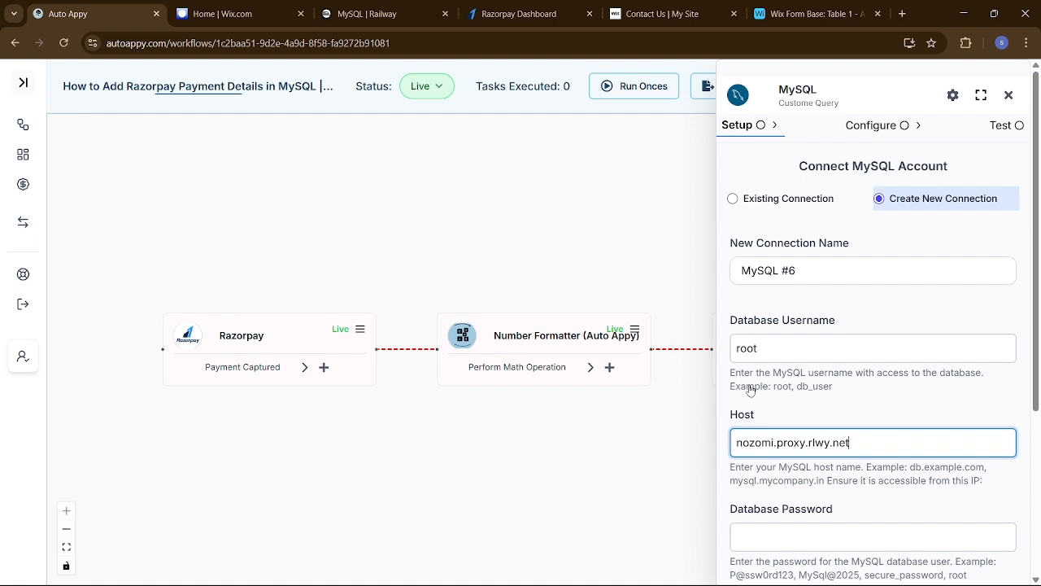
Step: Copy the MYSQLPASSWORD variable from Railway and paste it as the connection's Database Password in Auto Appy
scroll(913, 482, down, 2)
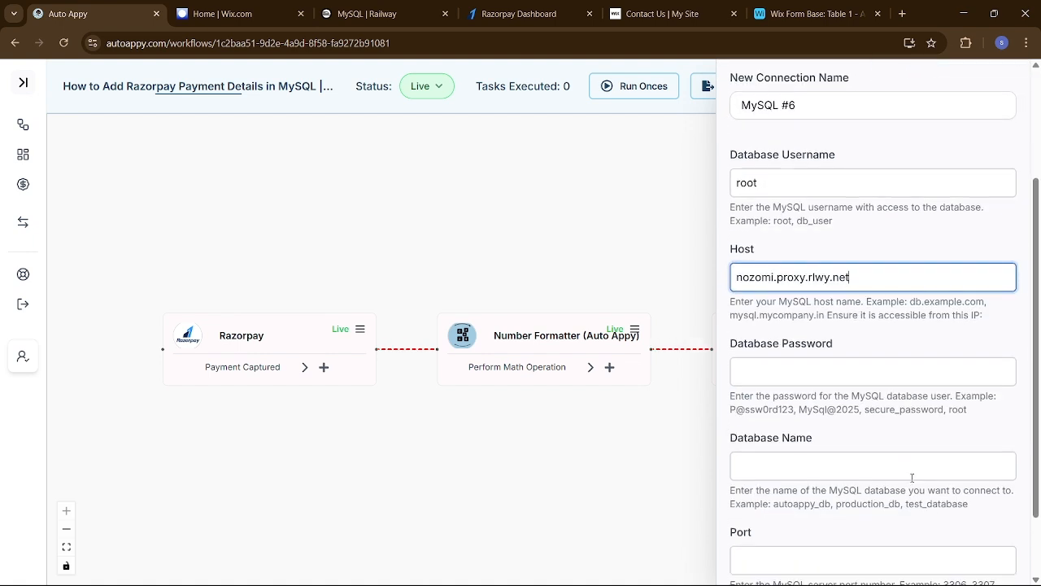
scroll(913, 483, down, 1)
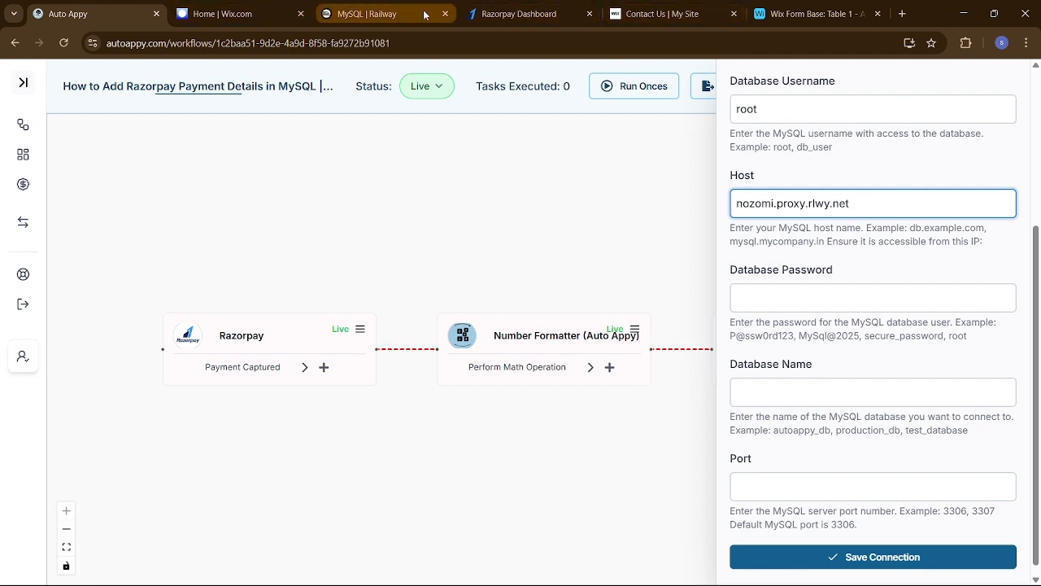
click(399, 14)
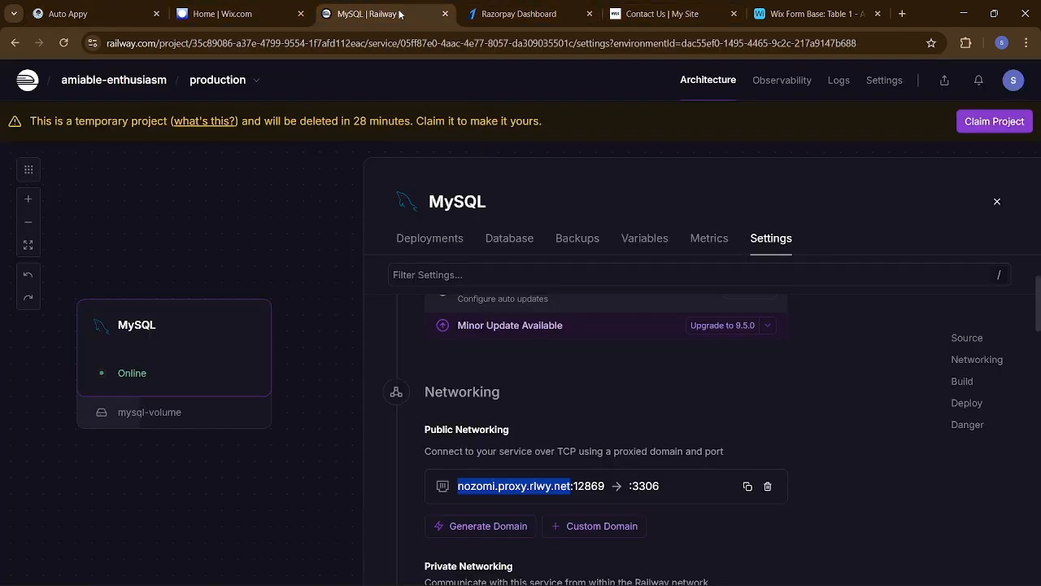
click(645, 238)
scroll(688, 415, down, 2)
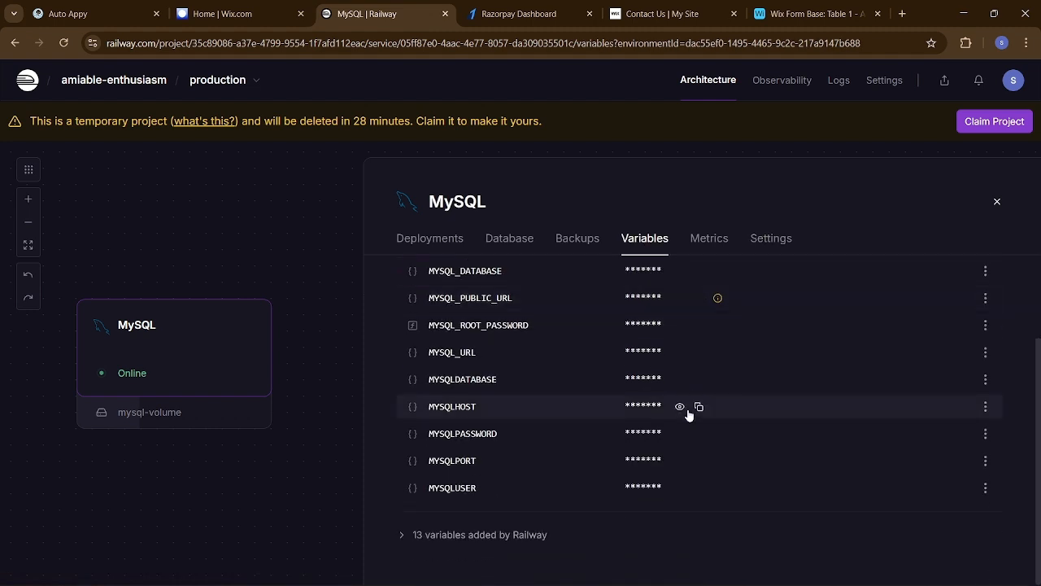
scroll(688, 415, up, 1)
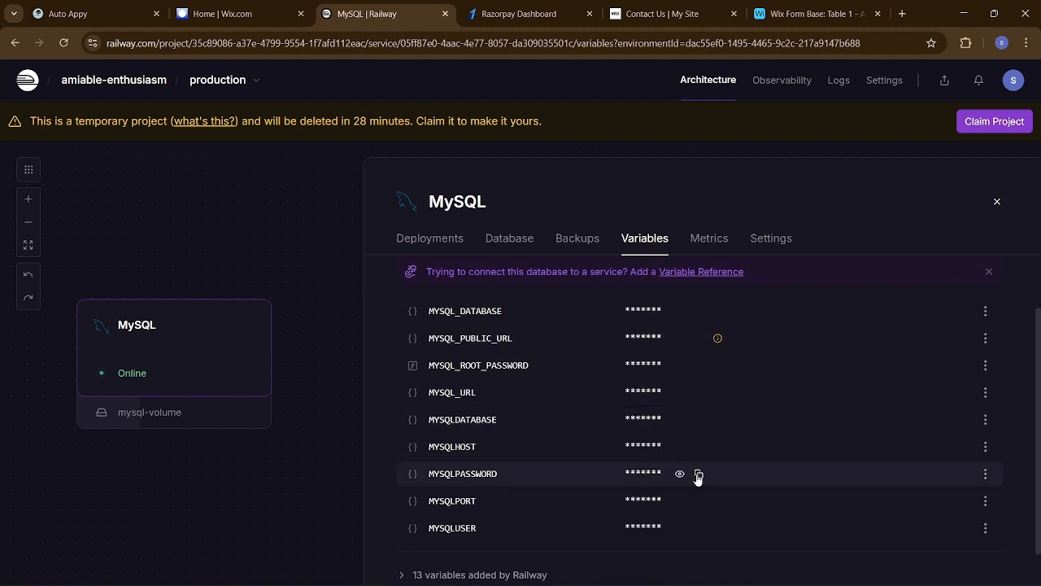
click(698, 475)
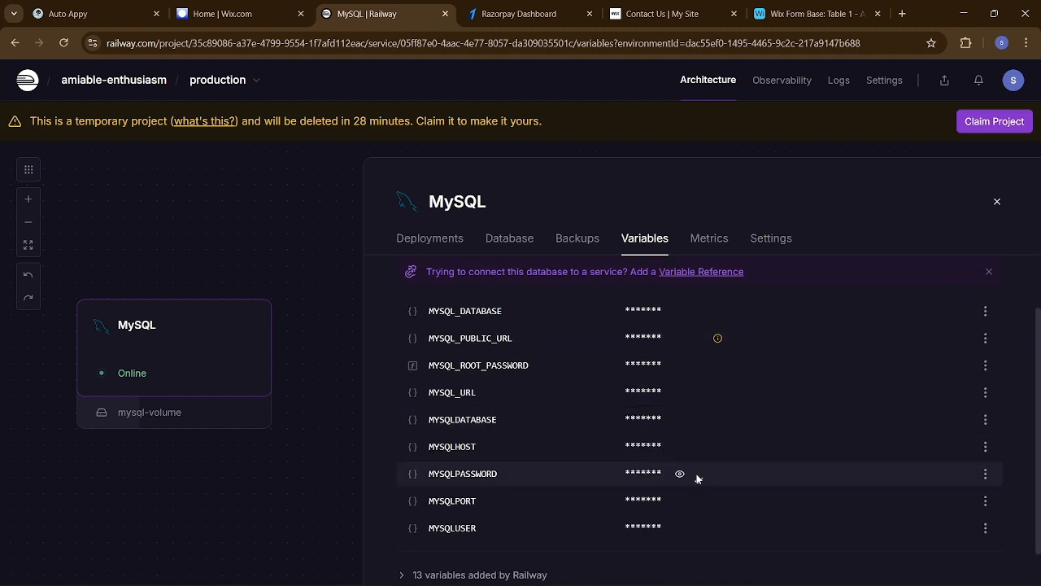
click(112, 13)
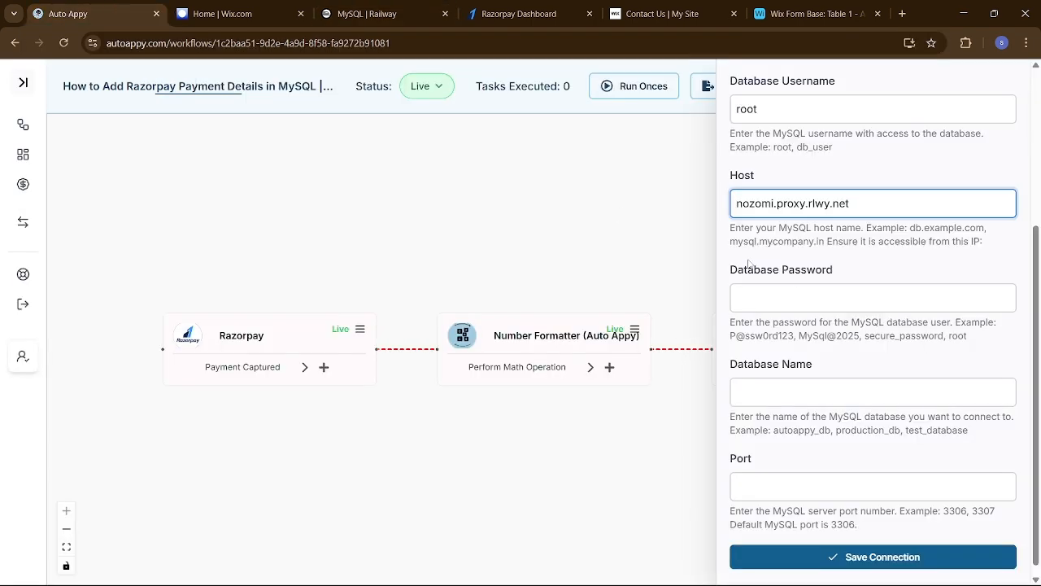
click(814, 298)
key(ctrl+v)
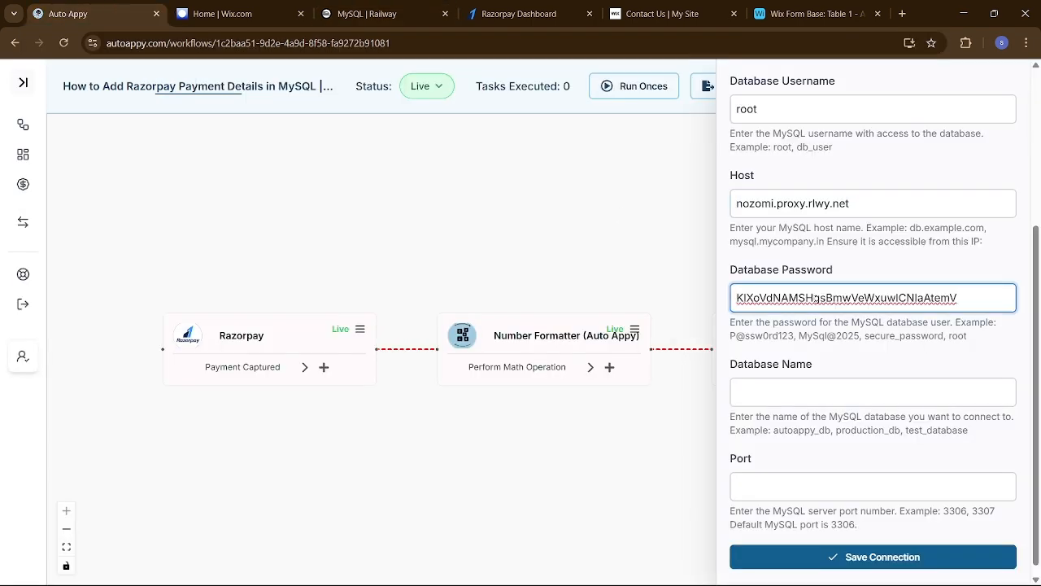
Step: Look at the Railway variables again, return to Auto Appy and set the connection's Database Name to razorpay_DB3
click(376, 5)
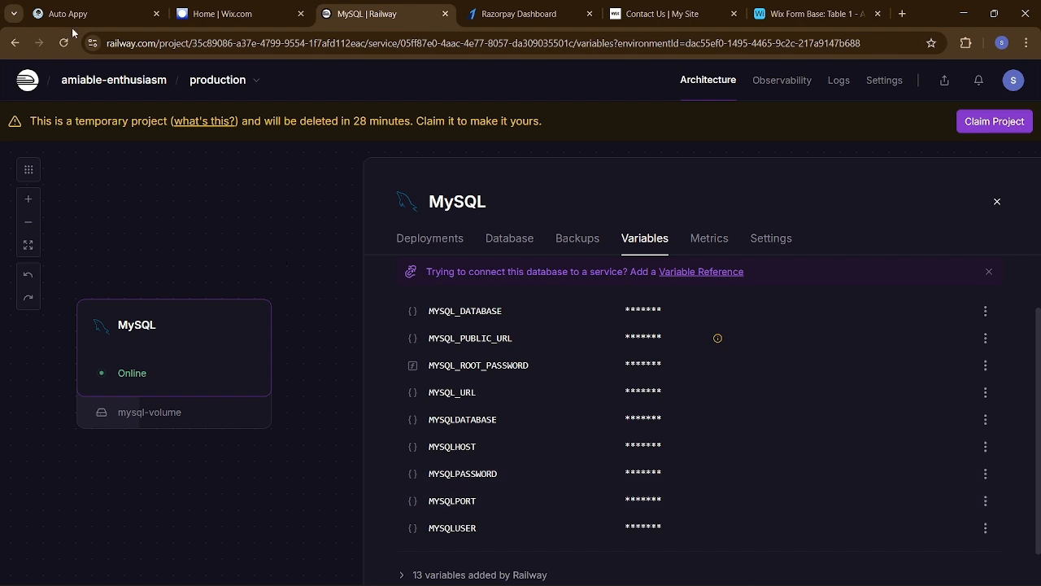
click(36, 10)
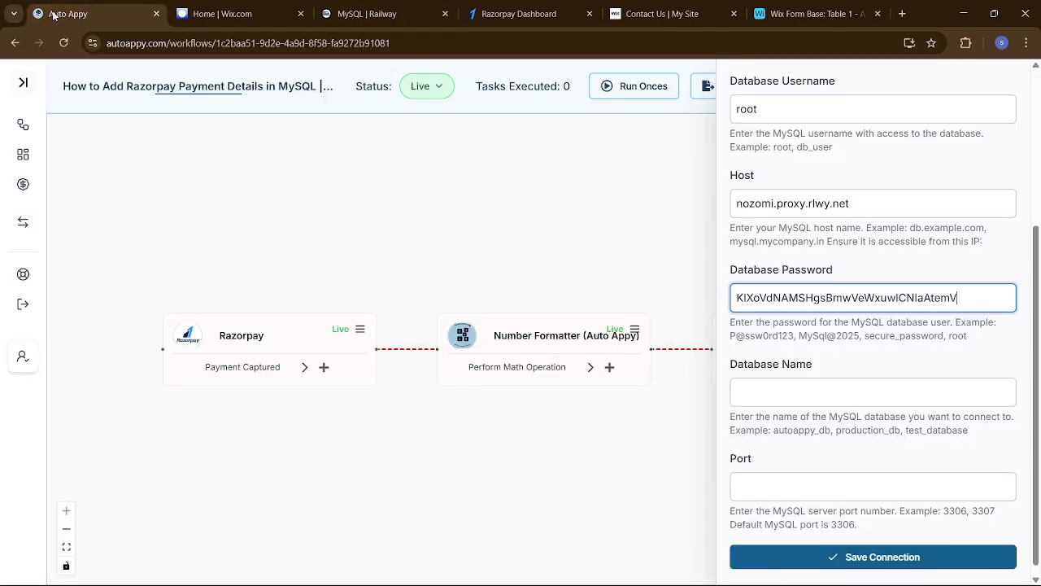
click(802, 397)
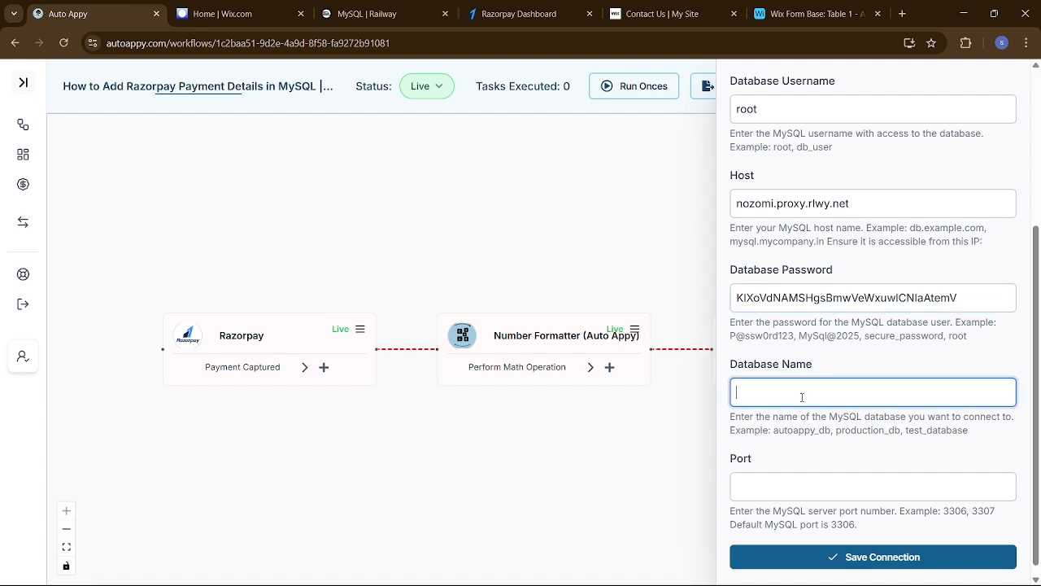
text(razorpay_DB3)
Step: Copy the MYSQLPORT variable from Railway into the connection's Port in Auto Appy and save the connection
click(841, 491)
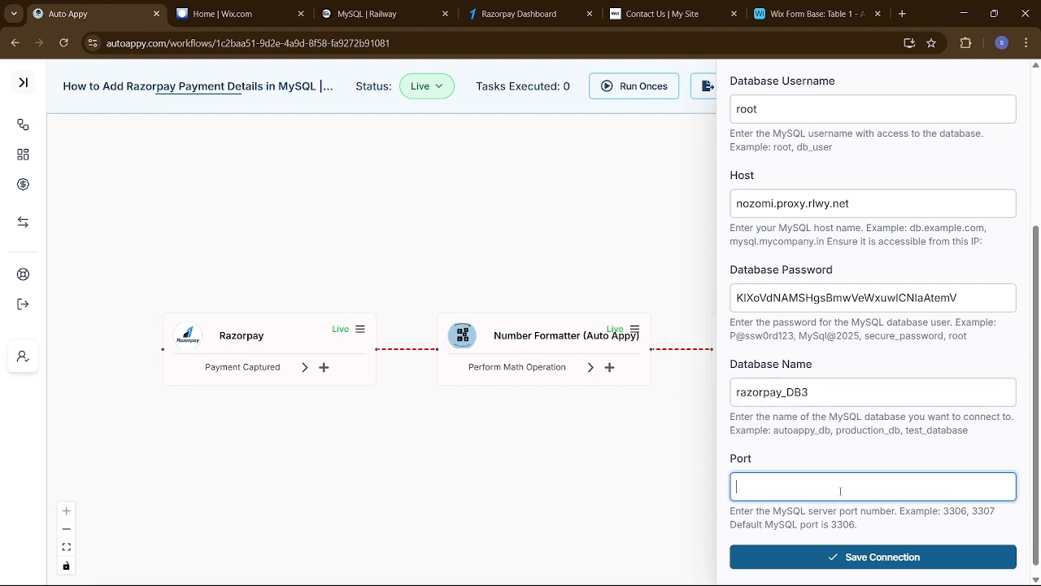
click(370, 14)
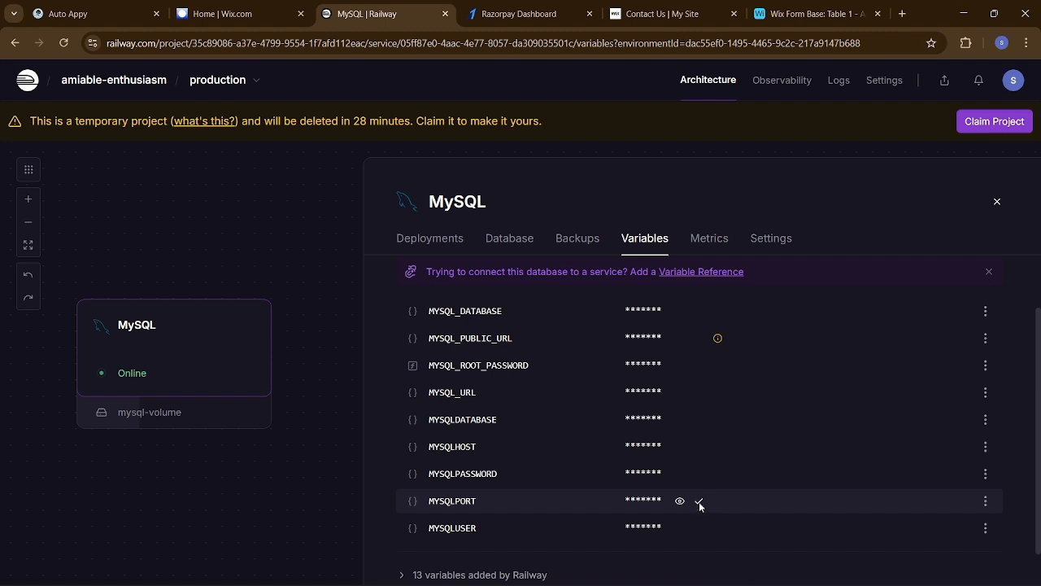
click(75, 11)
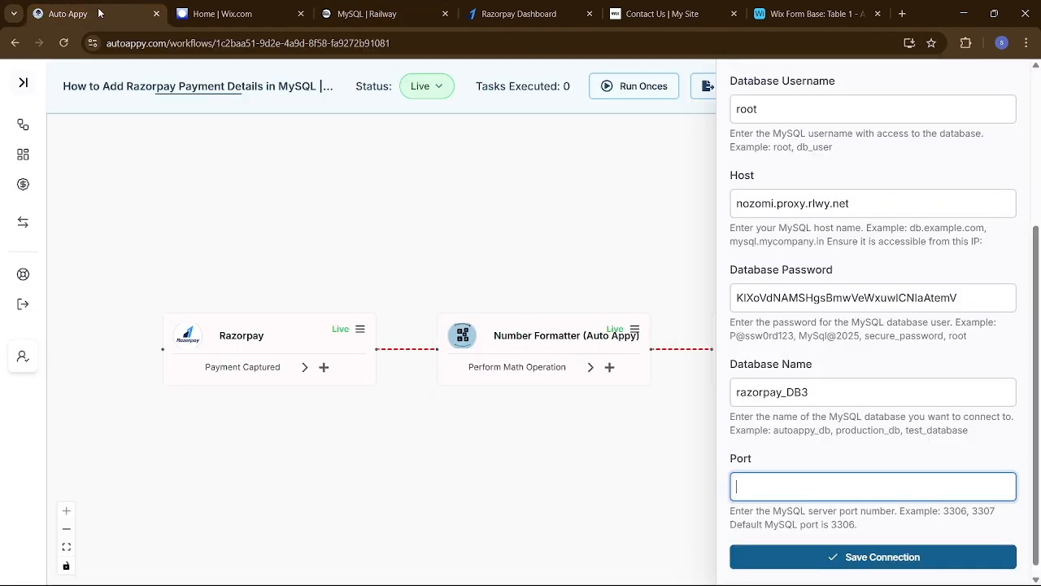
key(ctrl+v)
click(830, 558)
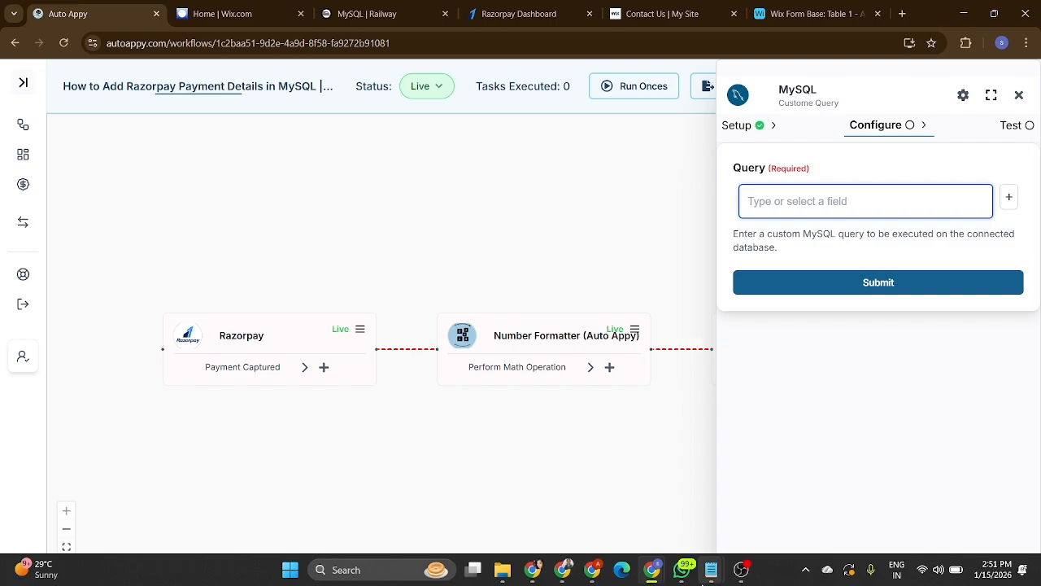
Step: Submit and test the custom query "DROP TABLE razorpay_payments1;" on the MySQL node, and reopen its query configuration
click(711, 569)
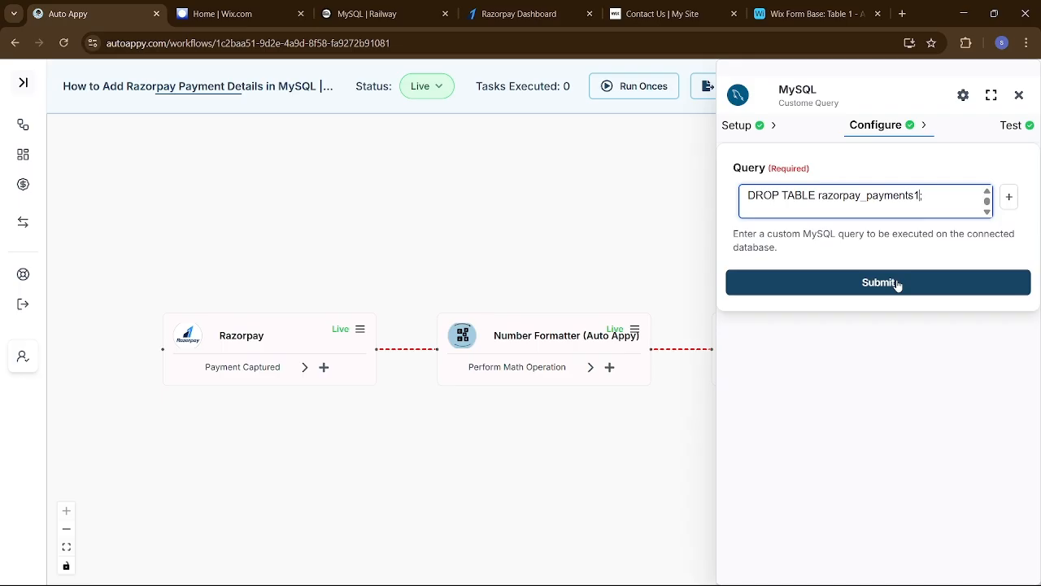
click(895, 282)
click(863, 190)
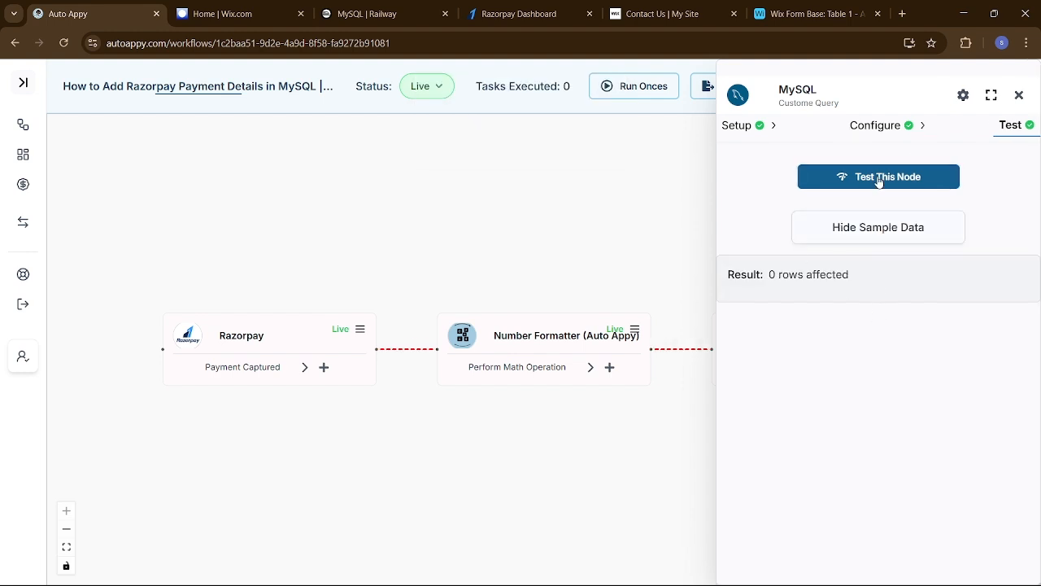
click(885, 127)
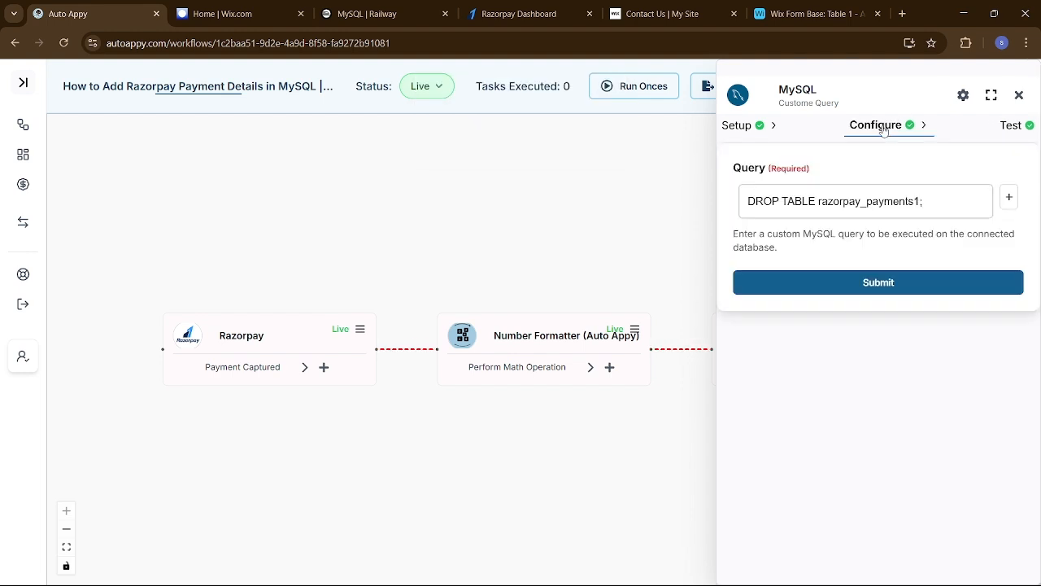
Step: Reload the MySQL service in Railway, view its database tables, and return to the Auto Appy workflow
drag(942, 201, 643, 229)
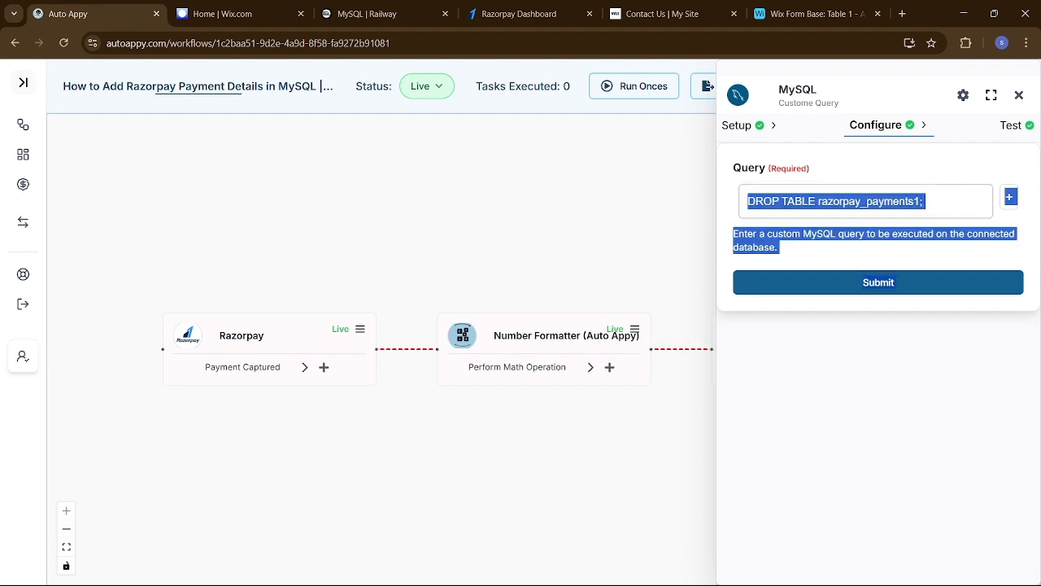
click(382, 14)
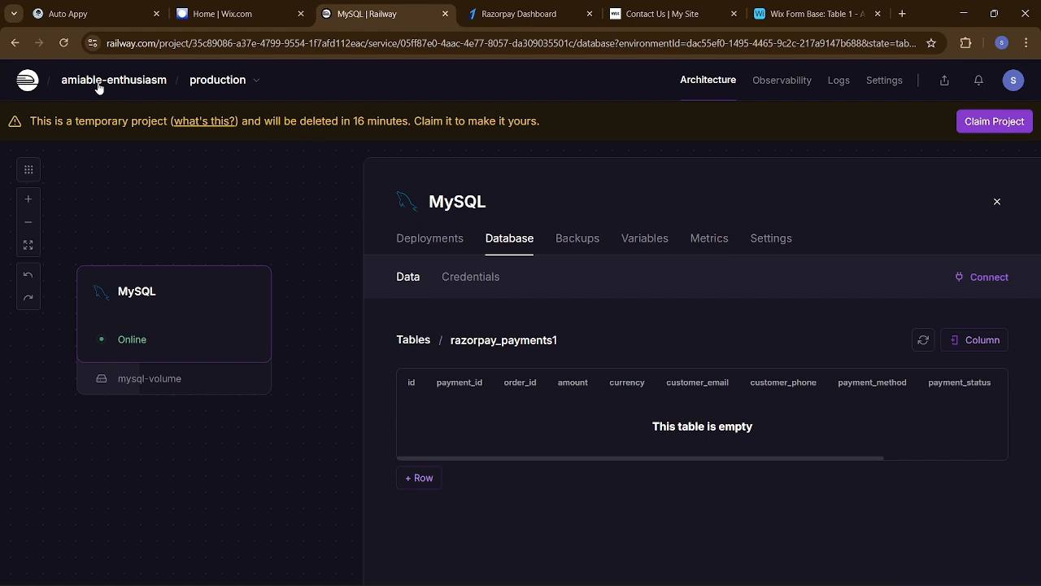
click(64, 43)
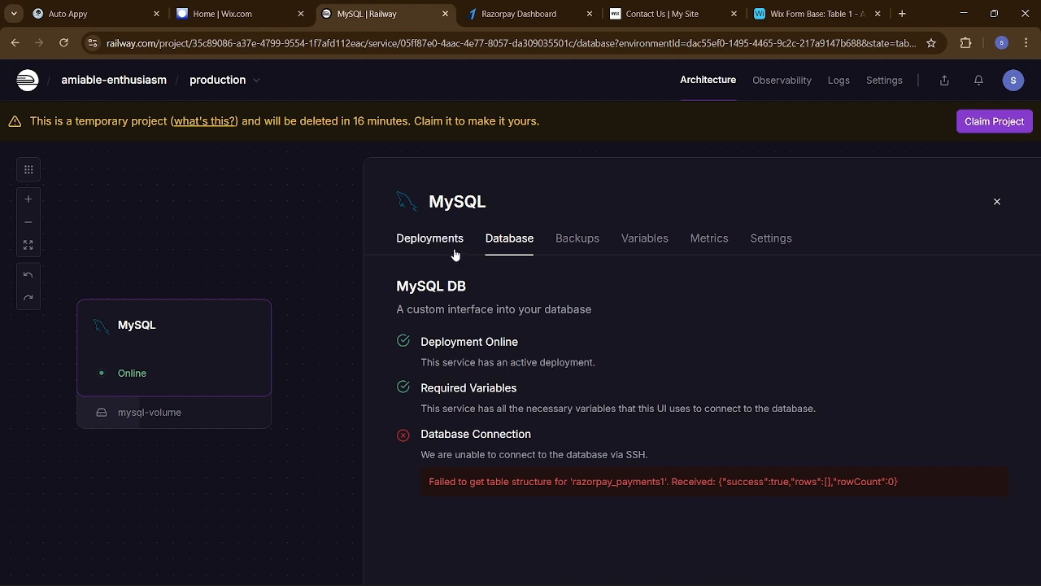
click(518, 246)
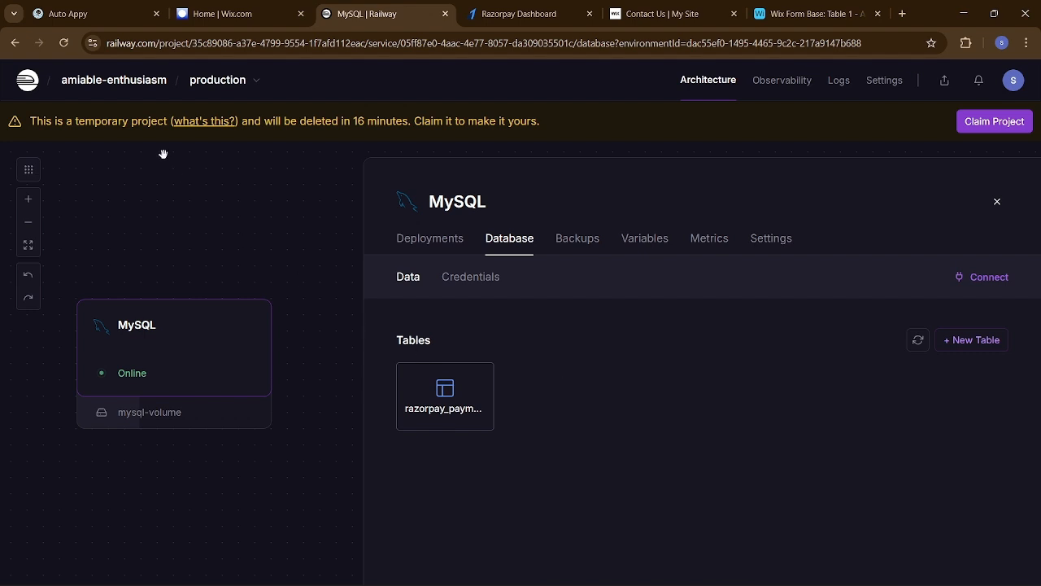
click(144, 13)
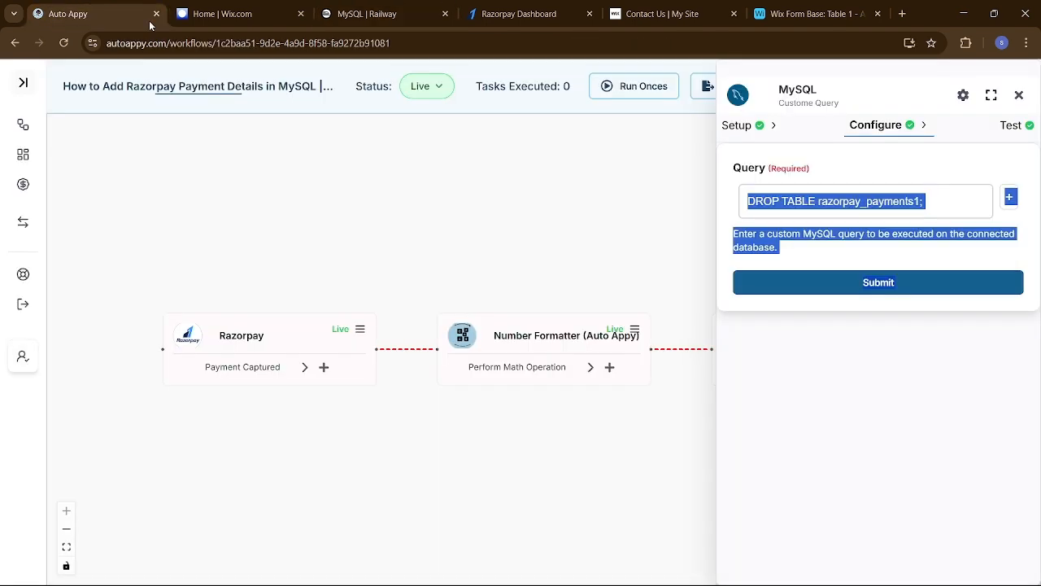
Step: Clear the "DROP TABLE razorpay_payments1;" statement from the MySQL node's query
click(933, 201)
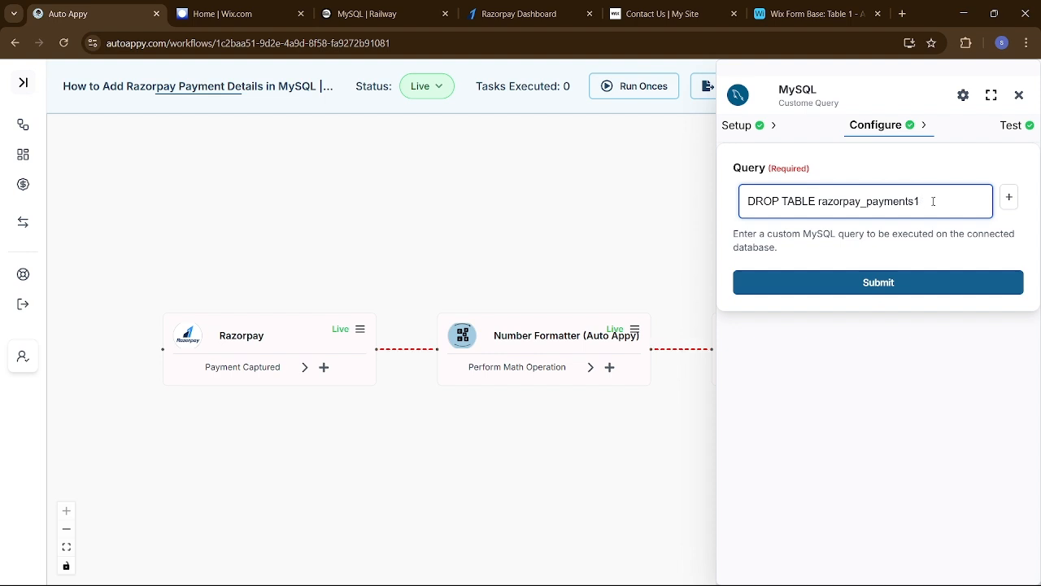
key(BackSpace)
key(BackSpace)
key(BackSpace)
key(BackSpace)
key(BackSpace)
key(BackSpace)
key(BackSpace)
key(BackSpace)
key(BackSpace)
key(BackSpace)
key(BackSpace)
key(BackSpace)
key(BackSpace)
key(BackSpace)
key(BackSpace)
key(BackSpace)
key(BackSpace)
key(BackSpace)
key(BackSpace)
key(BackSpace)
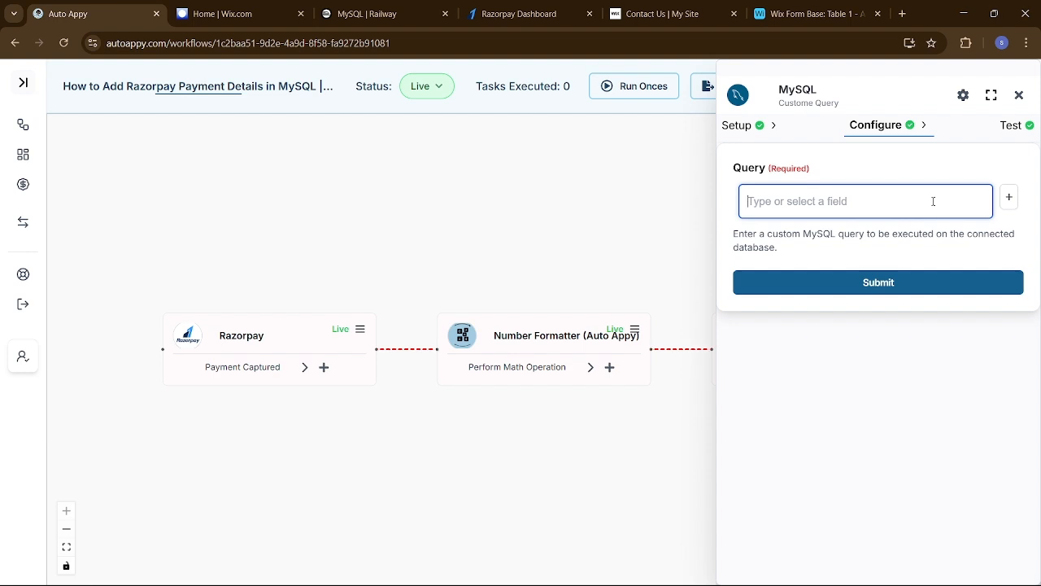
key(ctrl+v)
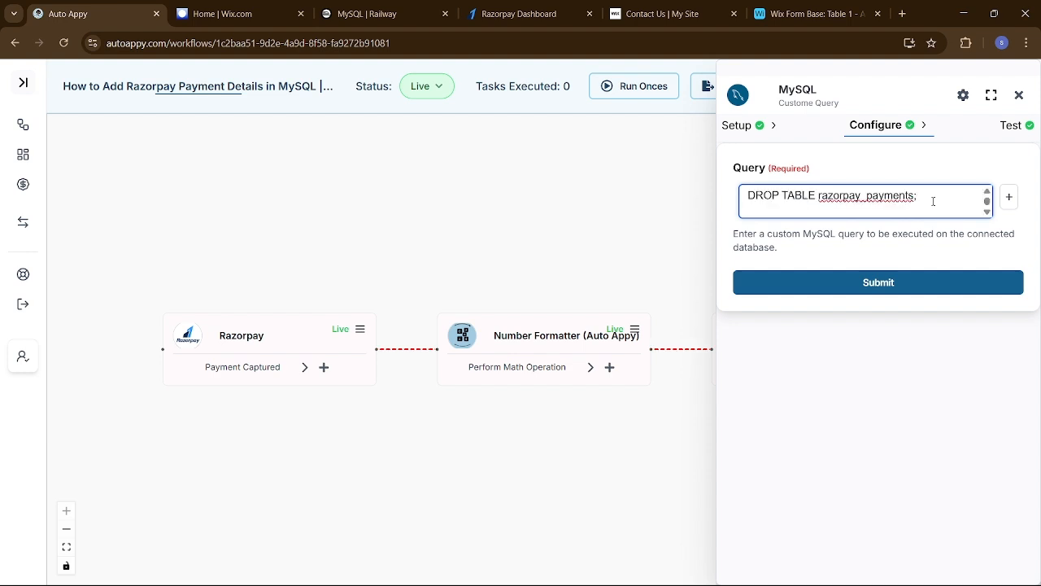
key(ctrl+a)
key(BackSpace)
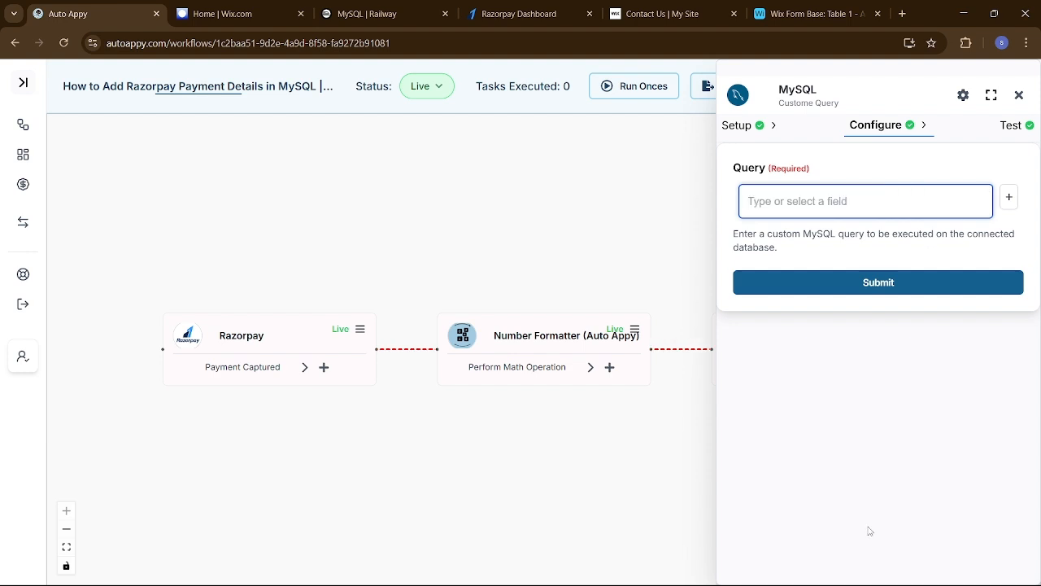
Step: Copy the CREATE TABLE razorpay_payments1 statement from Notepad into the MySQL node's query in Auto Appy, then submit and test it
mouse_move(711, 569)
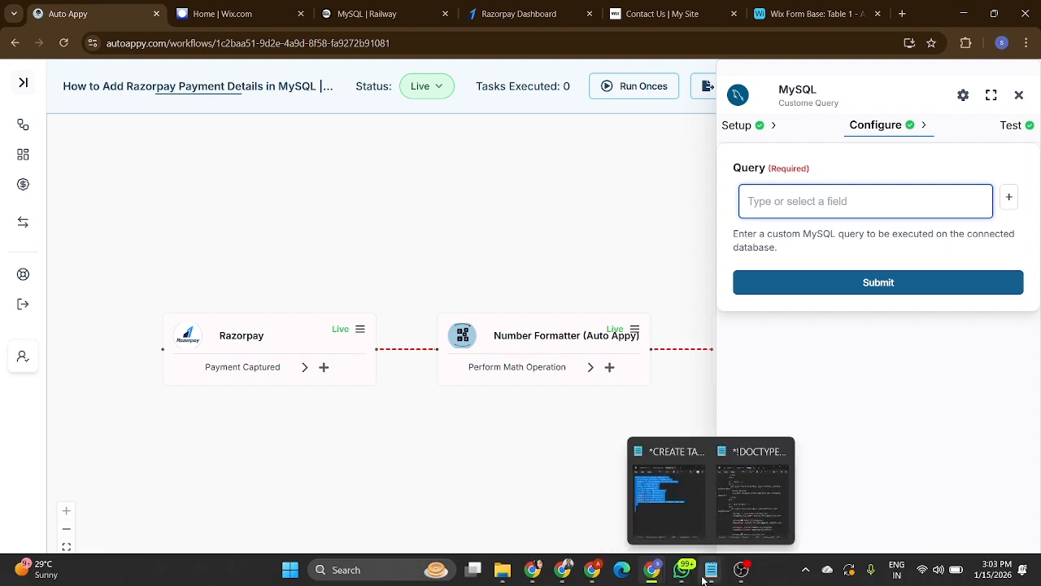
click(670, 522)
click(336, 261)
key(ctrl+a)
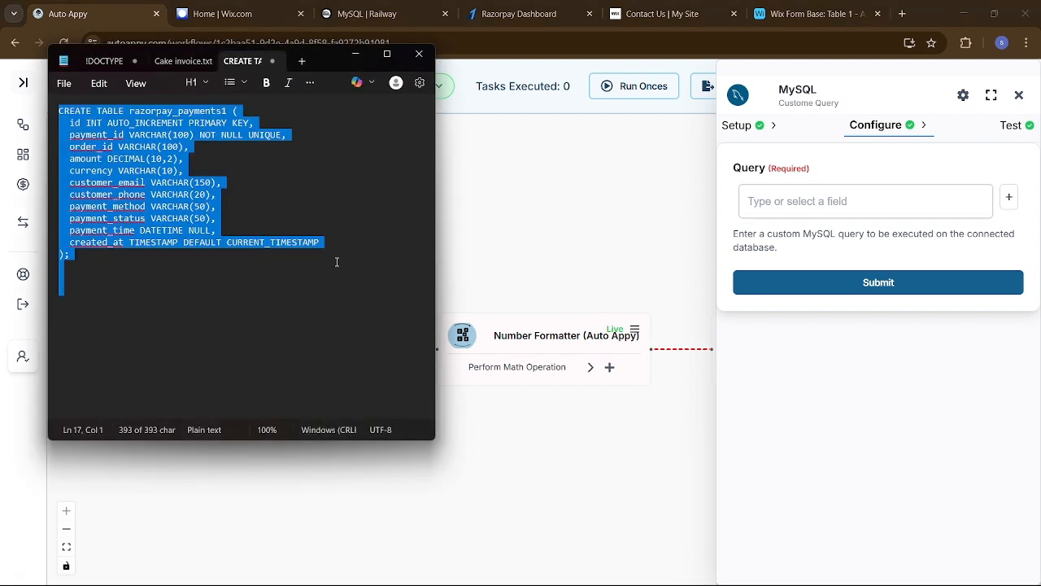
key(alt+Tab)
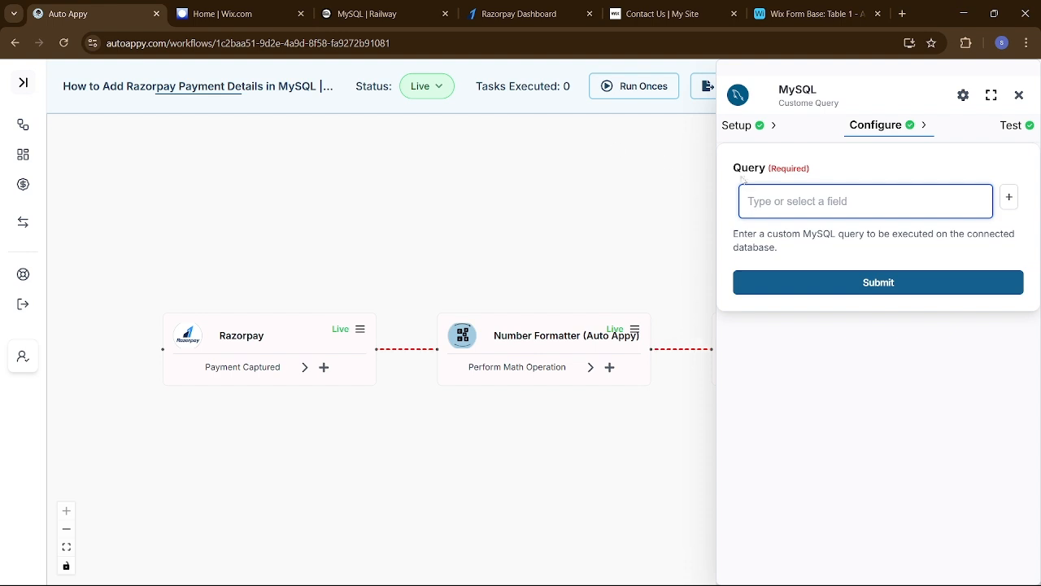
click(798, 202)
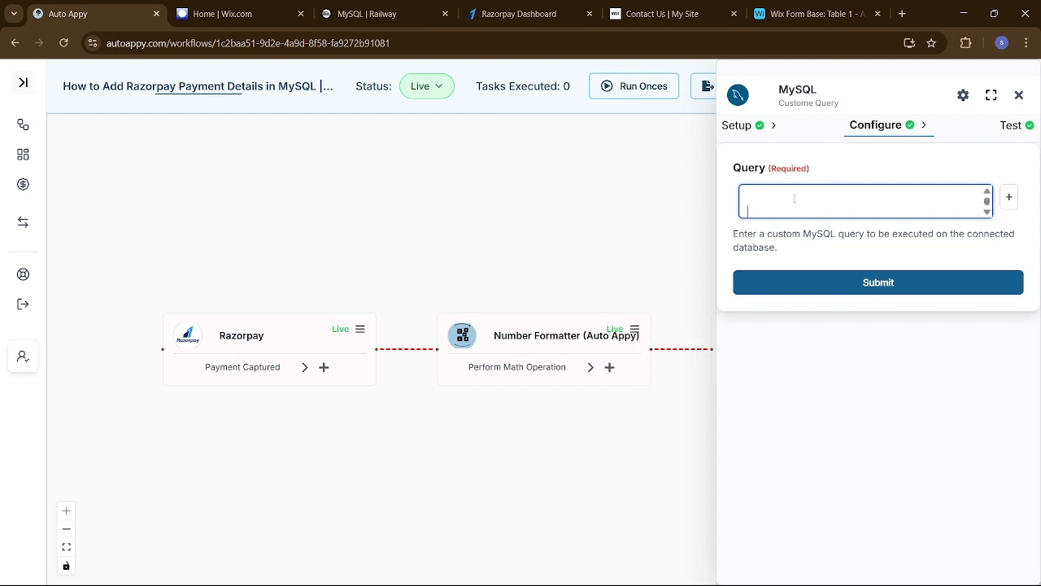
key(ctrl+v)
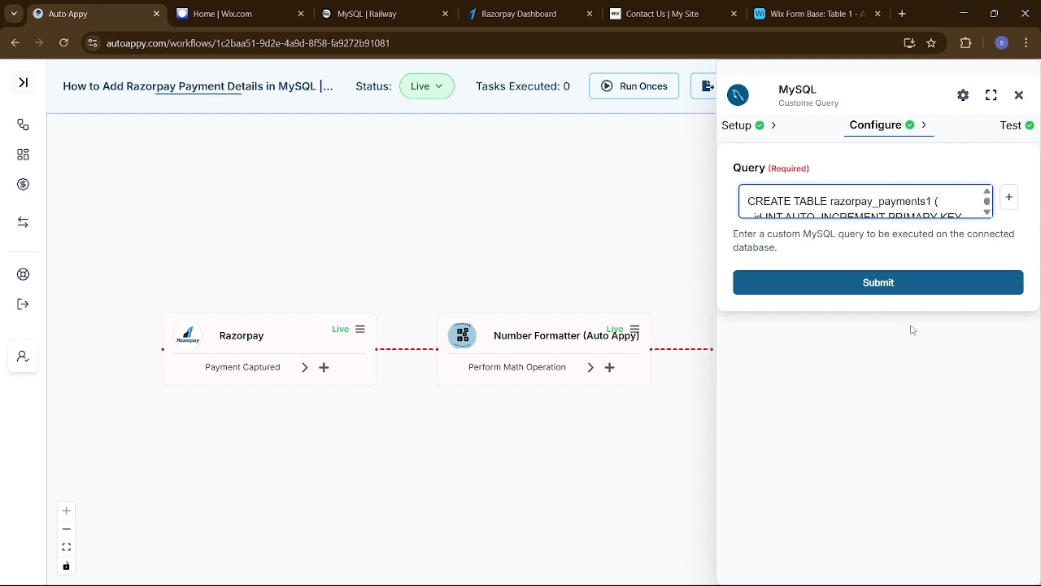
click(904, 287)
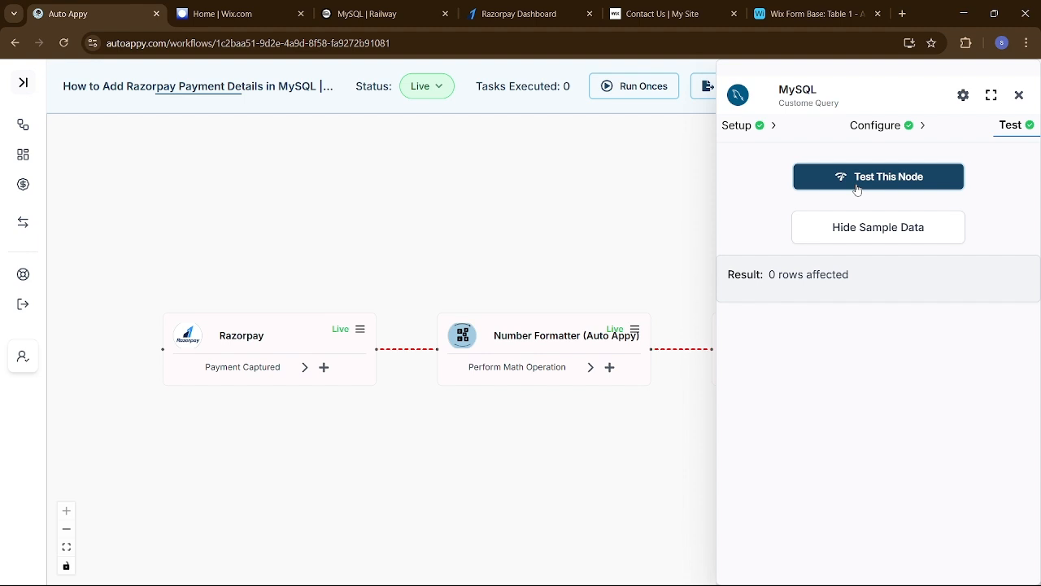
double_click(870, 233)
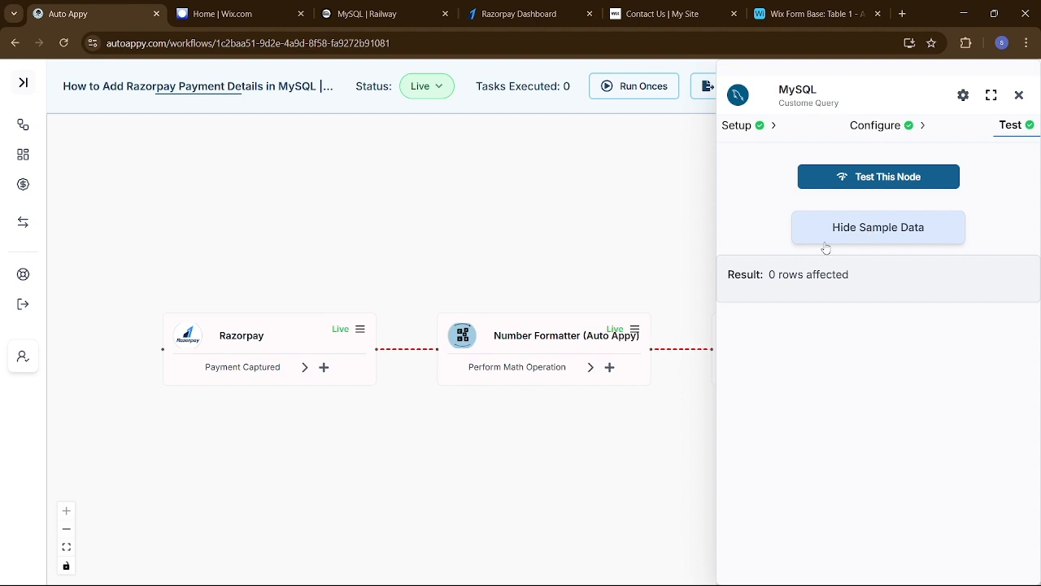
Step: Check the razorpay_payments1 table and its columns in Railway's MySQL database, and return to Auto Appy
click(358, 11)
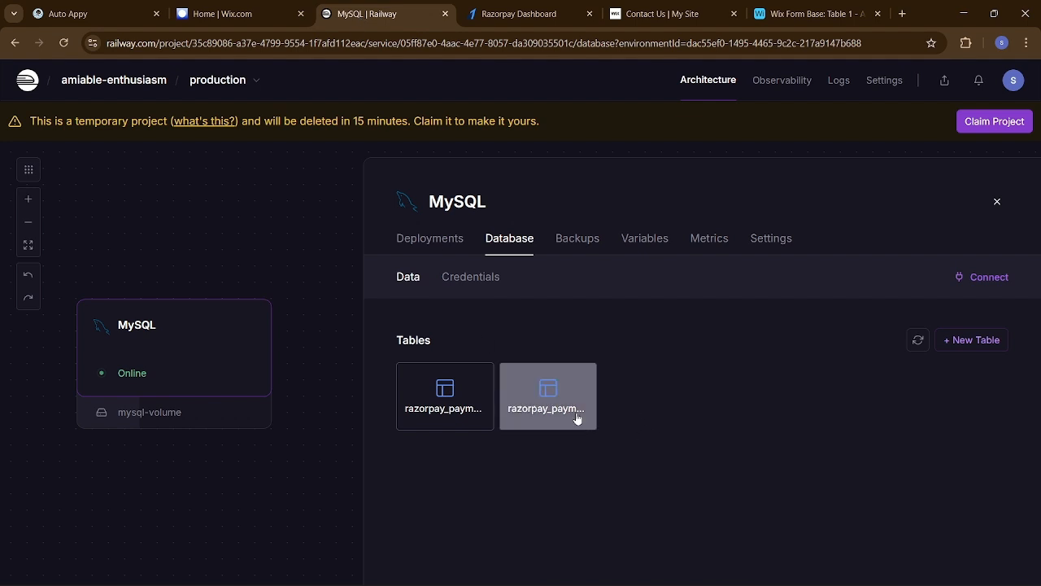
click(576, 417)
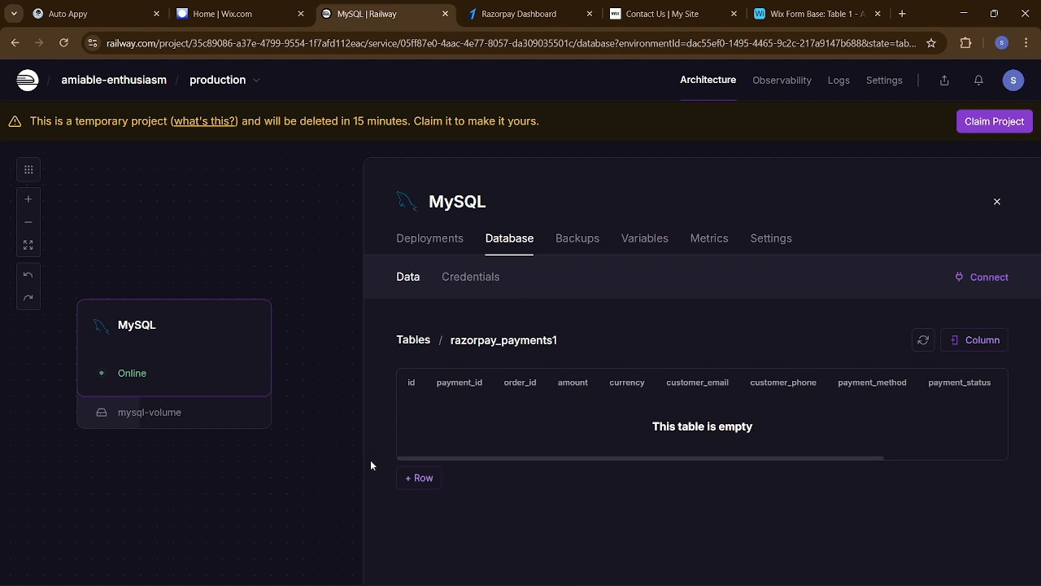
right_click(96, 22)
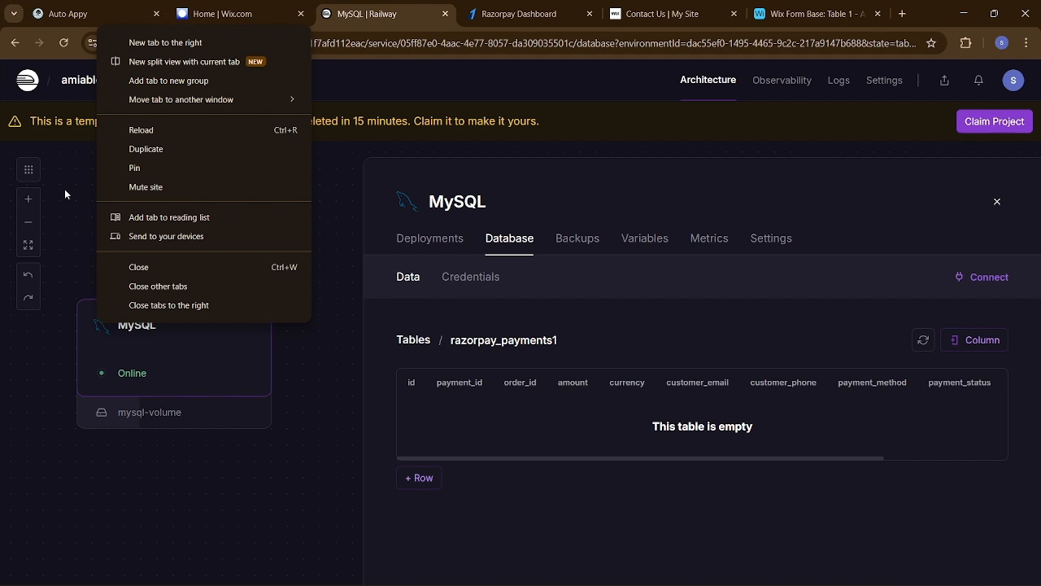
key(Escape)
click(69, 14)
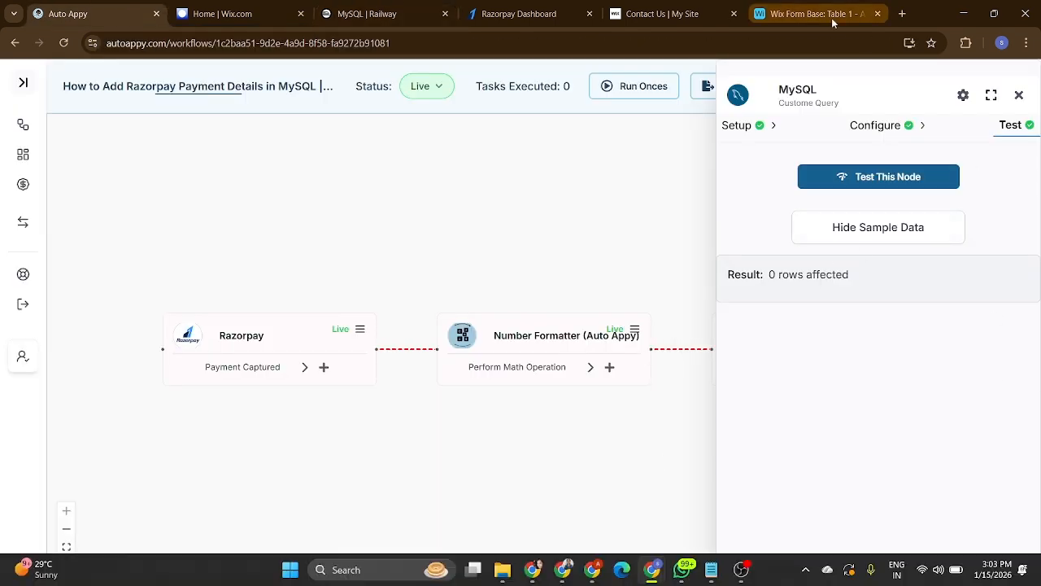
Step: Close the custom query node's settings and add a MySQL node with the Insert Row action after it
click(1019, 95)
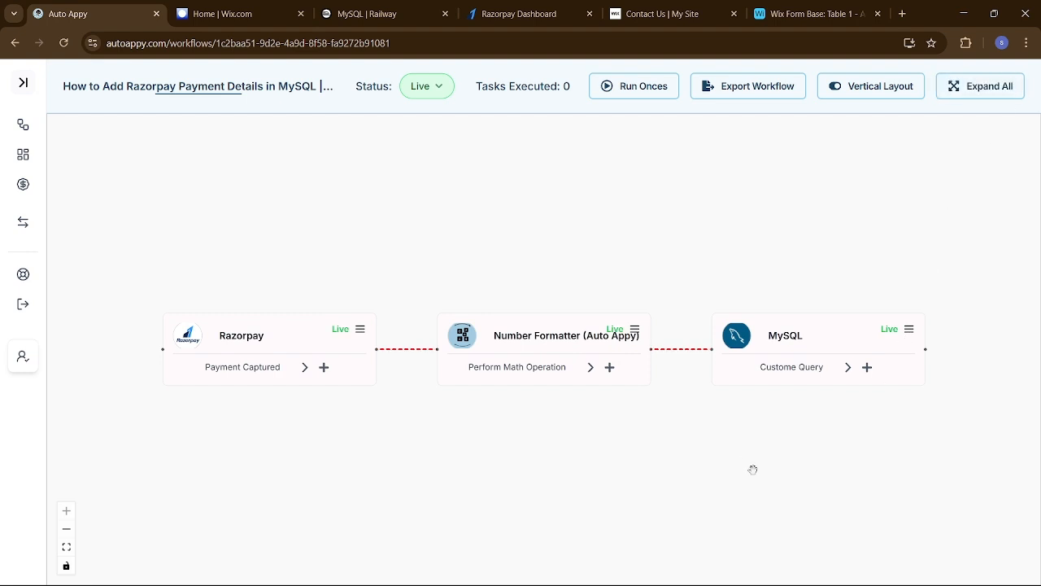
drag(754, 469, 646, 474)
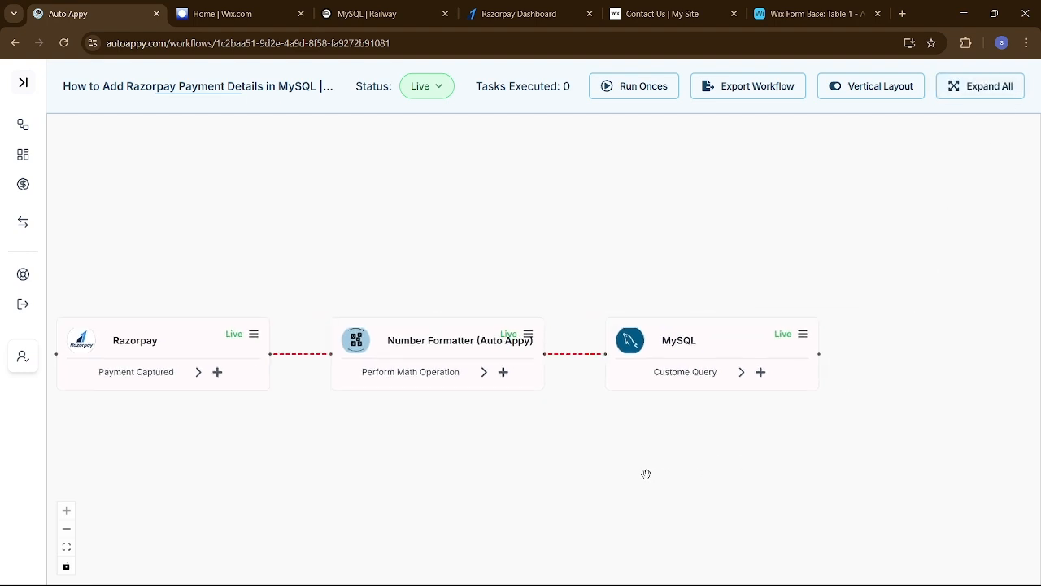
click(761, 372)
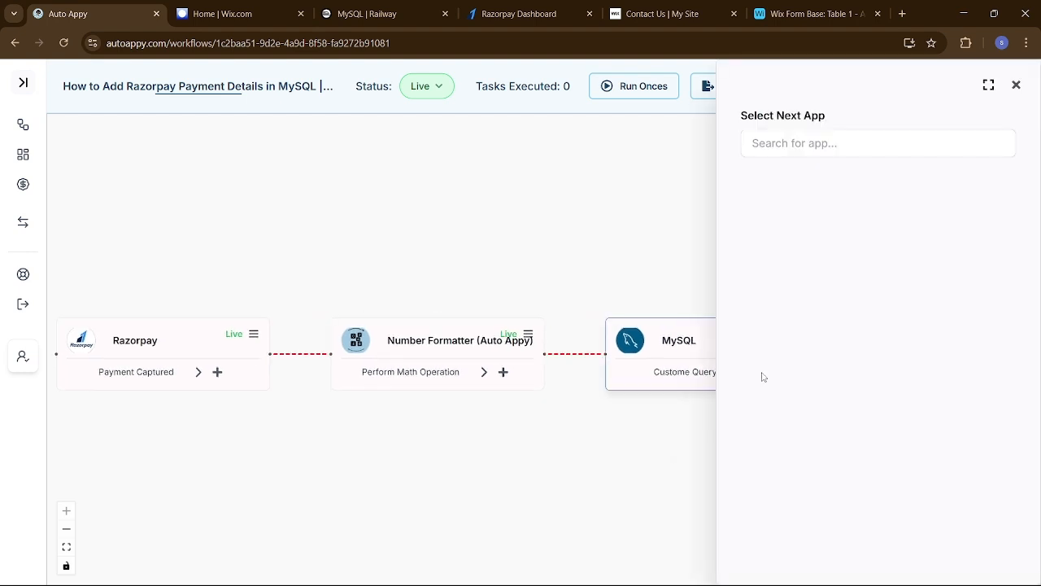
click(807, 144)
text(my)
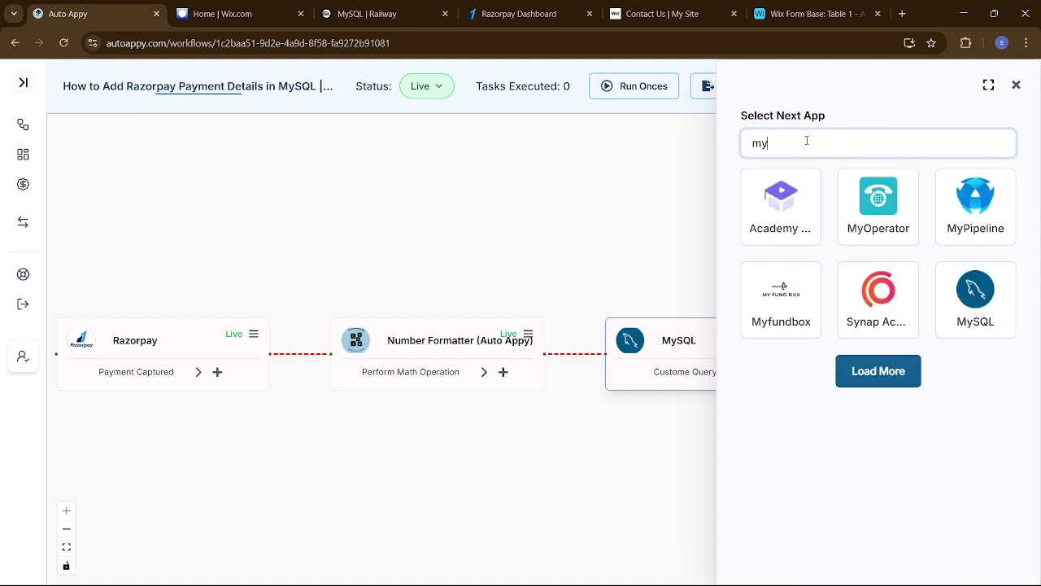
text(sql)
click(803, 203)
click(797, 217)
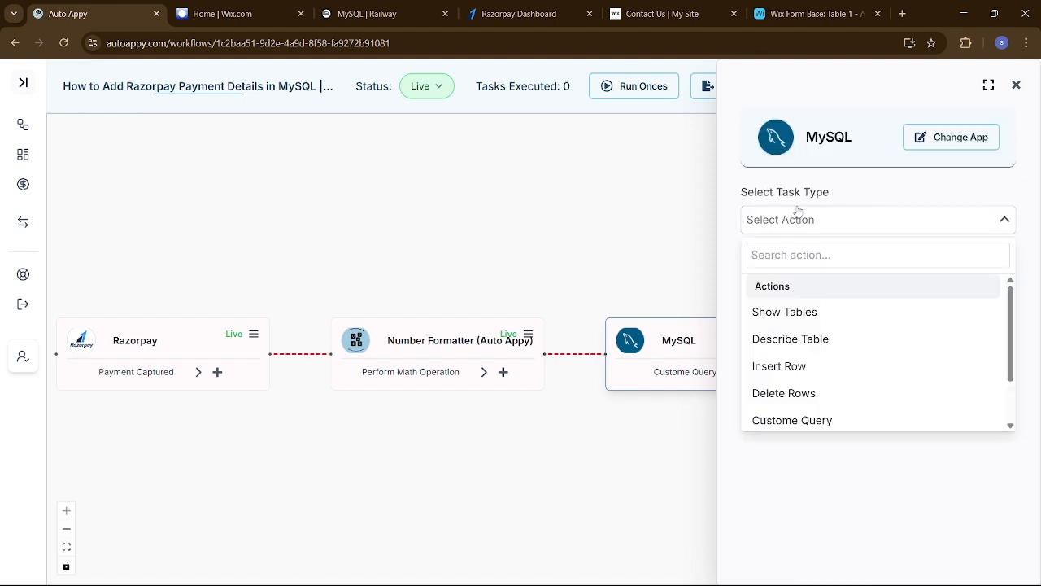
click(848, 371)
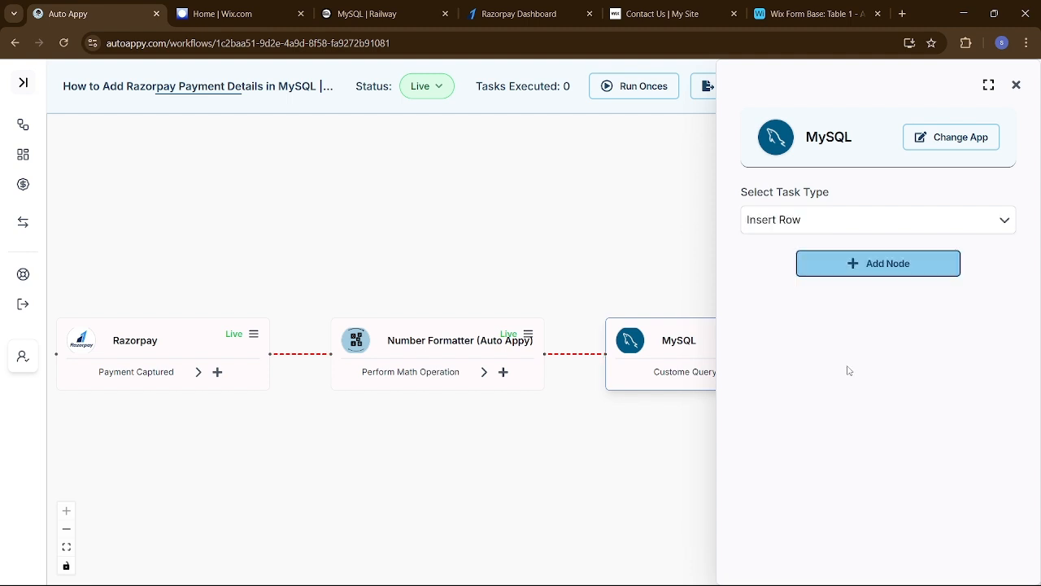
click(861, 263)
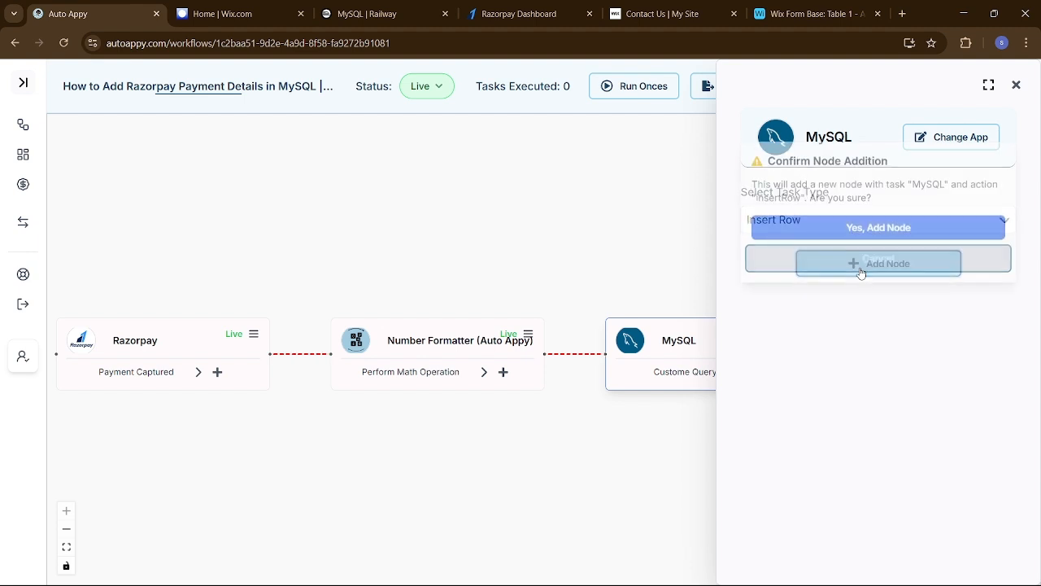
click(867, 221)
Step: Connect the Insert Row node with the existing connection test2 and set its table name to razorpay_payments1
click(758, 202)
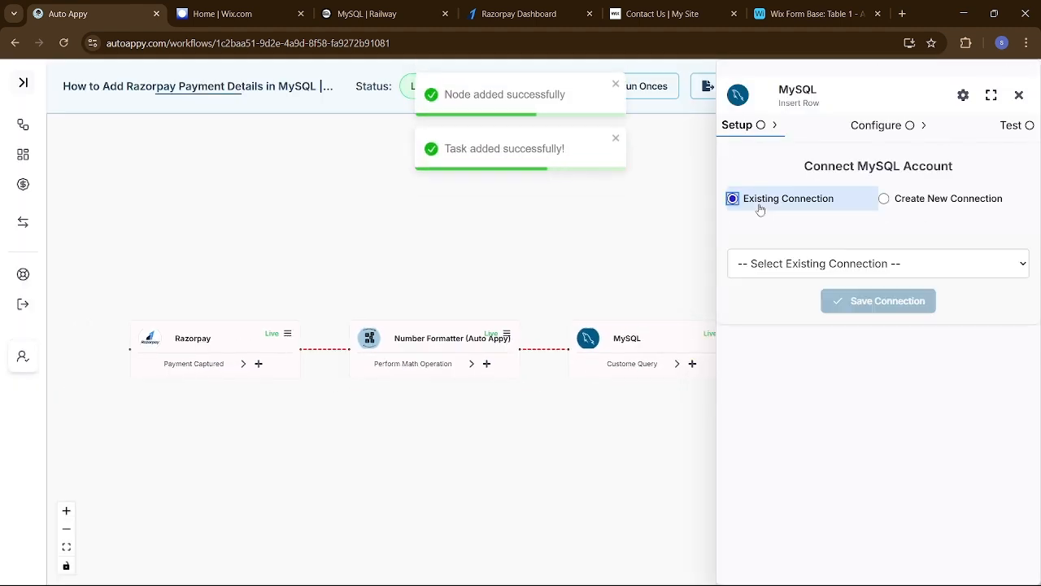
click(841, 268)
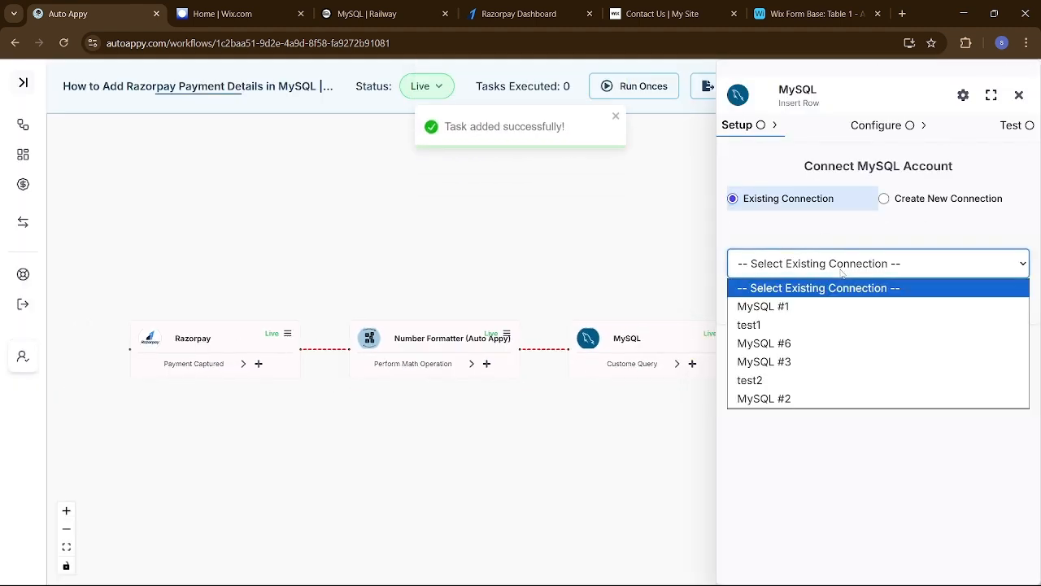
click(805, 380)
click(868, 302)
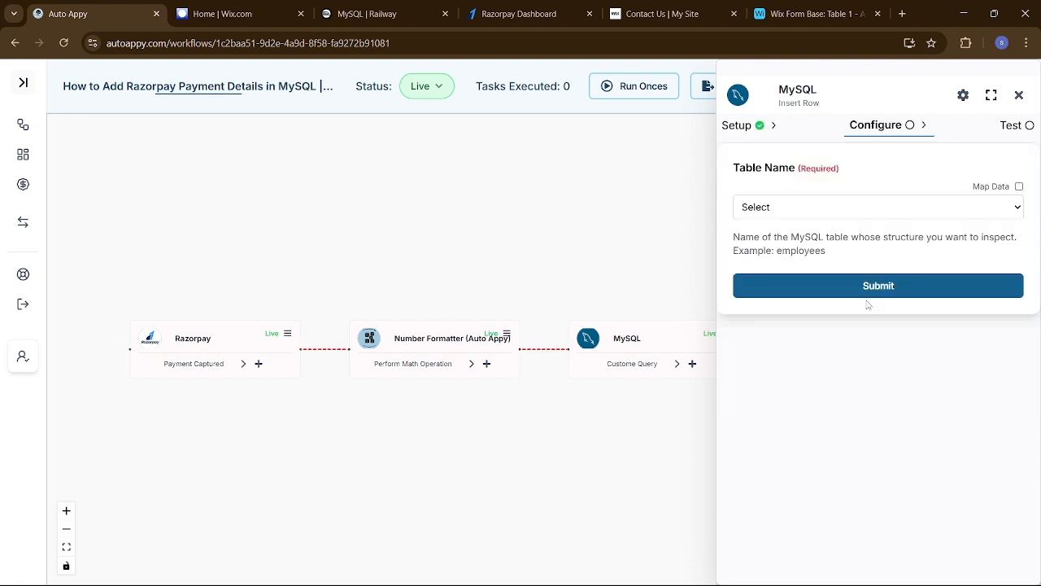
click(839, 209)
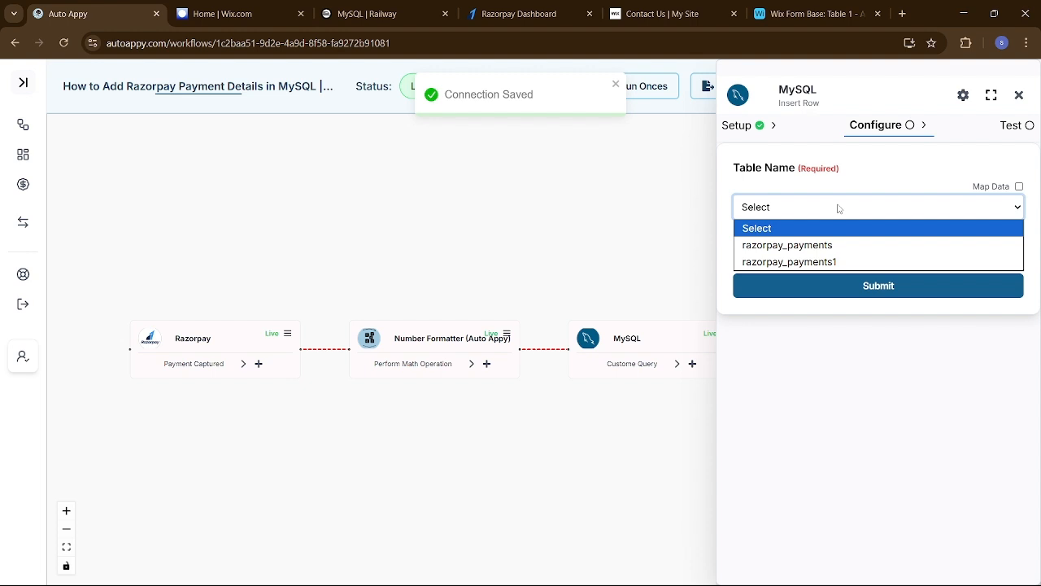
click(850, 262)
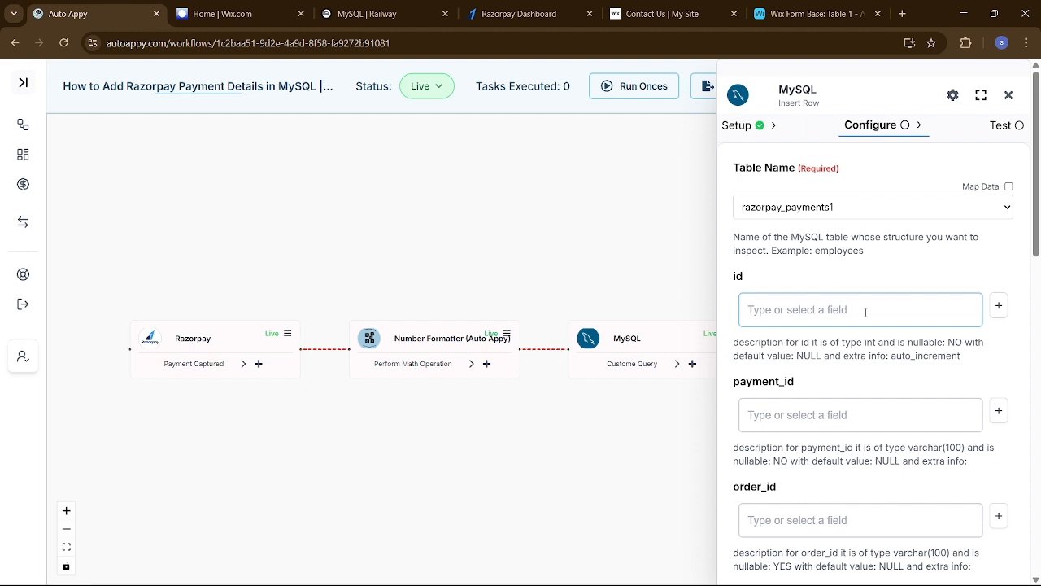
Step: Choose Razorpay as the data source for the payment_id column and browse its fields matching "payment"
scroll(866, 302, down, 2)
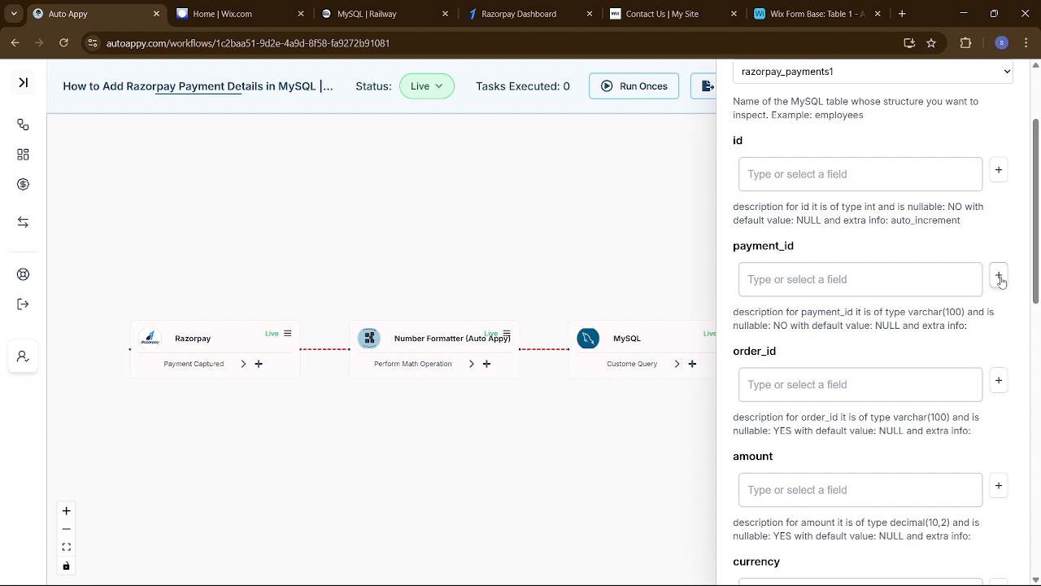
click(999, 277)
click(837, 325)
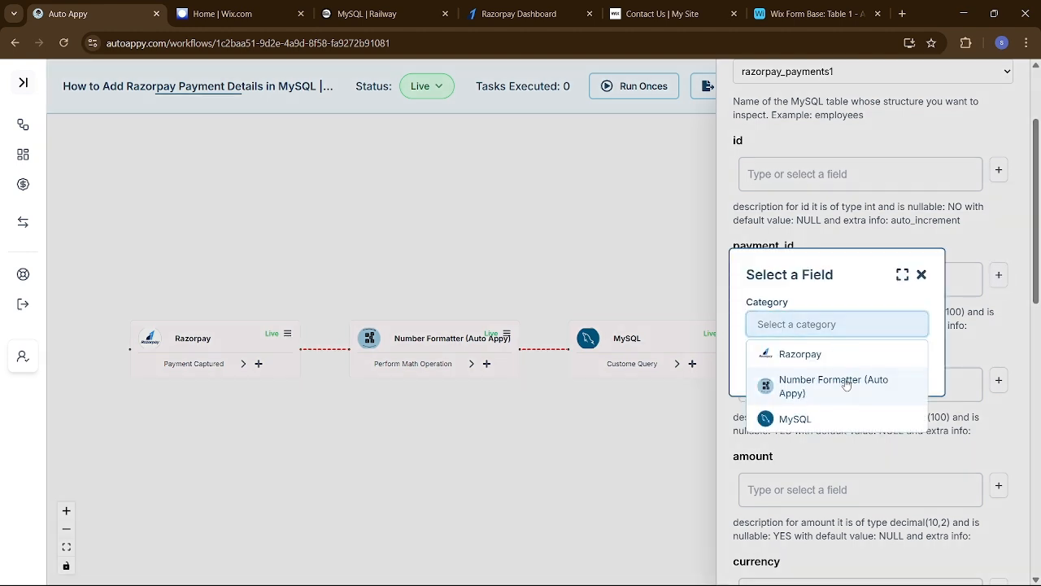
click(831, 356)
click(835, 356)
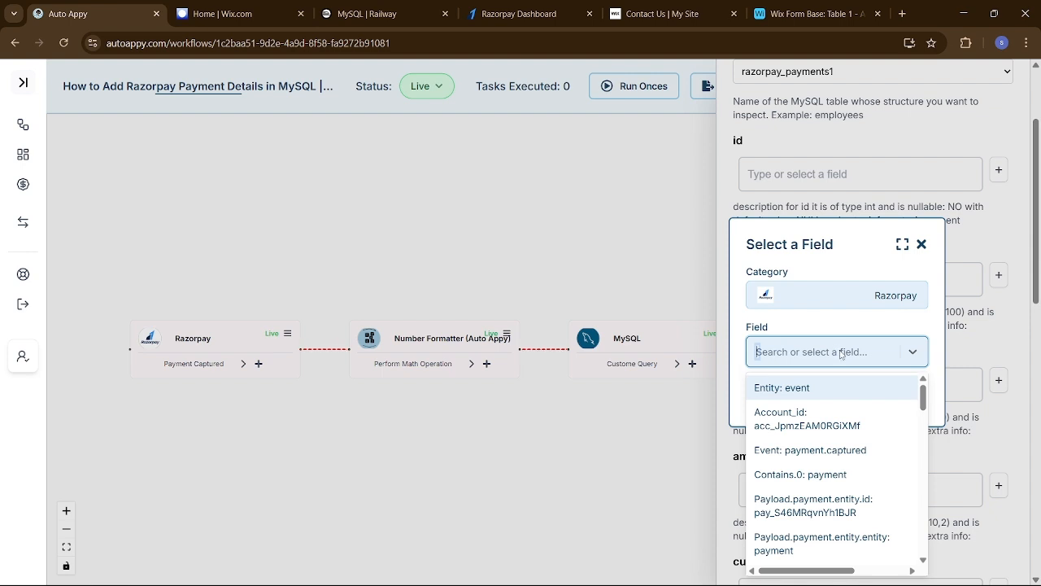
text(pa)
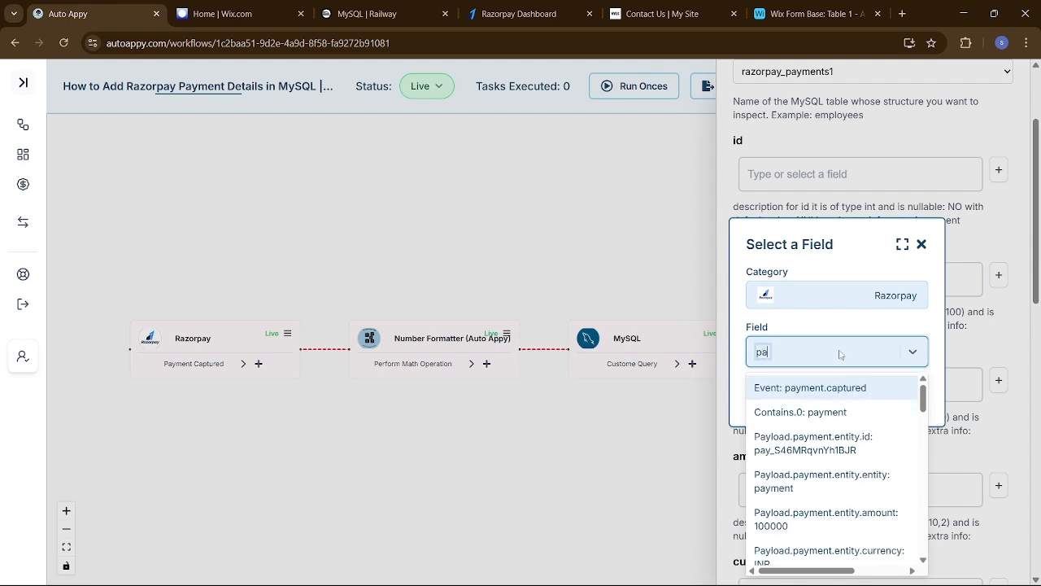
text(yment id)
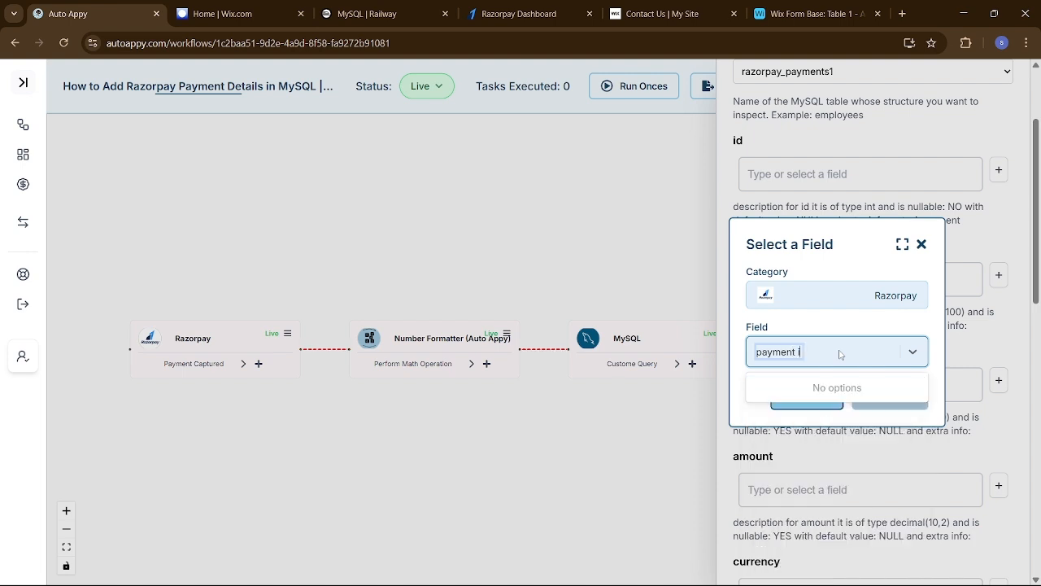
key(BackSpace)
key(BackSpace)
key(BackSpace)
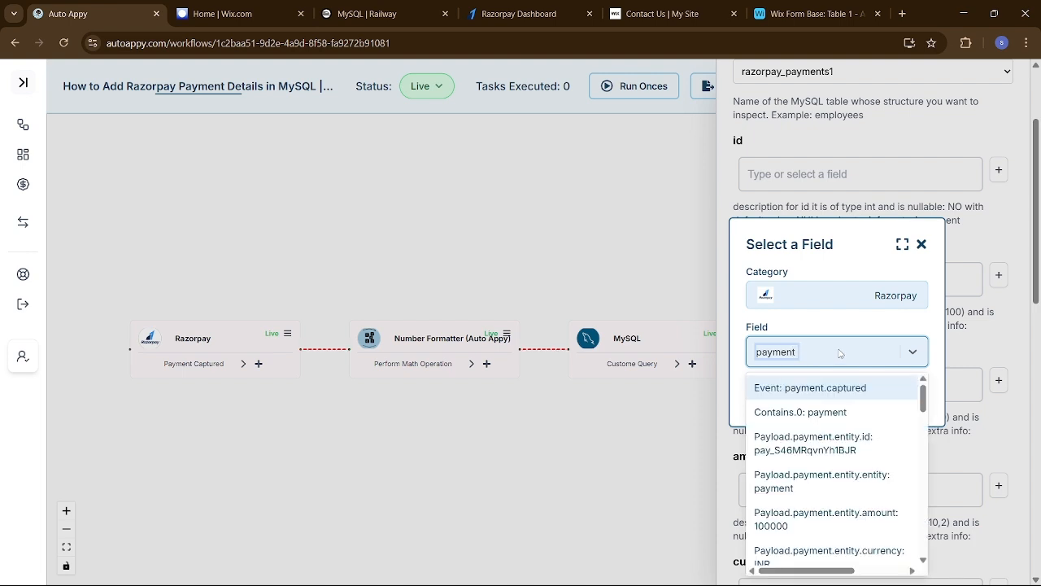
scroll(862, 439, down, 2)
scroll(869, 435, down, 1)
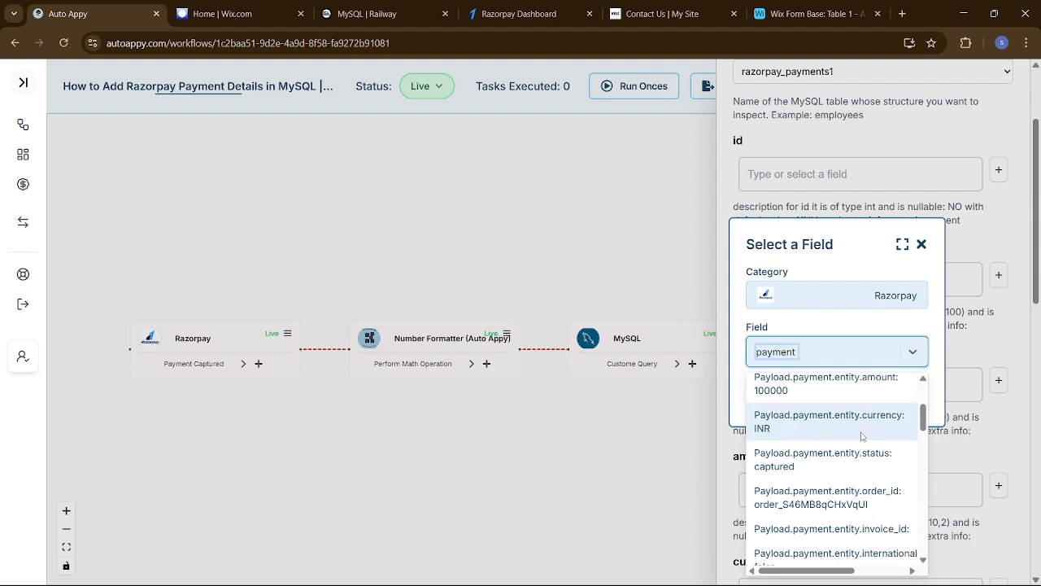
scroll(863, 437, down, 7)
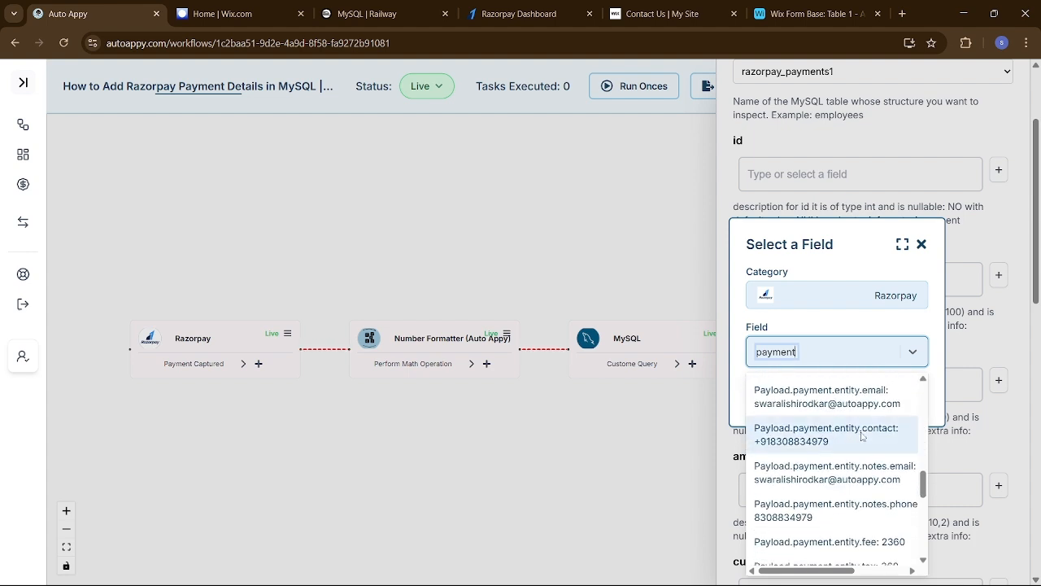
Step: Search the Razorpay fields for "id" and map payment_id to Payload.payment.entity.acquirer_data.upi_transaction_id
click(860, 352)
click(861, 354)
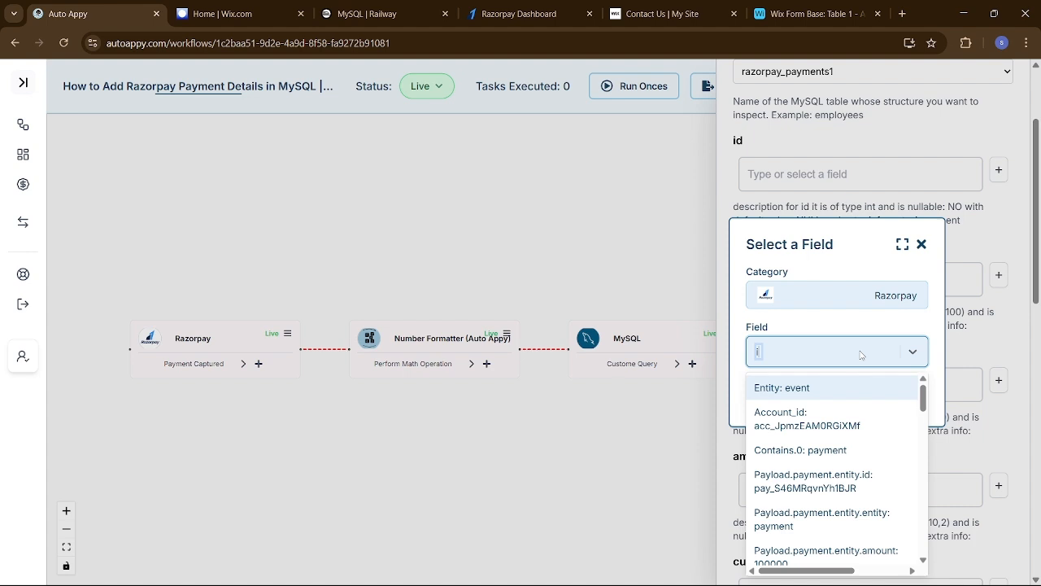
text(id)
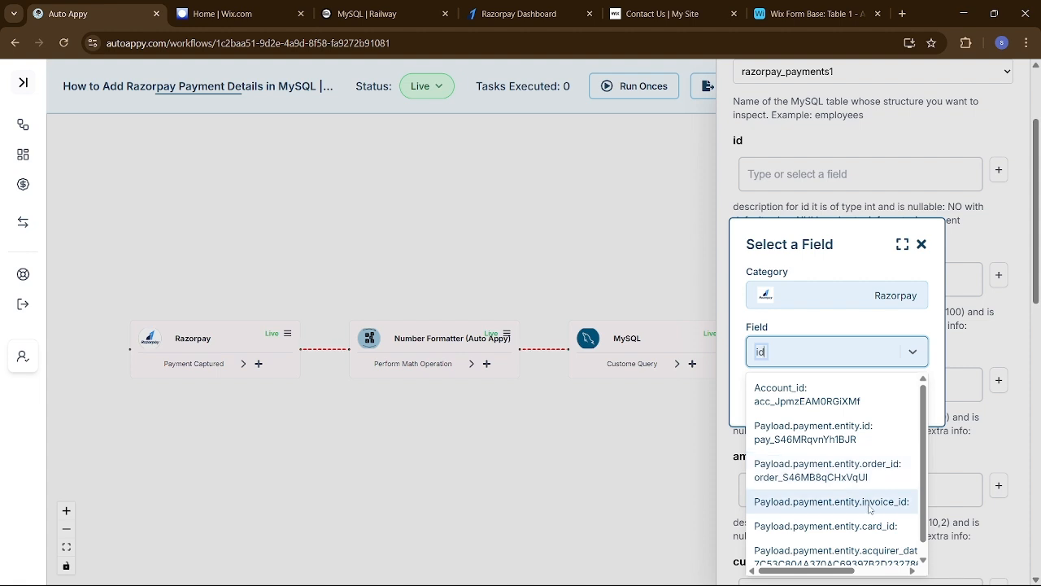
scroll(869, 509, down, 1)
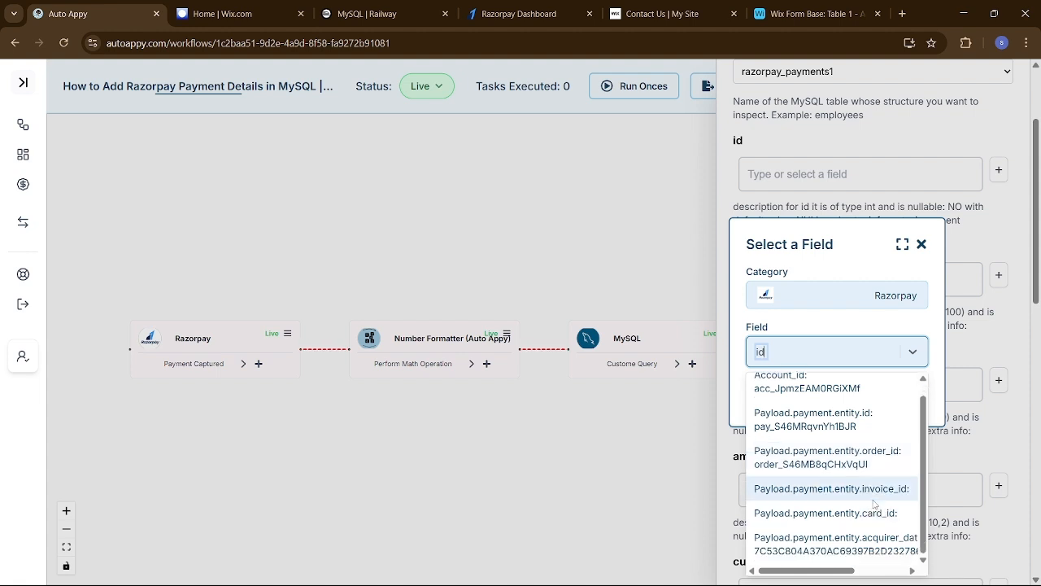
click(860, 544)
click(886, 395)
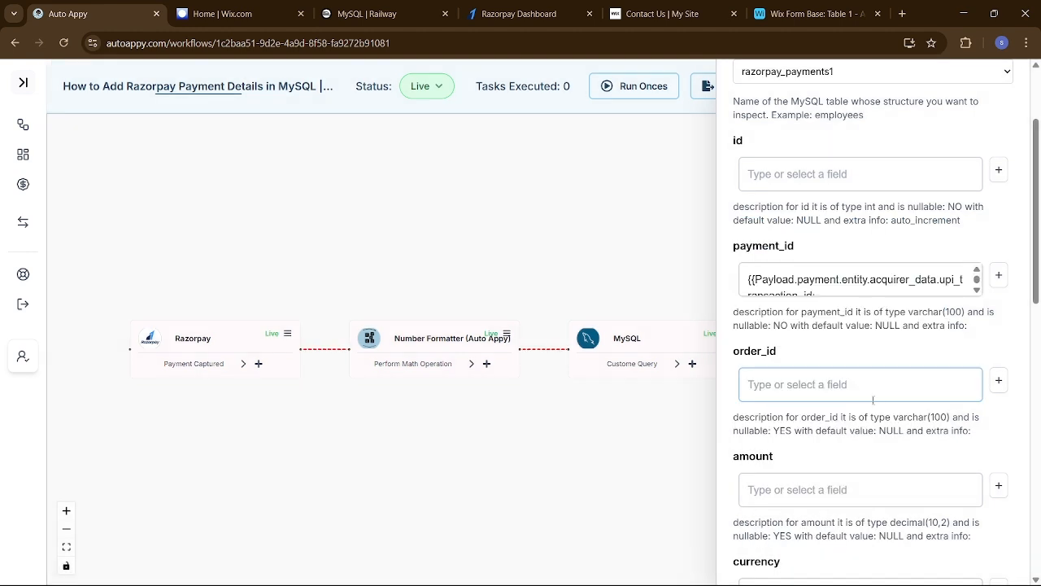
scroll(879, 306, down, 3)
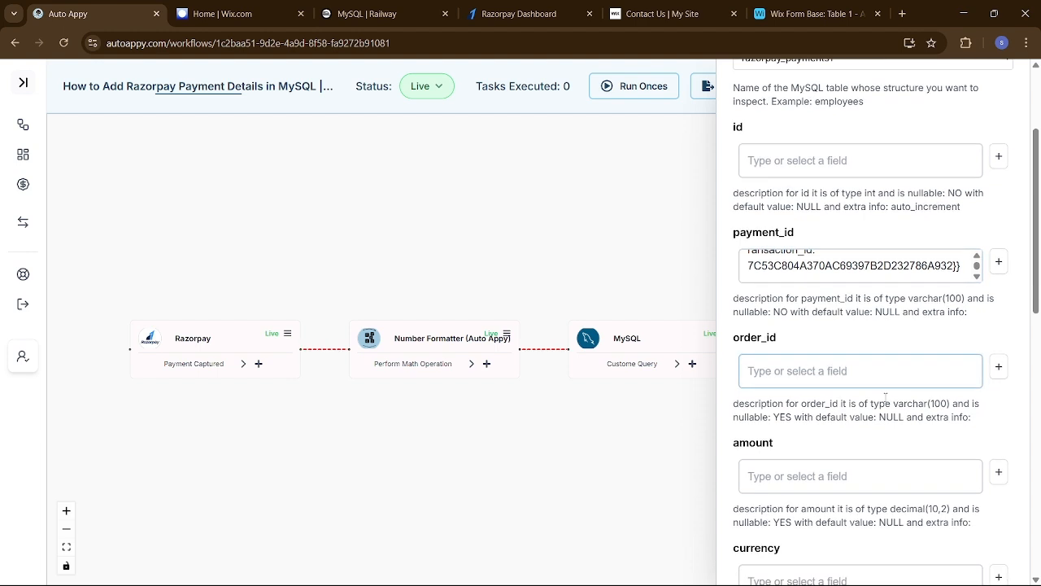
click(999, 245)
click(843, 325)
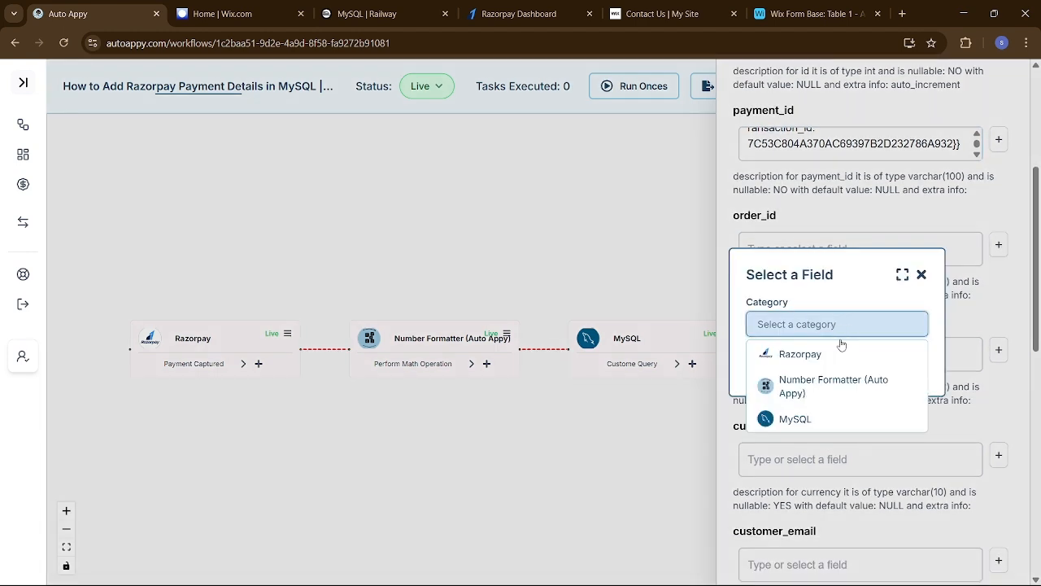
click(838, 355)
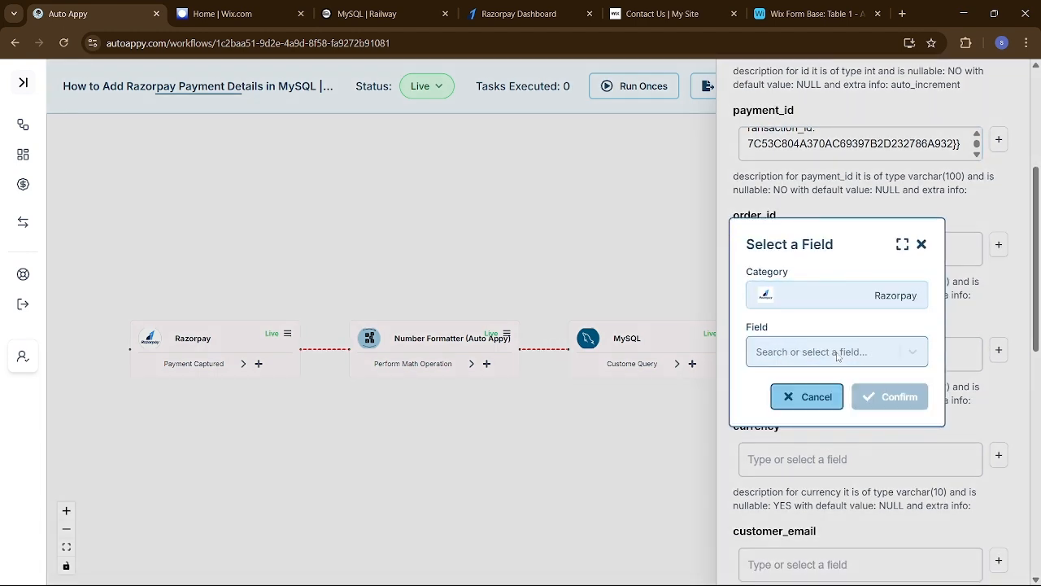
click(922, 244)
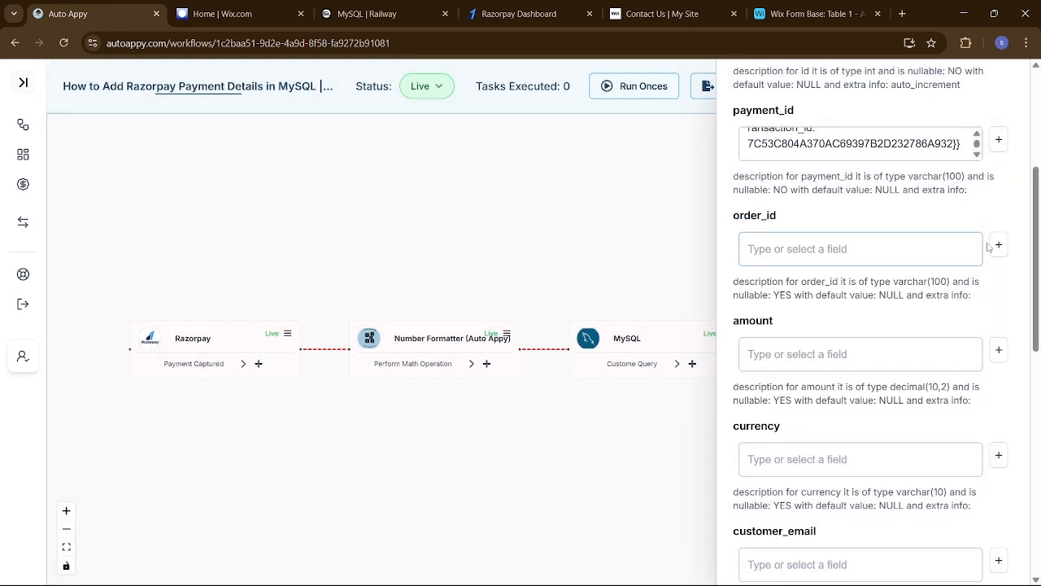
Step: Map the order_id column to Razorpay's Payload.payment.entity.order_id field
click(1000, 247)
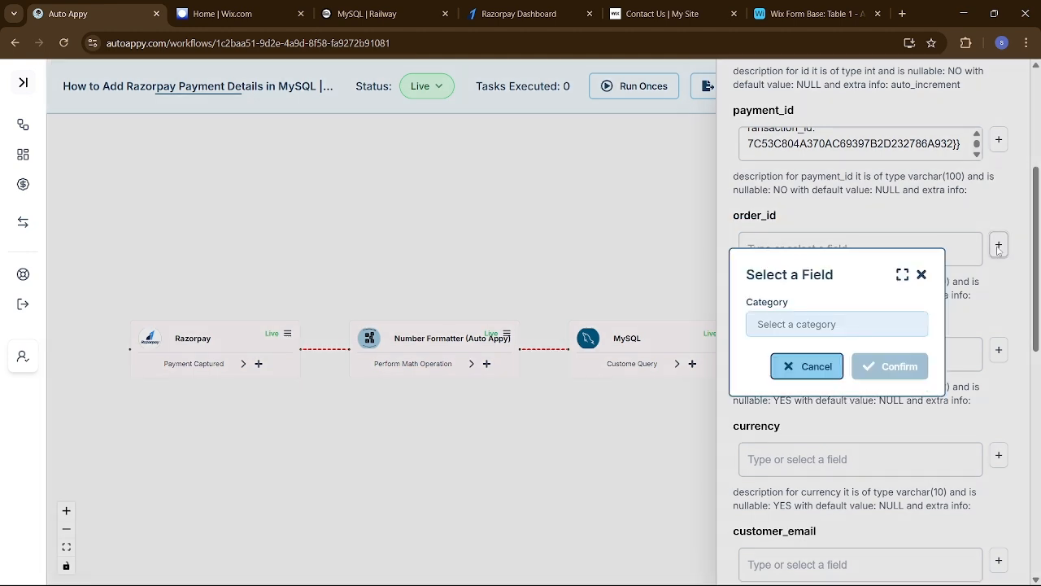
click(868, 327)
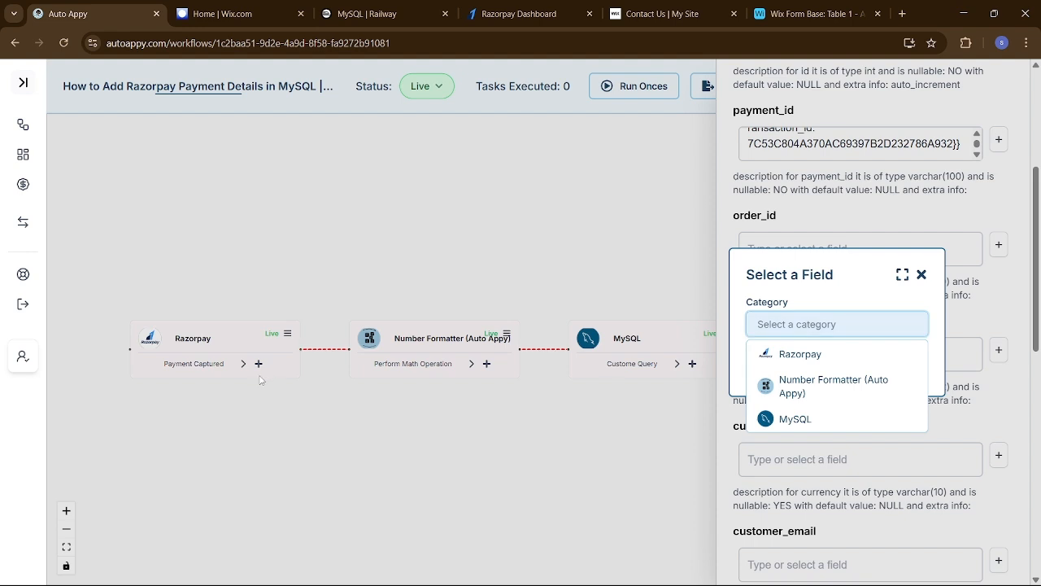
click(798, 357)
click(798, 354)
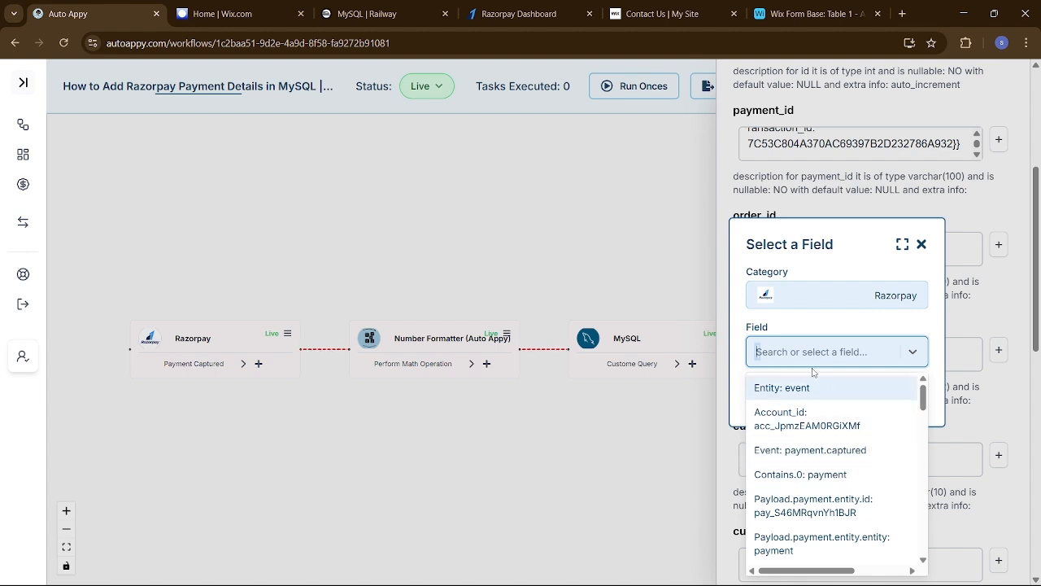
text(or)
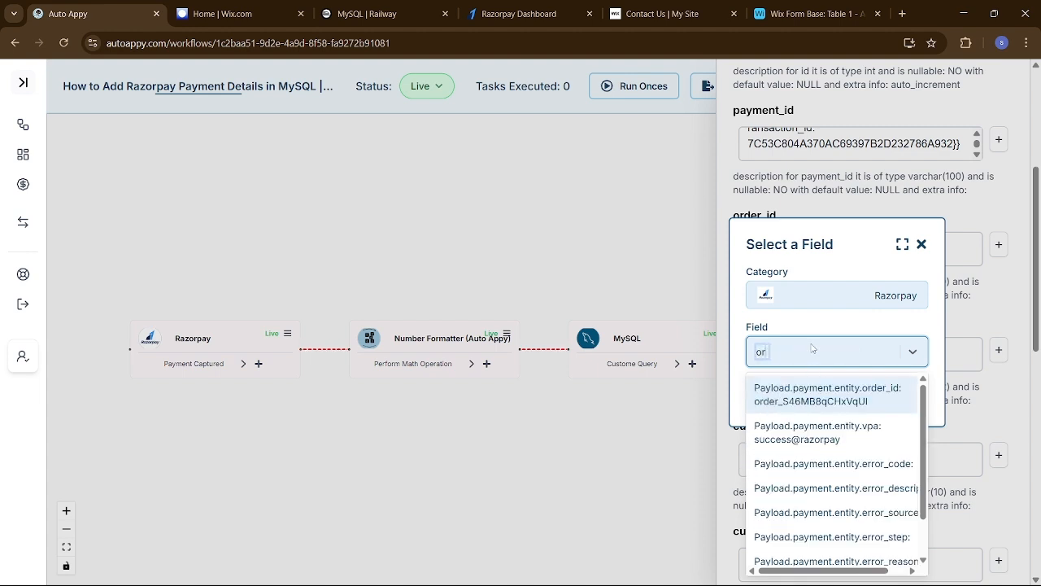
text(der)
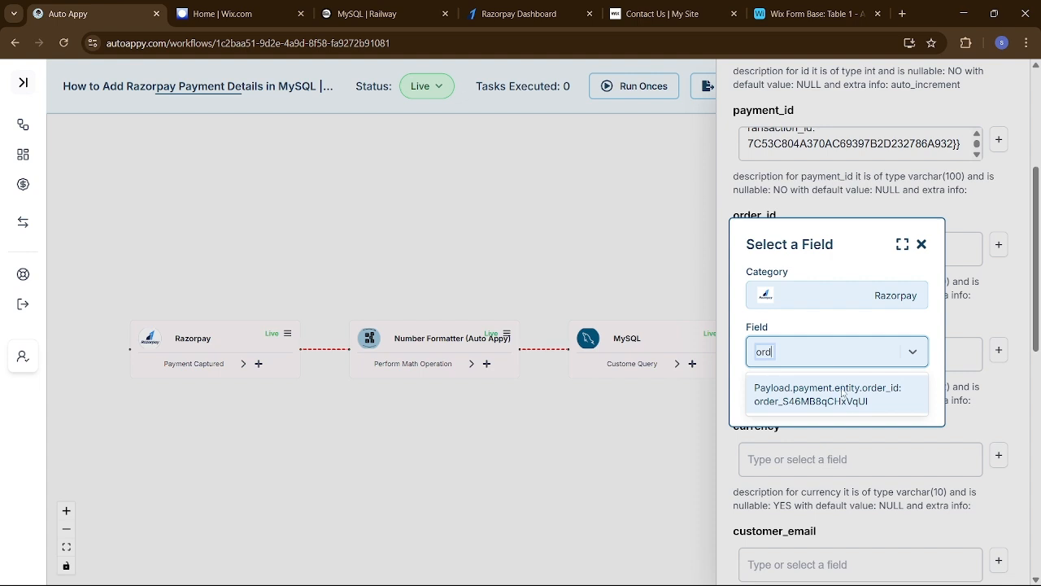
click(843, 391)
click(890, 396)
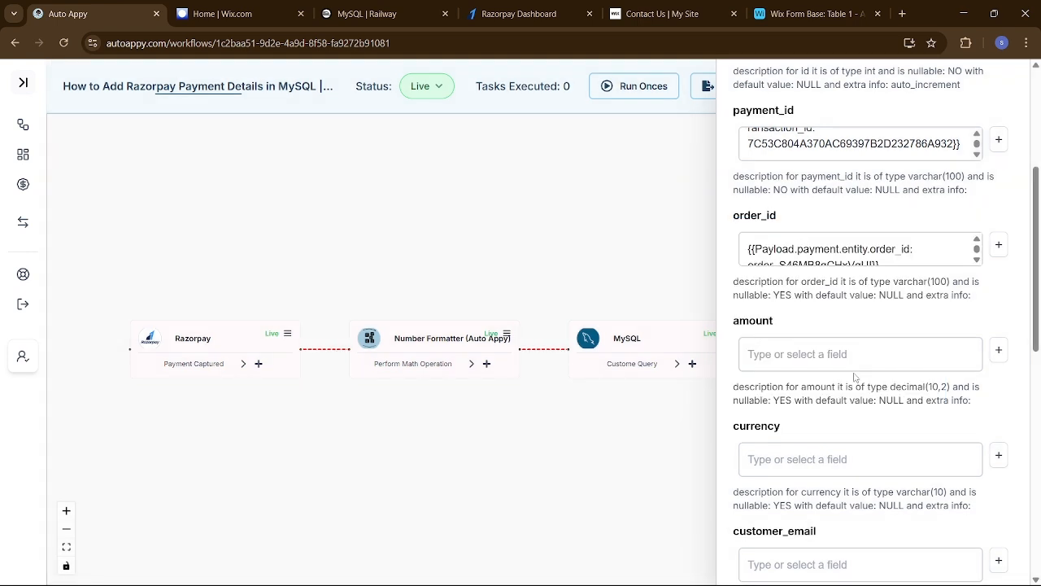
Step: Map the amount column to the Result field of the Number Formatter node
click(999, 350)
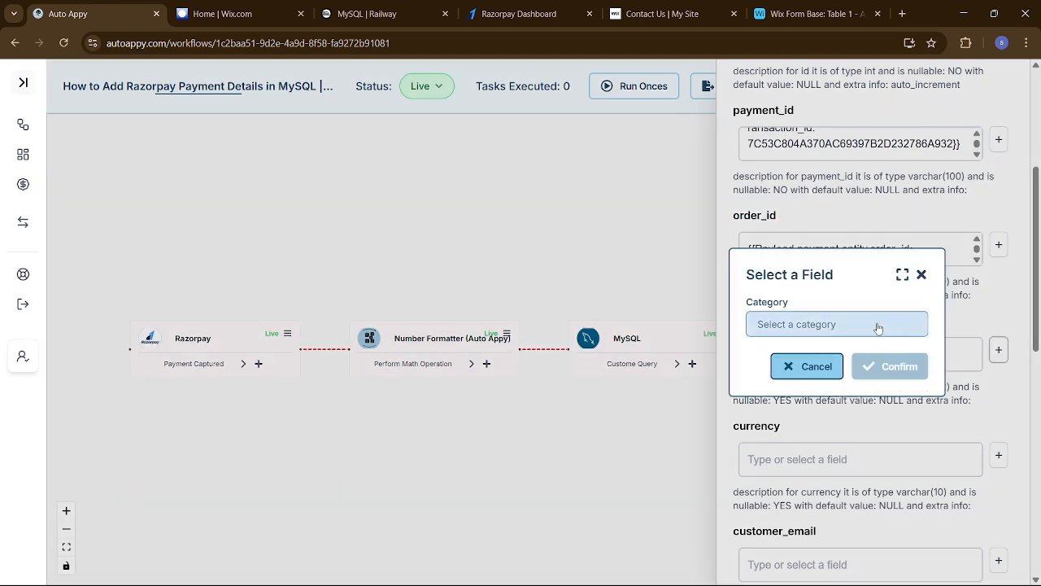
click(851, 327)
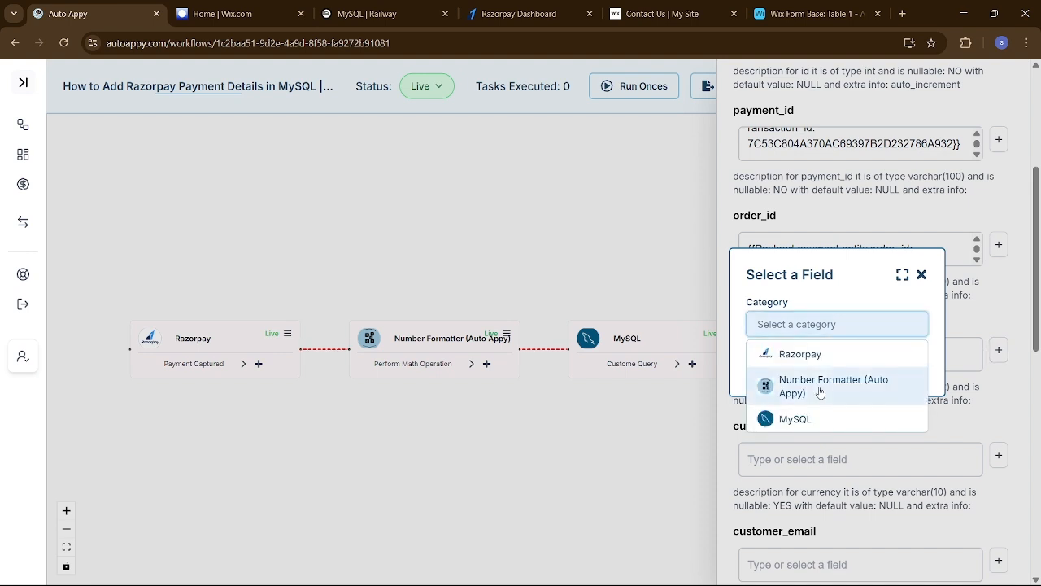
click(820, 392)
click(835, 358)
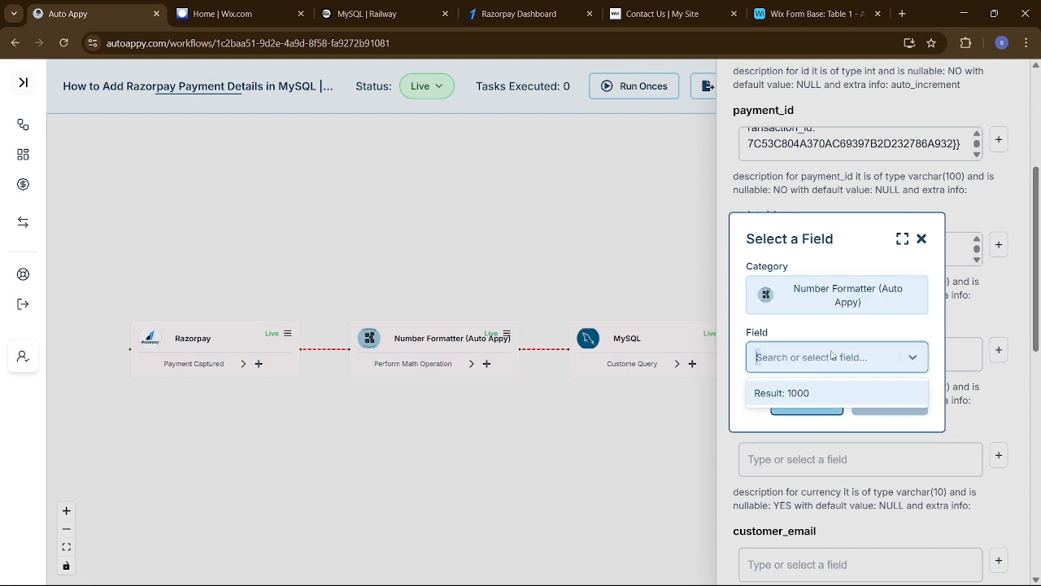
click(834, 396)
click(889, 402)
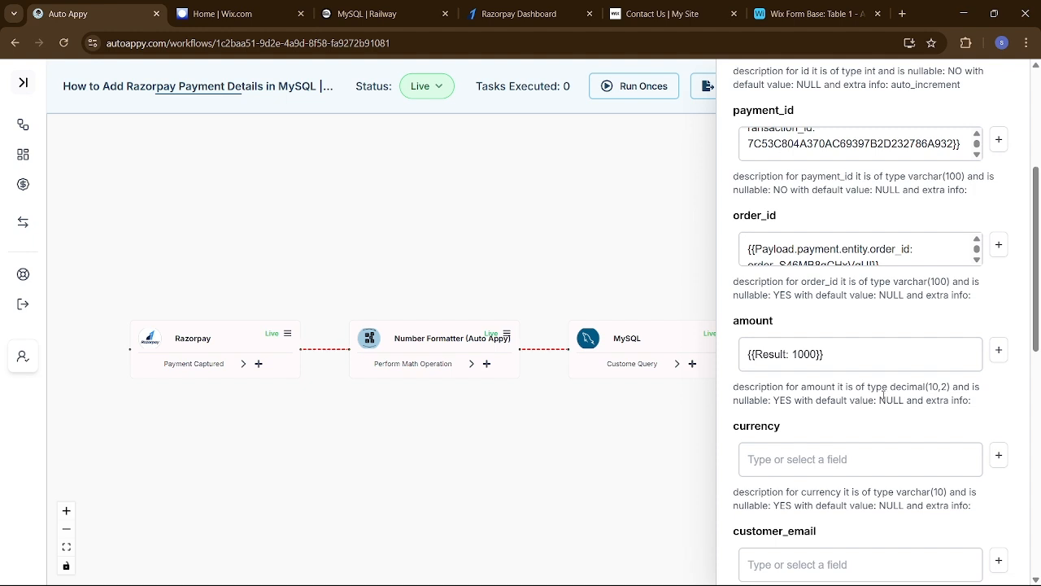
scroll(885, 422, down, 1)
scroll(884, 422, down, 1)
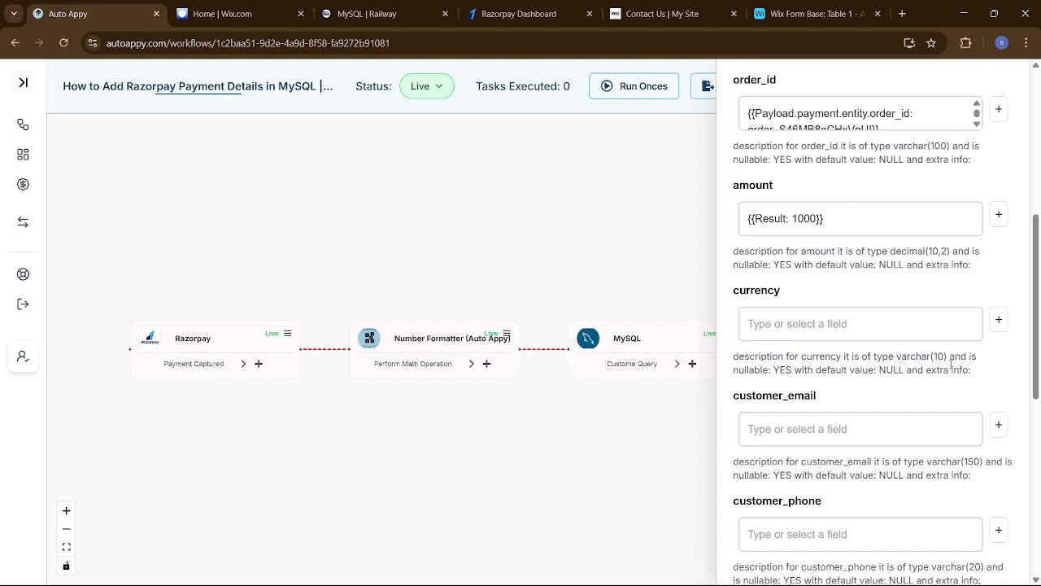
click(999, 319)
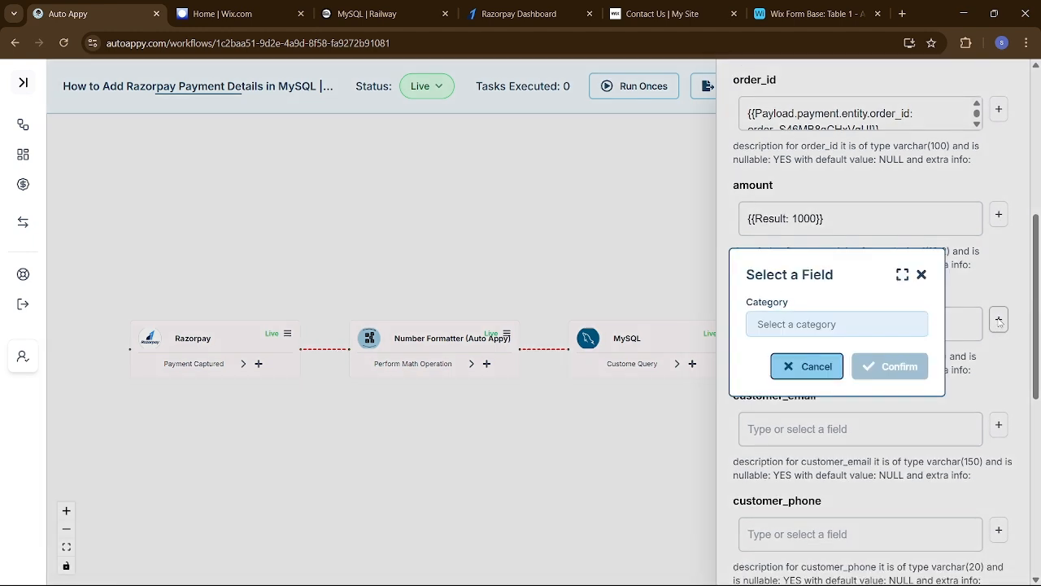
click(873, 325)
click(922, 274)
Step: Set the currency column to the fixed text "Rs."
click(869, 330)
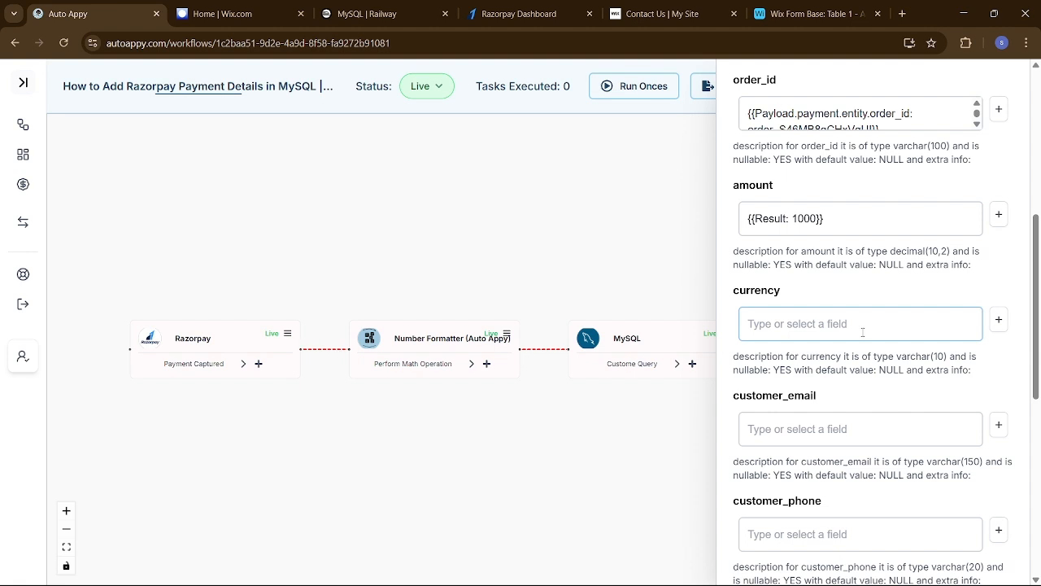
click(800, 332)
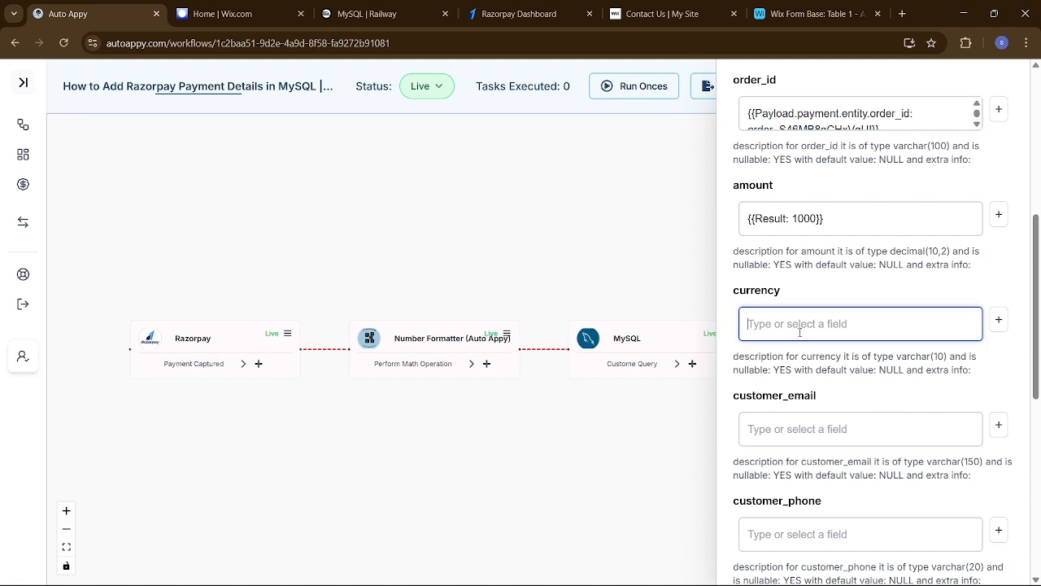
text(Rs.)
Step: Map the customer_email column to Razorpay's Payload.payment.entity.email field
scroll(851, 358, down, 2)
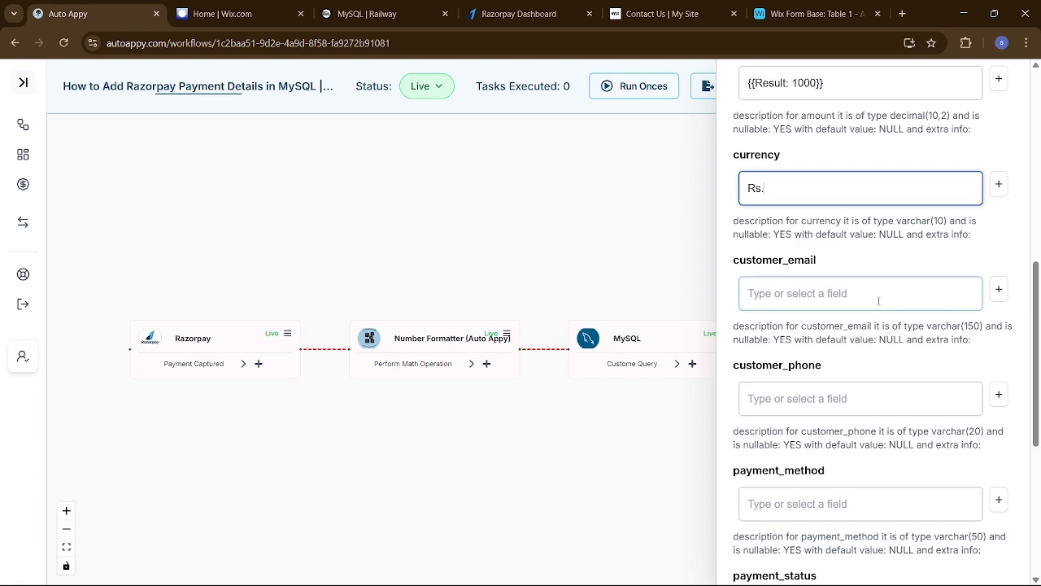
click(806, 301)
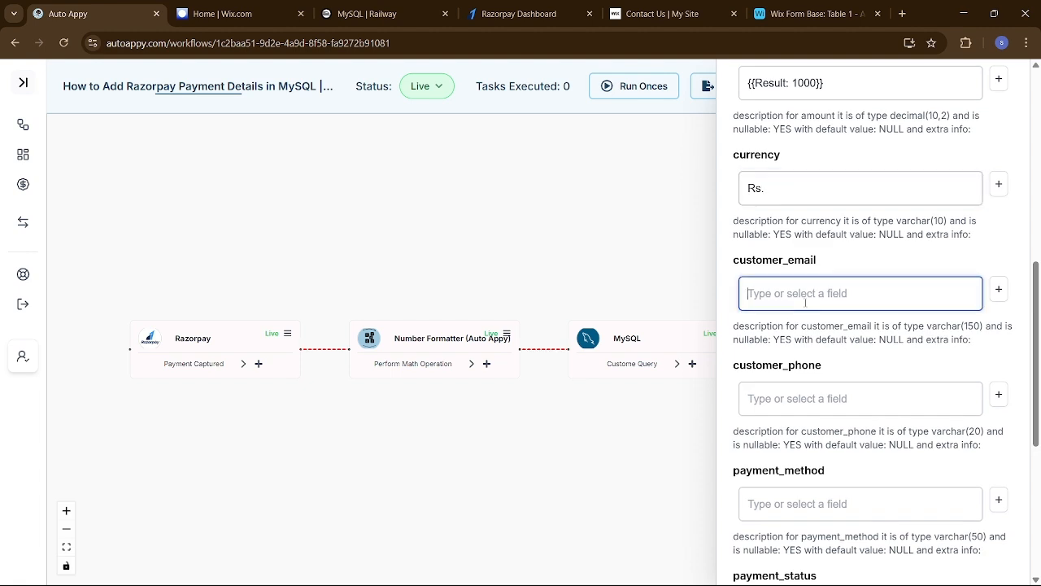
click(1000, 298)
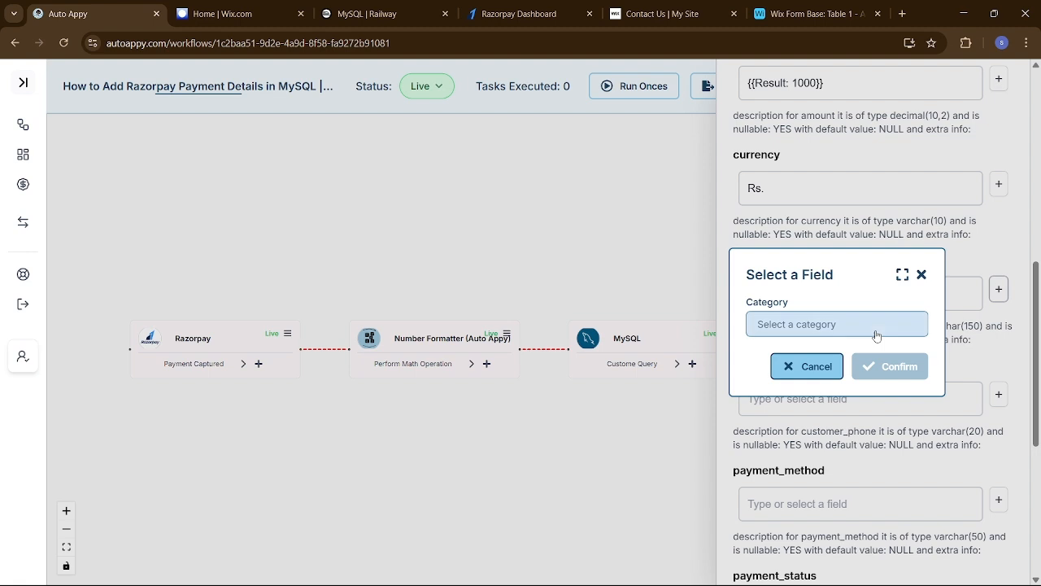
click(905, 325)
click(850, 363)
click(846, 353)
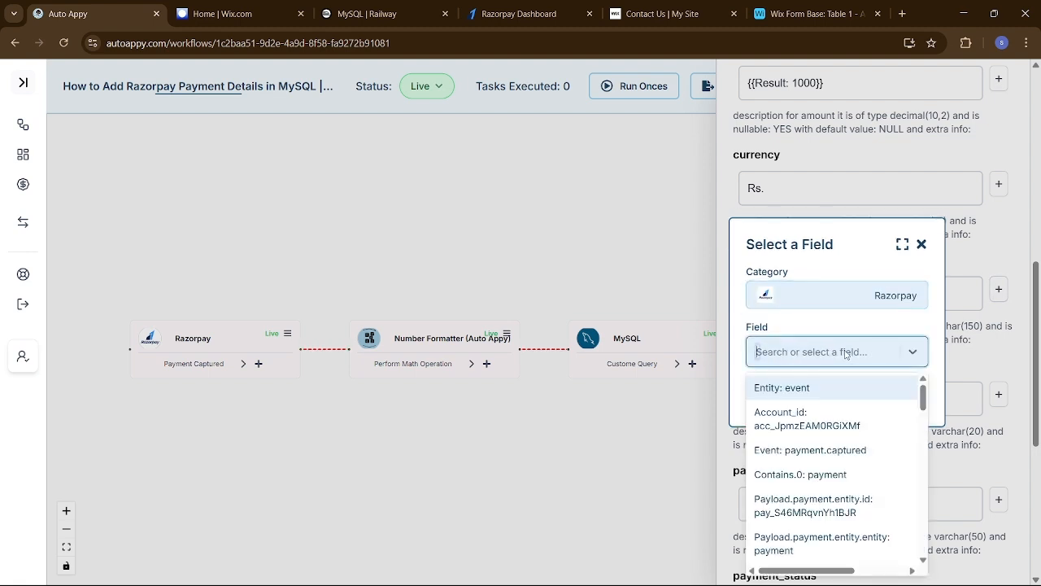
text(s)
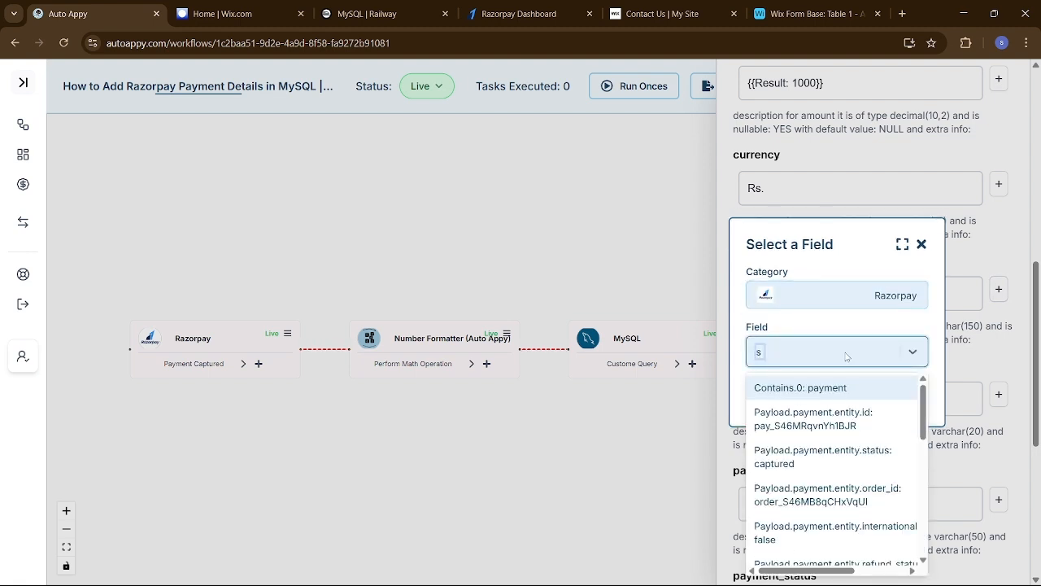
text(wa)
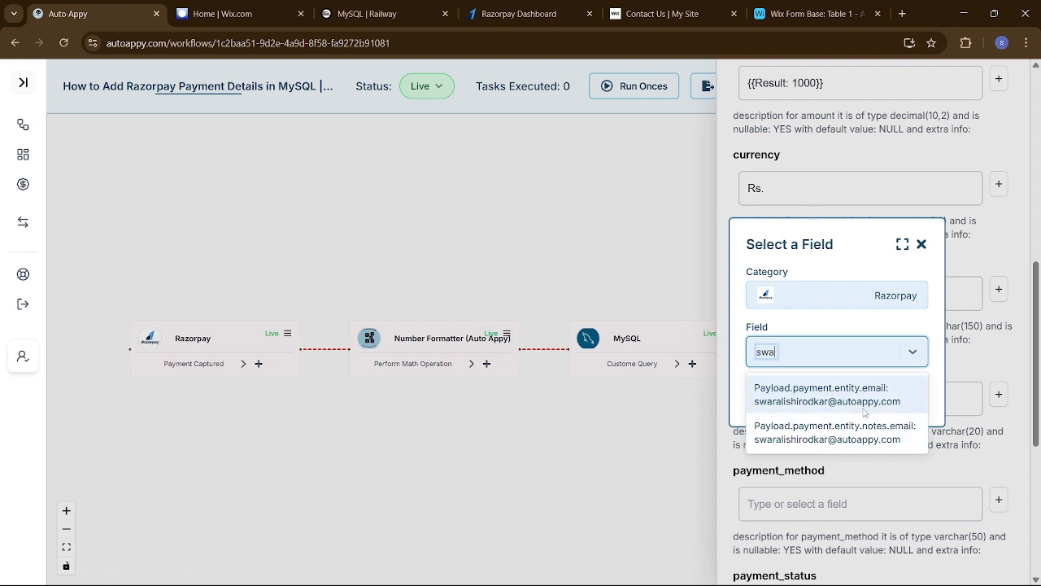
click(864, 407)
click(886, 393)
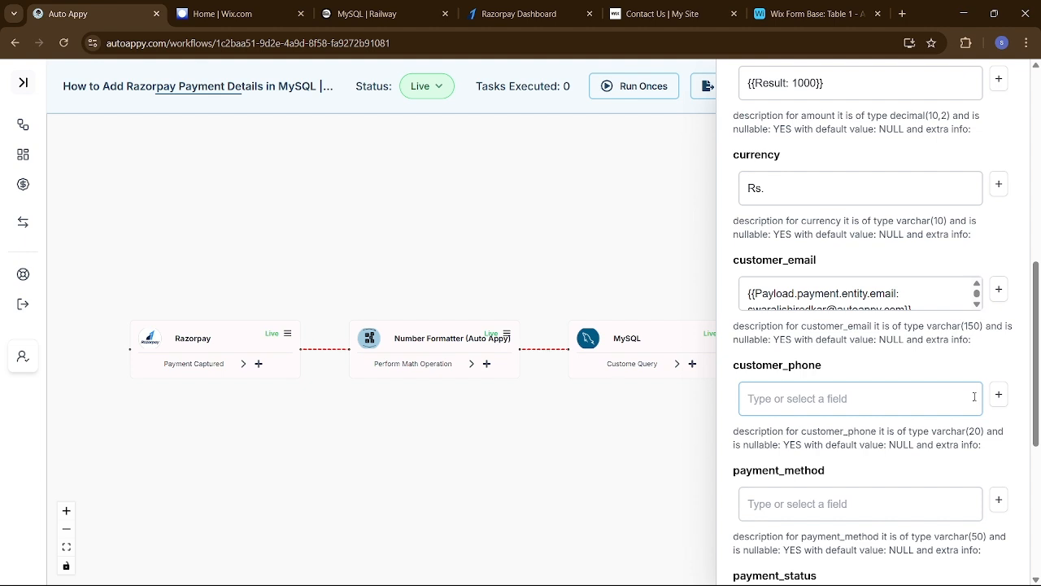
click(999, 395)
click(842, 330)
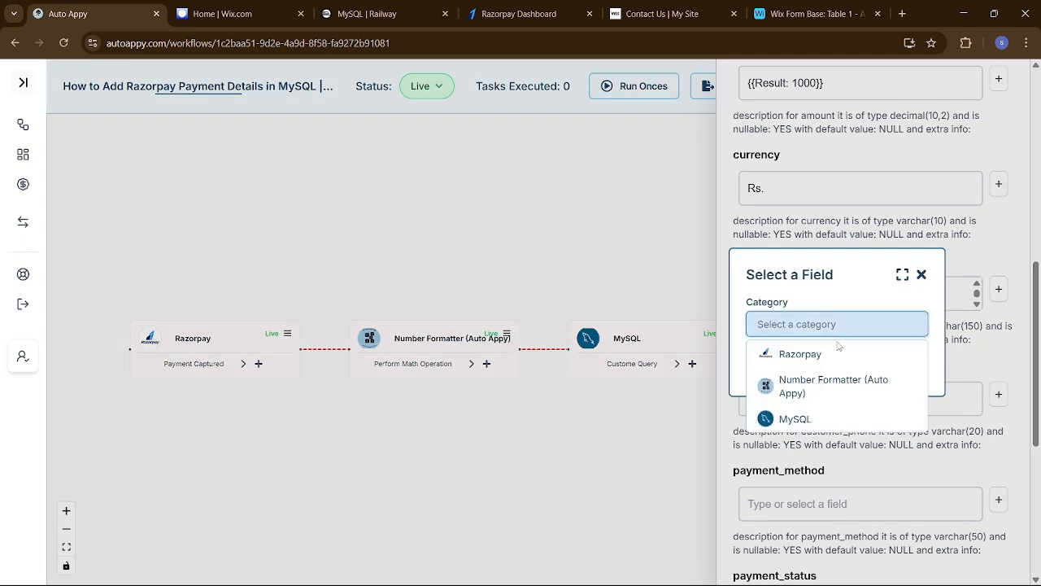
click(838, 354)
click(838, 351)
scroll(838, 427, down, 3)
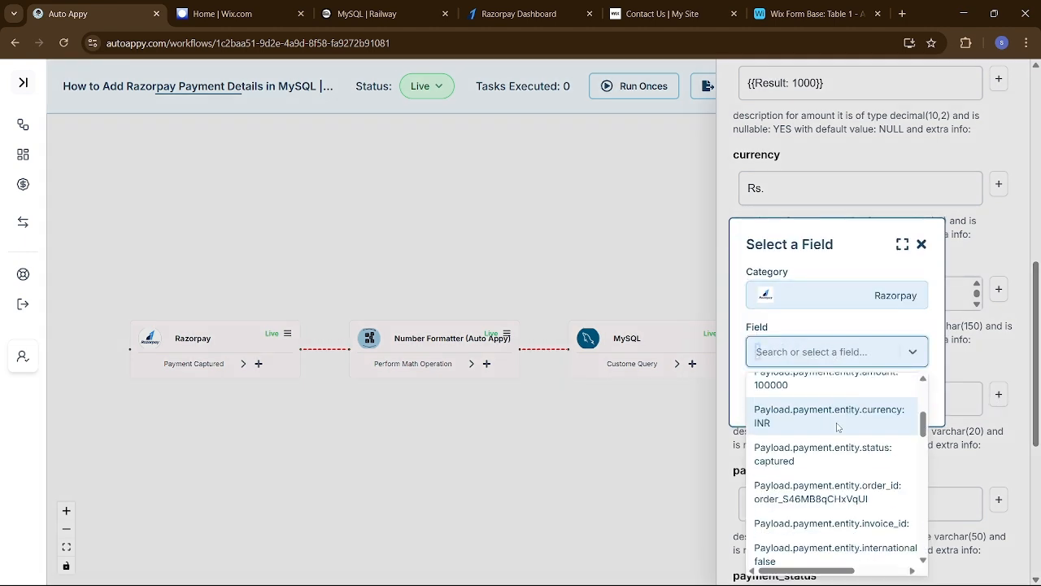
scroll(838, 427, down, 5)
click(921, 244)
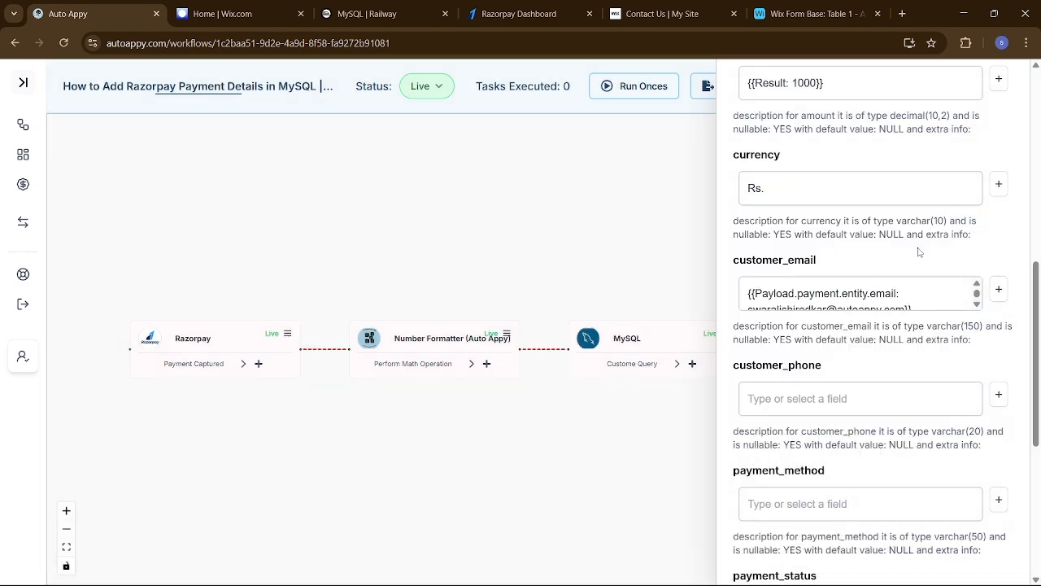
Step: Search the Razorpay fields for "cap" and map the payment_status column to Payload.payment.entity.status
scroll(899, 424, down, 2)
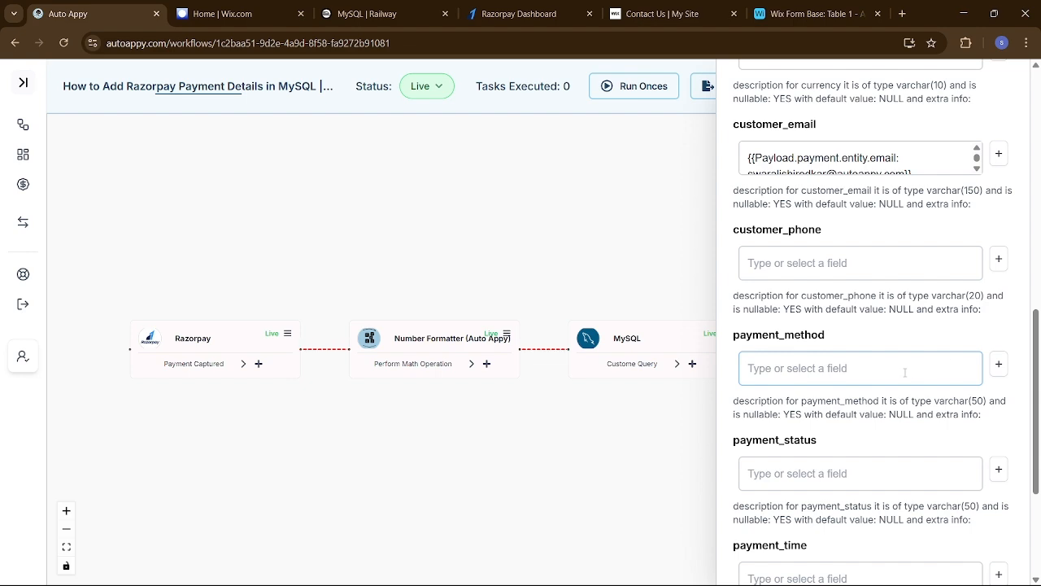
scroll(905, 372, down, 2)
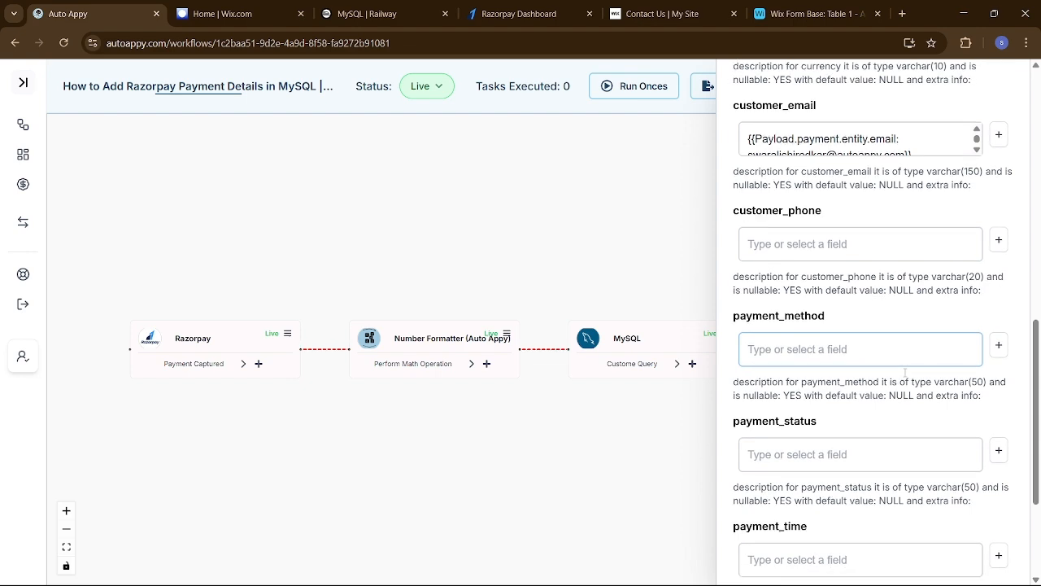
click(998, 335)
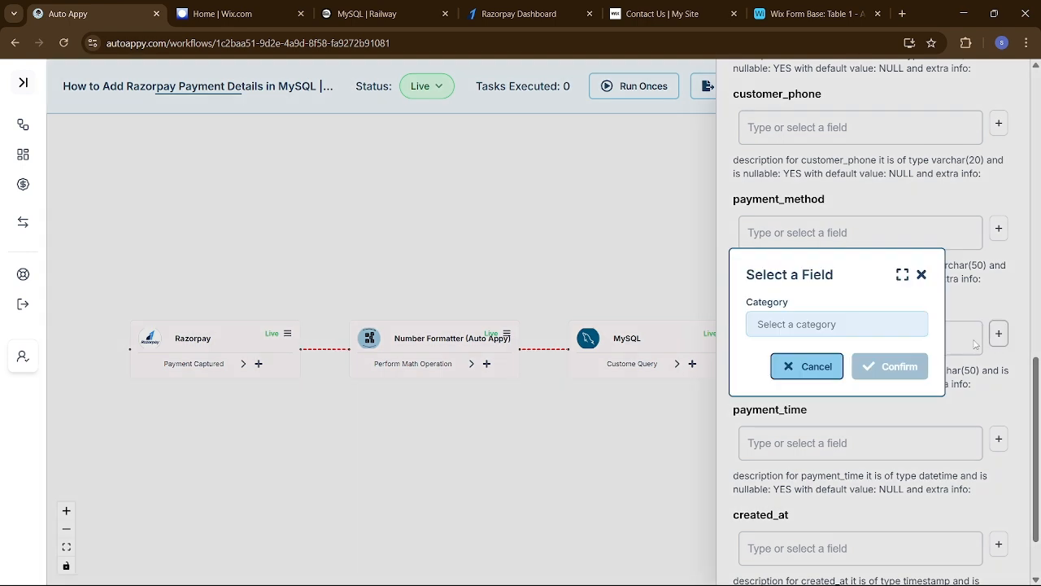
click(850, 329)
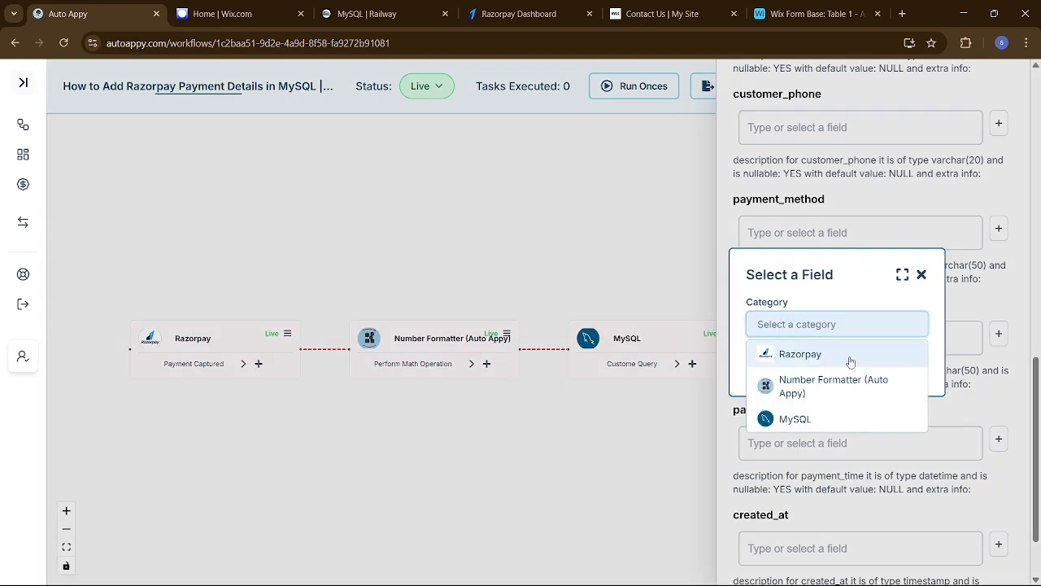
click(848, 357)
text(cap)
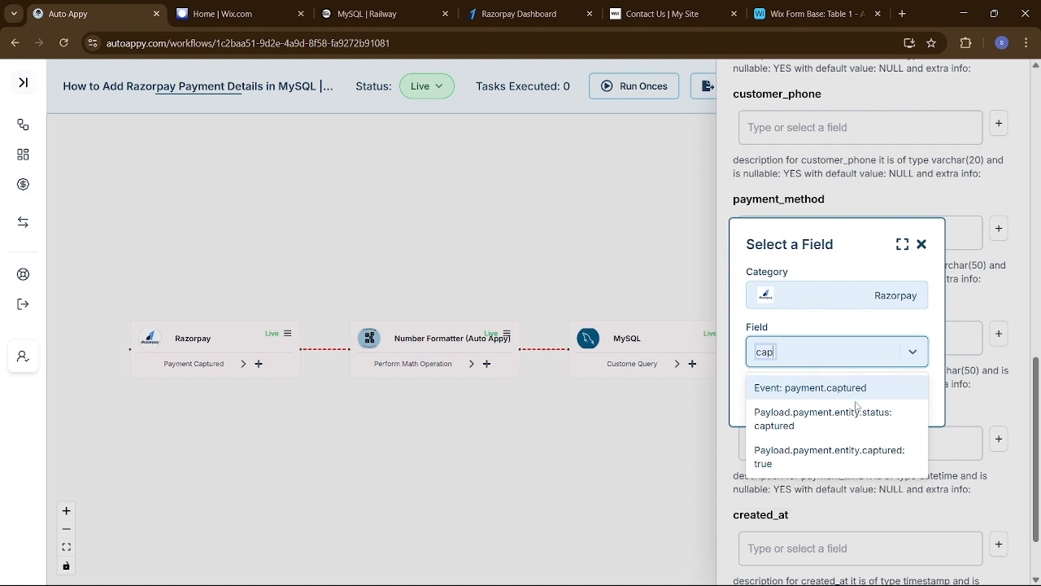
click(856, 412)
click(879, 397)
Step: Submit the column mapping with payment_time and created_at left blank, and test the MySQL Insert Row node
scroll(895, 421, down, 1)
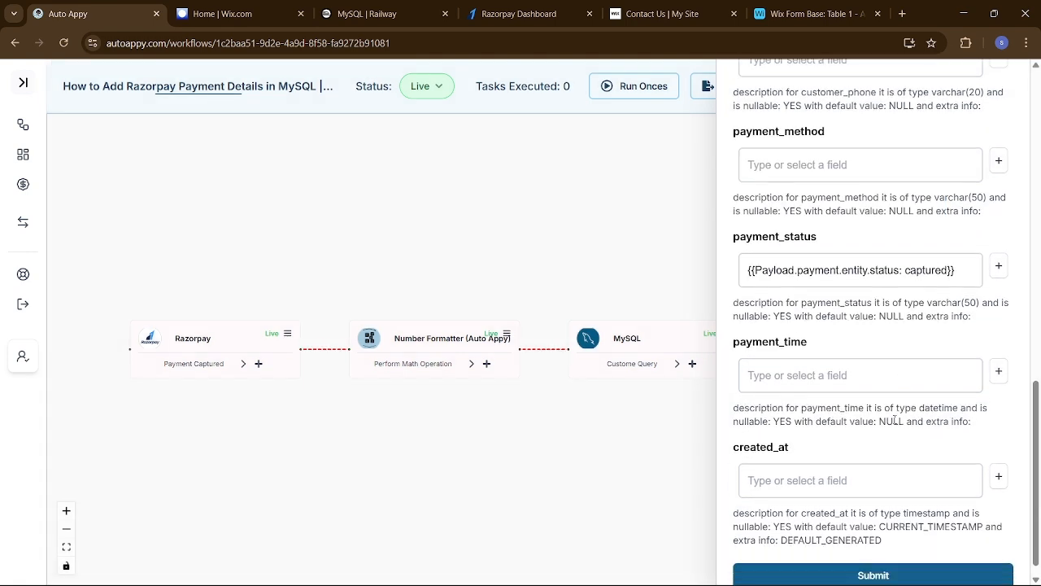
click(939, 368)
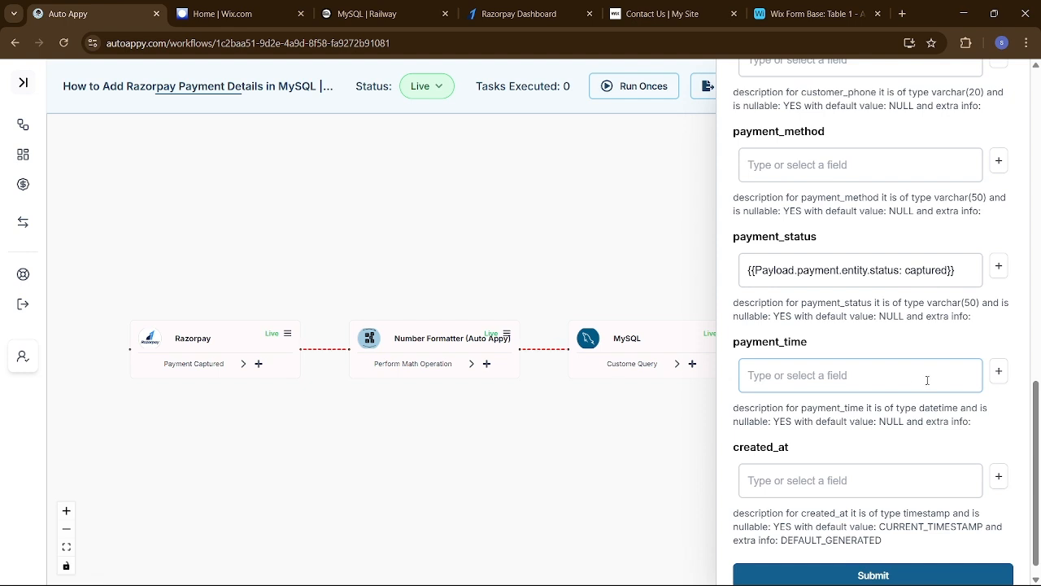
click(929, 461)
scroll(930, 460, down, 1)
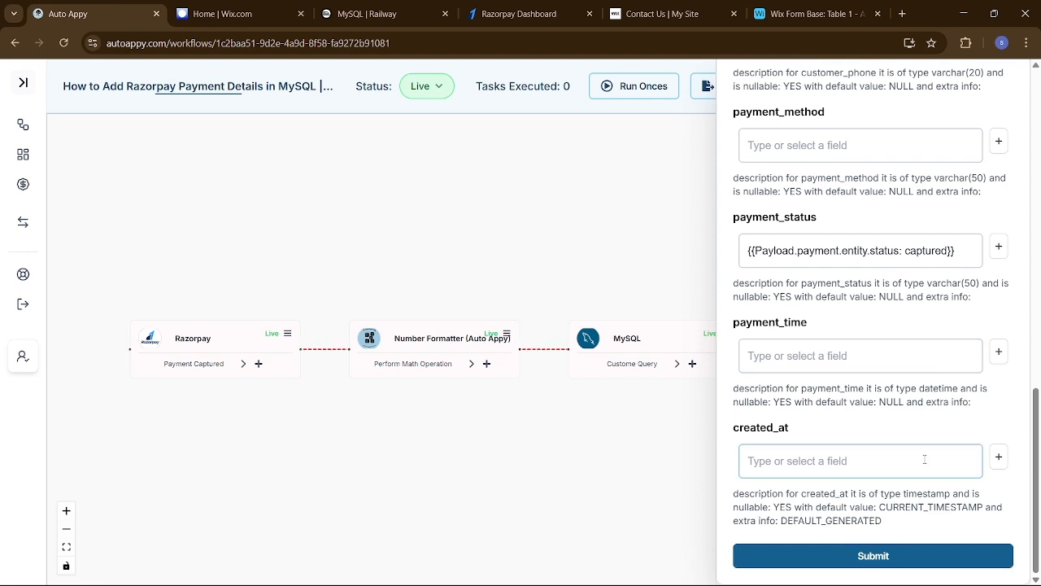
click(925, 550)
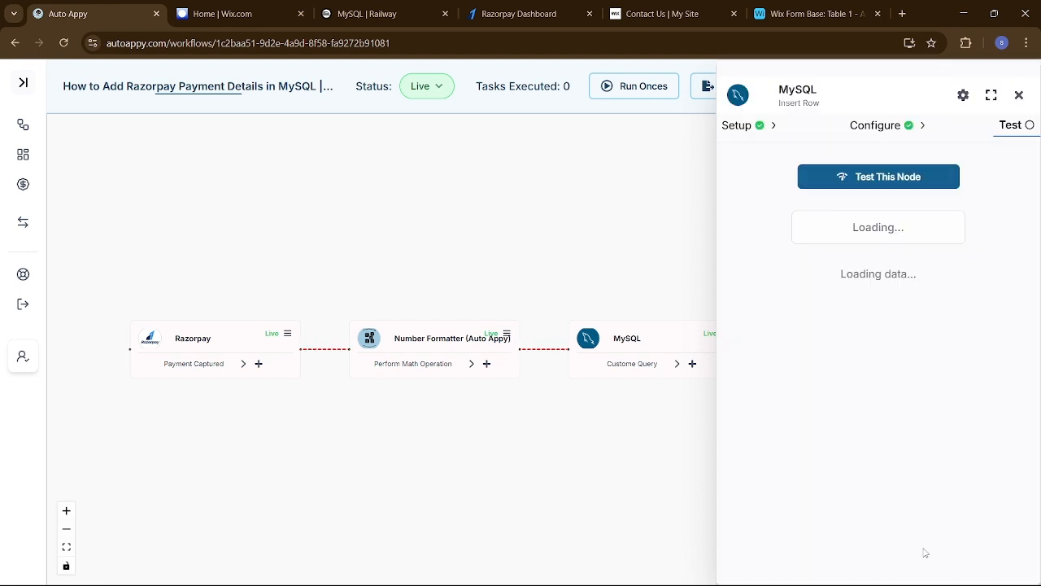
click(883, 179)
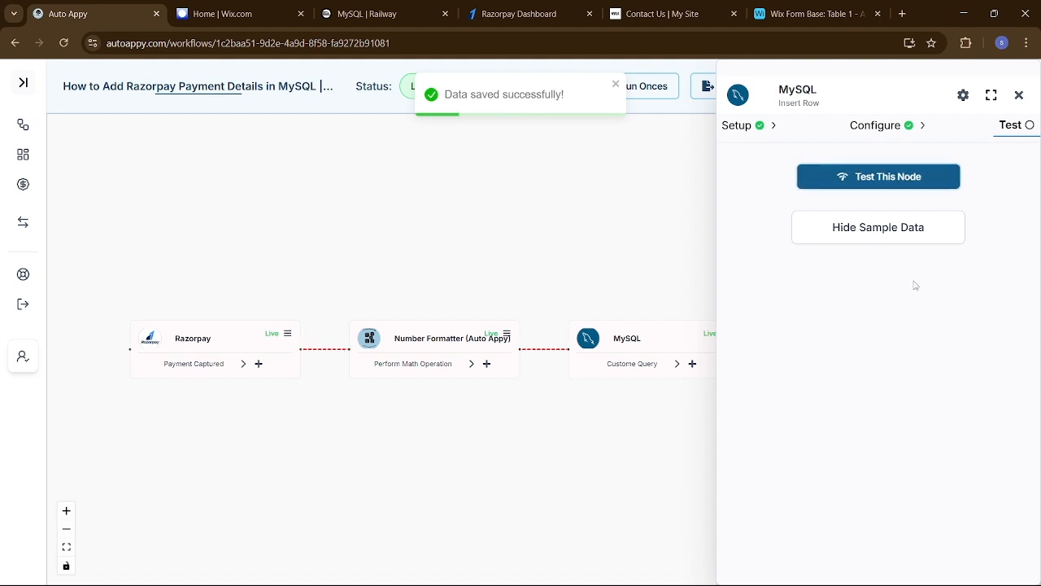
click(894, 227)
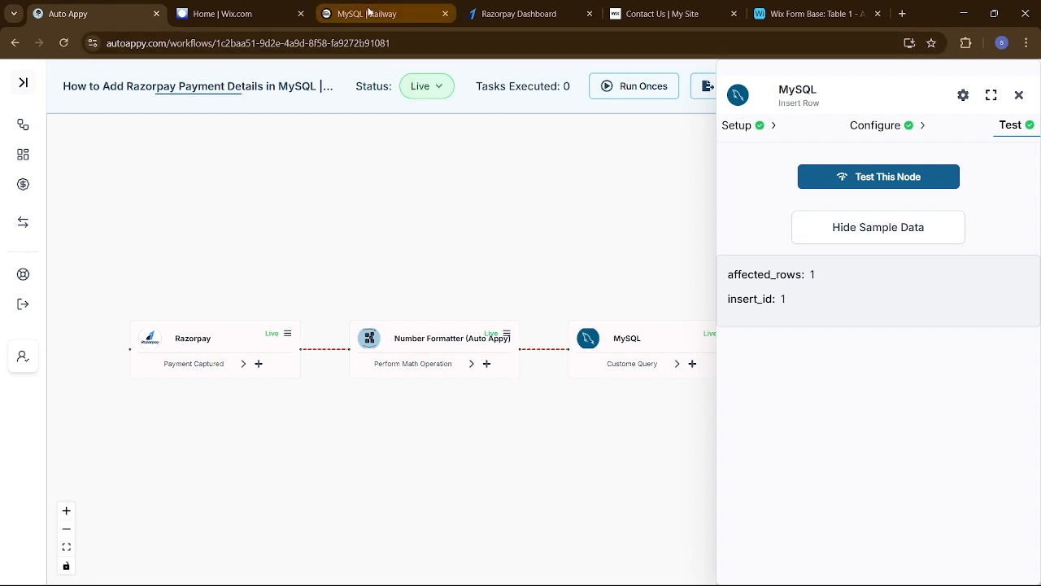
Step: Switch to Railway and examine the inserted row across all columns of the razorpay_payments1 table
click(330, 18)
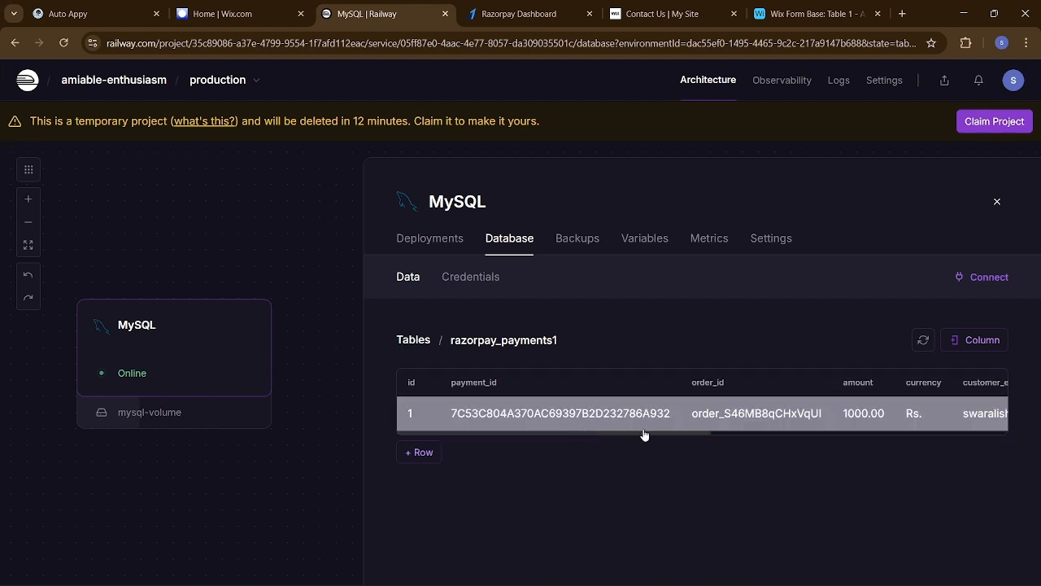
scroll(623, 420, right, 1)
scroll(622, 422, right, 3)
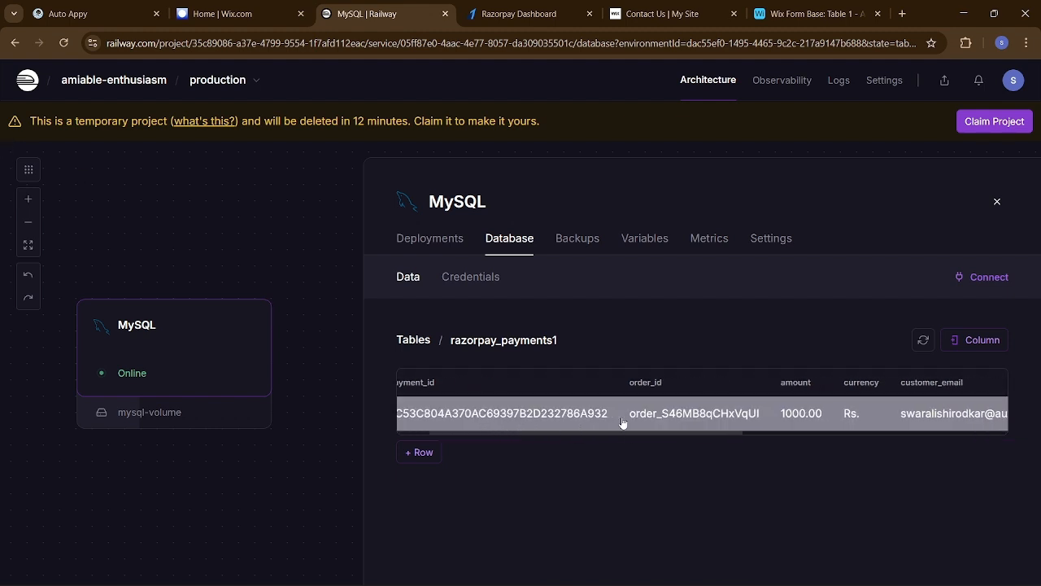
scroll(634, 420, right, 2)
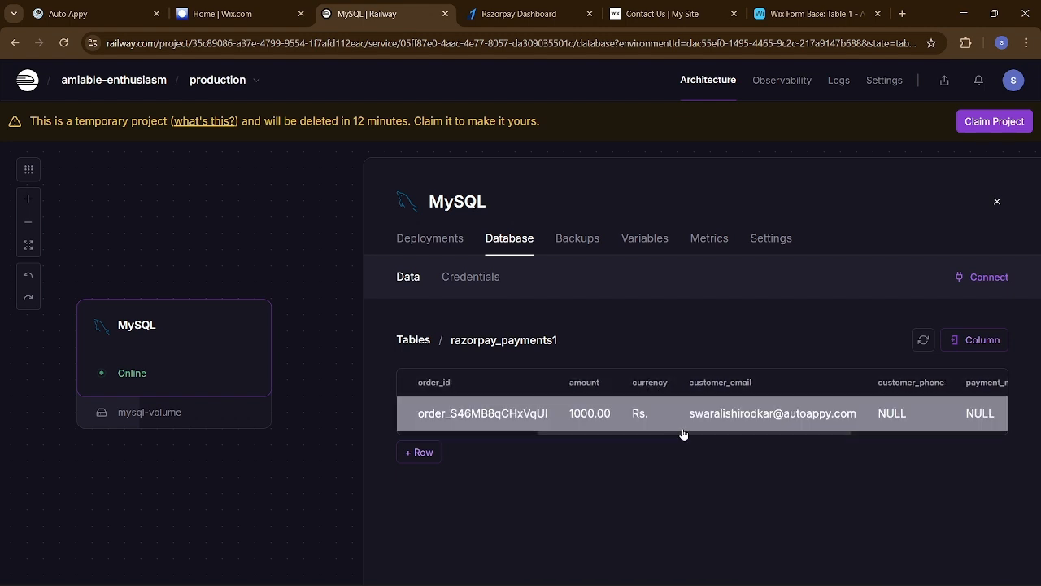
scroll(727, 434, right, 2)
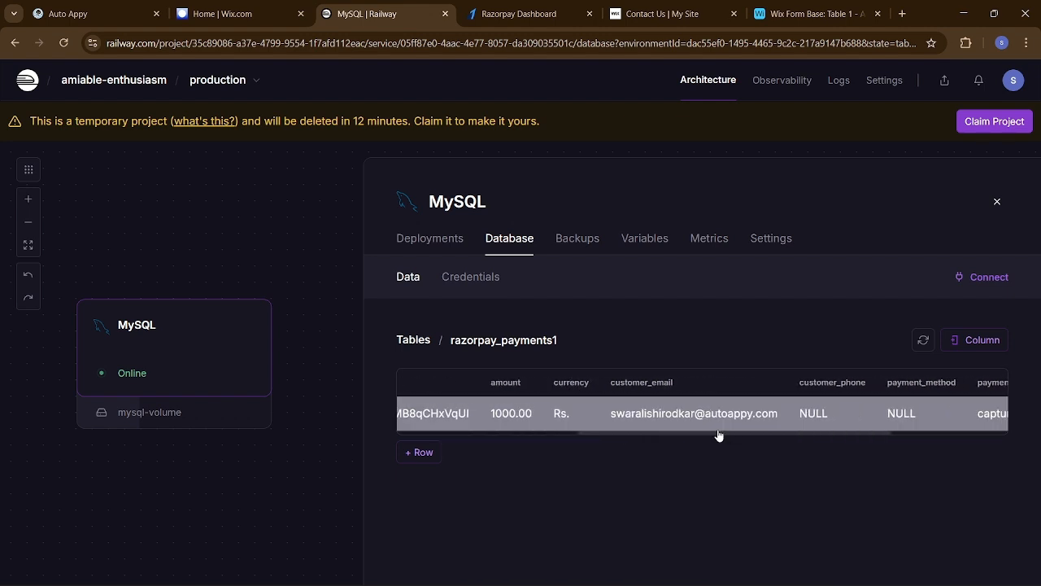
scroll(720, 436, right, 1)
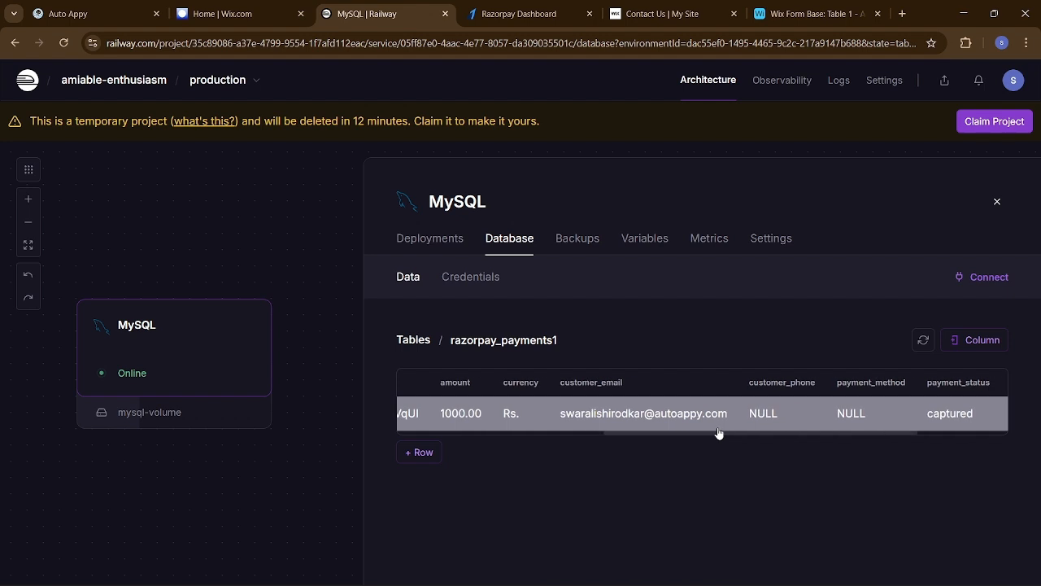
scroll(719, 433, right, 4)
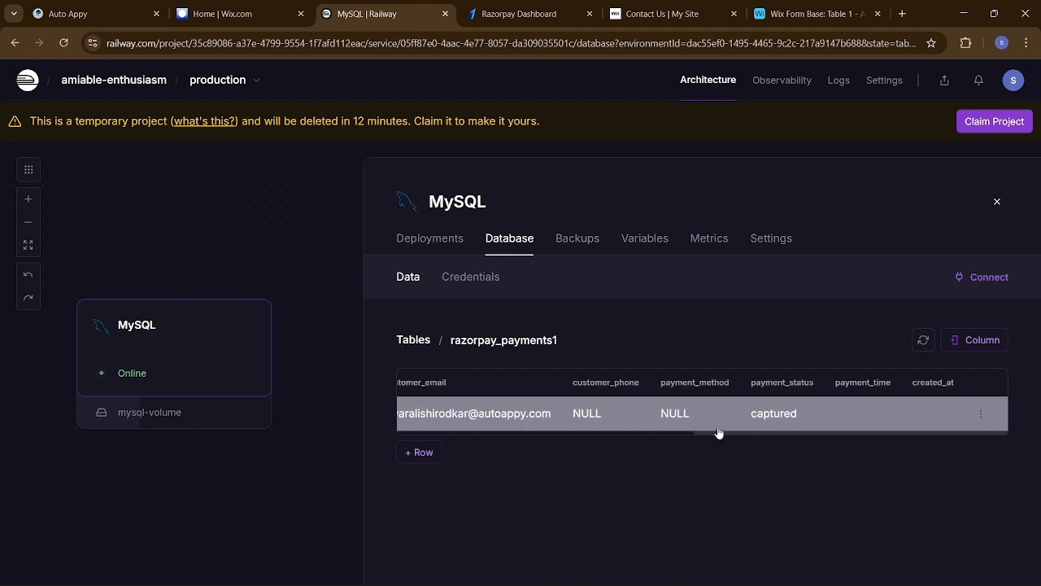
scroll(759, 438, left, 7)
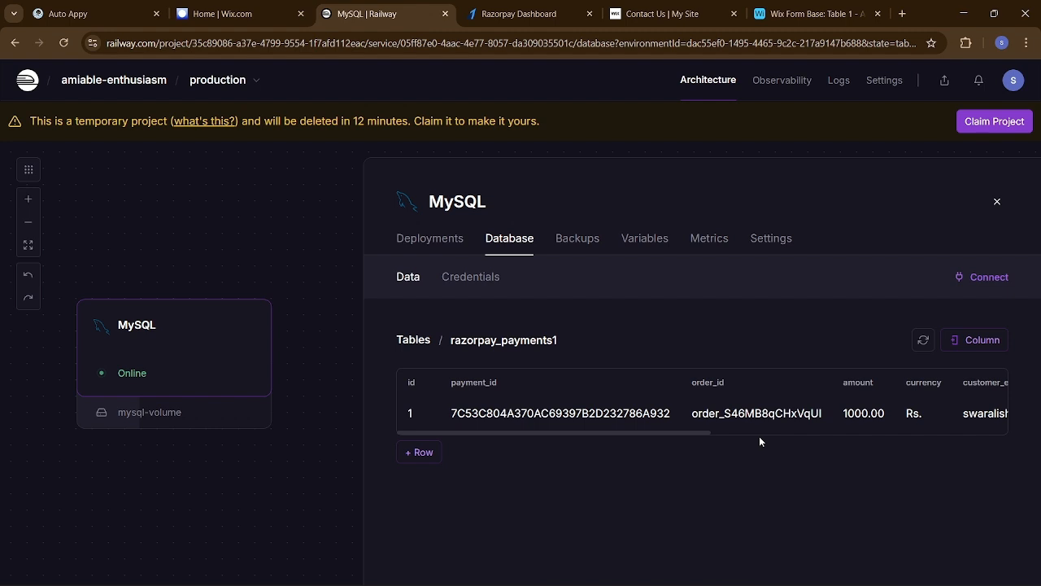